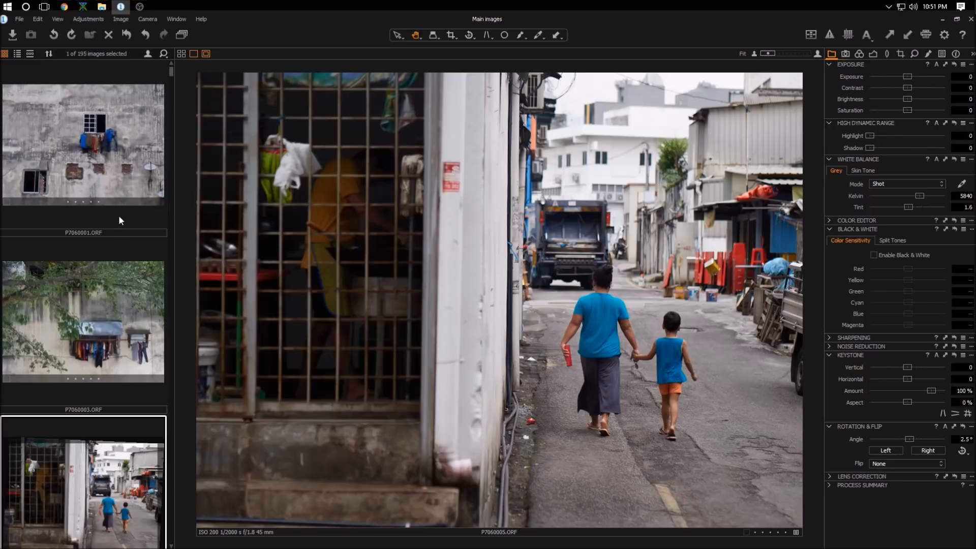
# Step: Browse the filmstrip and compare the two shots of the man leaning on the shutter door
pyautogui.scroll(-5, 114, 240)
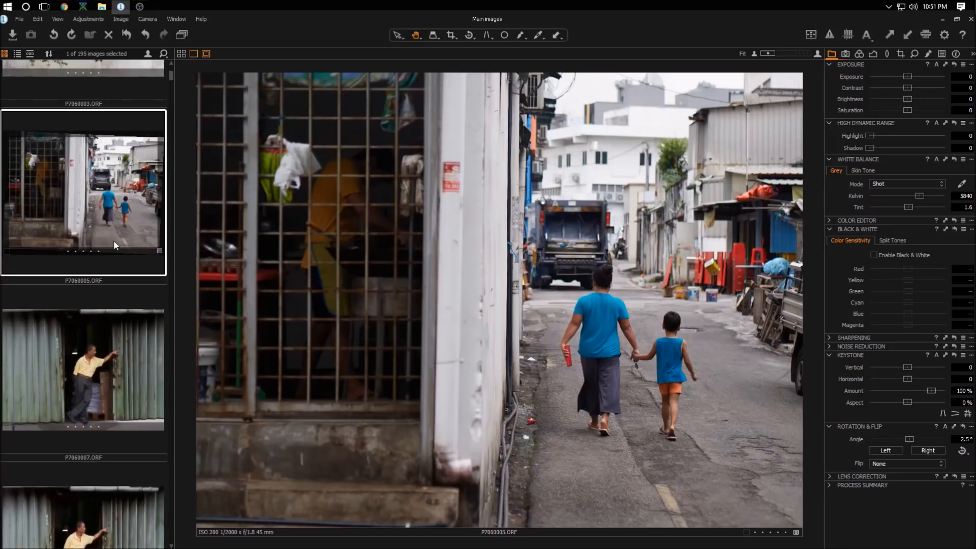
pyautogui.scroll(-1, 136, 316)
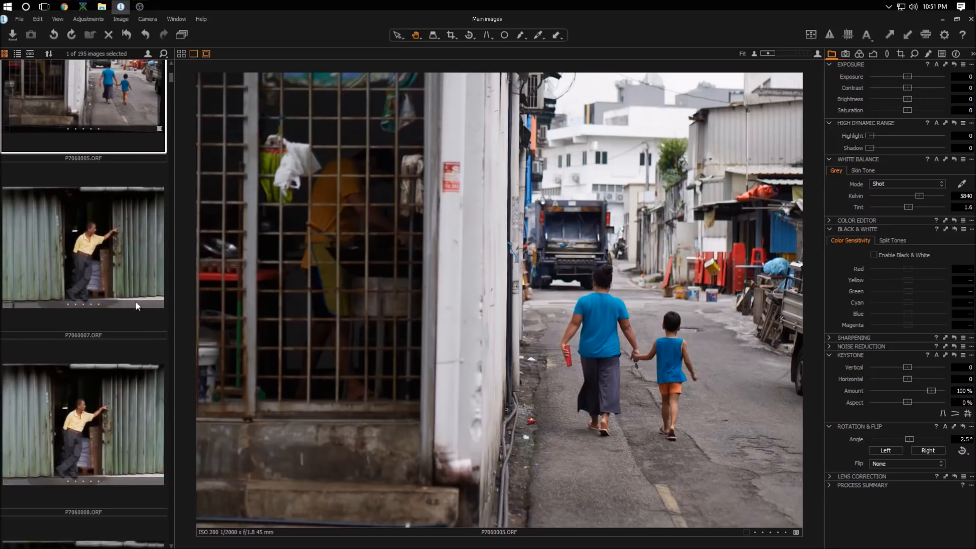
pyautogui.click(130, 266)
pyautogui.scroll(-1, 135, 287)
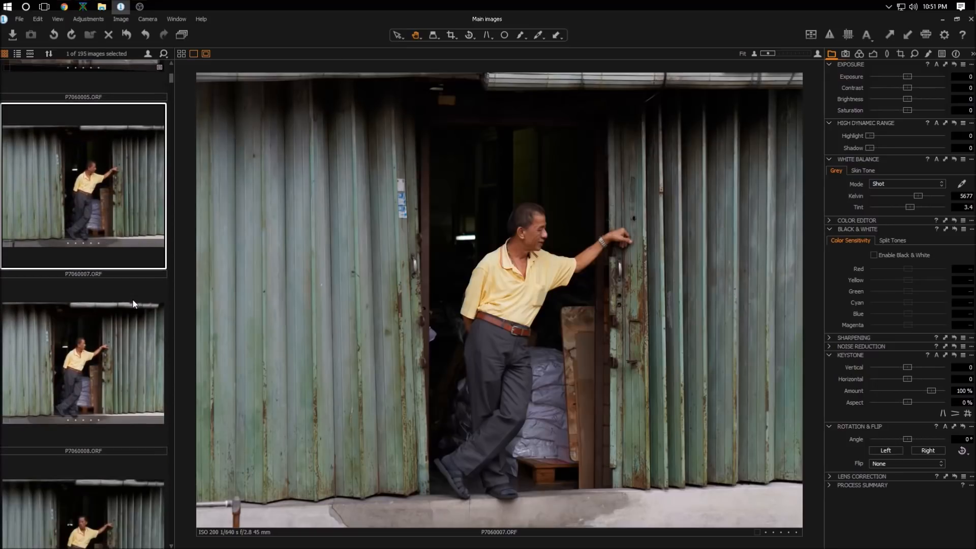
pyautogui.click(120, 355)
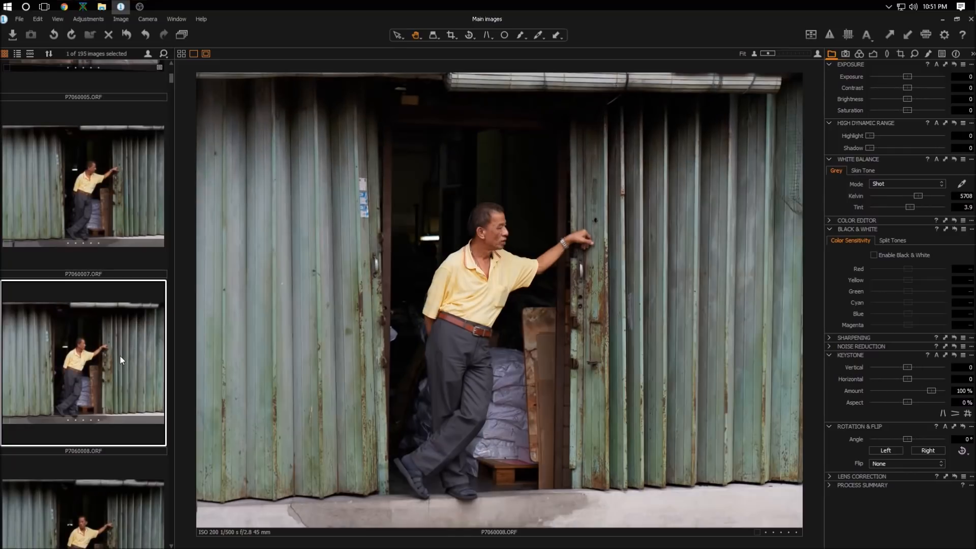
pyautogui.scroll(-1, 142, 395)
pyautogui.scroll(1, 108, 267)
pyautogui.scroll(-3, 108, 268)
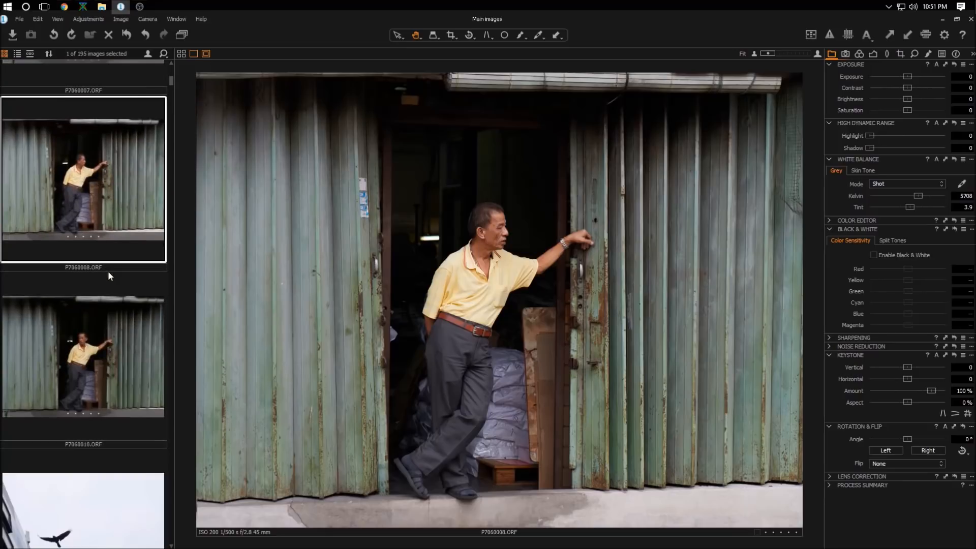
pyautogui.scroll(4, 108, 270)
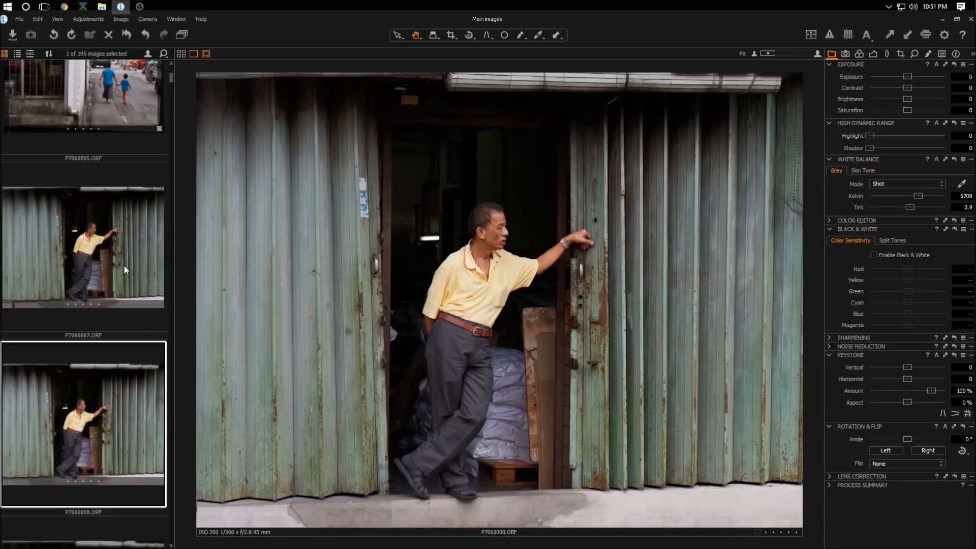
# Step: Open P7060007.ORF and set its white balance to 6250 Kelvin and its exposure to 0.5
pyautogui.click(123, 264)
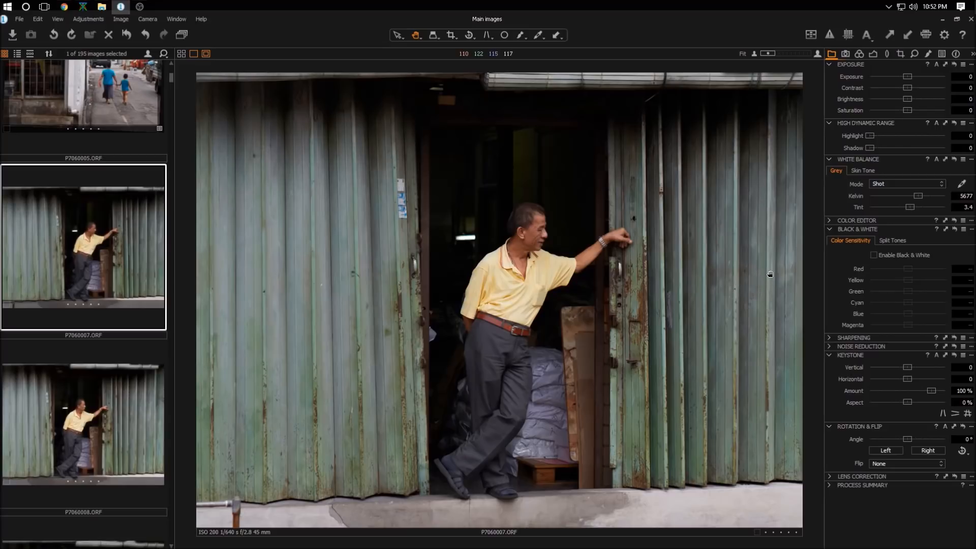
pyautogui.click(964, 195)
pyautogui.write('6250')
pyautogui.press('Return')
pyautogui.write('0.5')
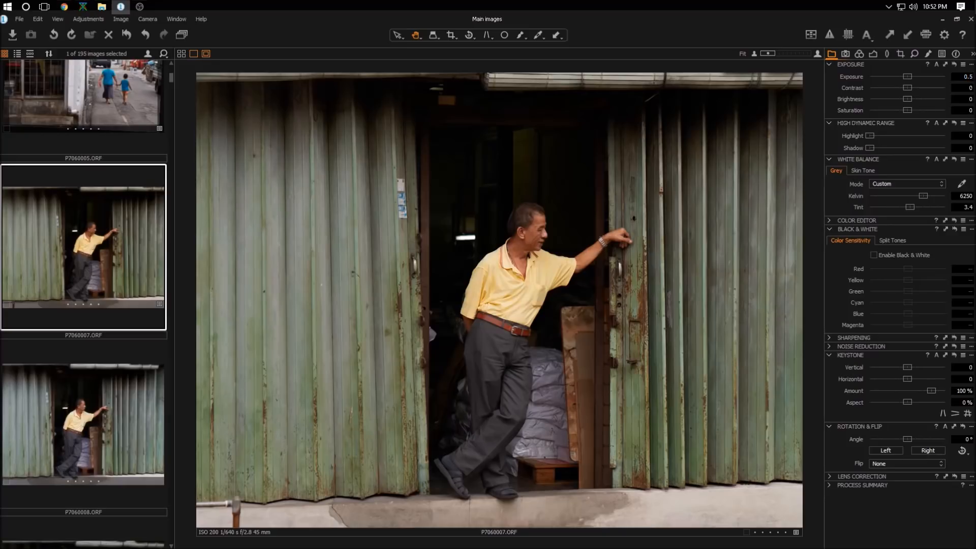
pyautogui.press('Return')
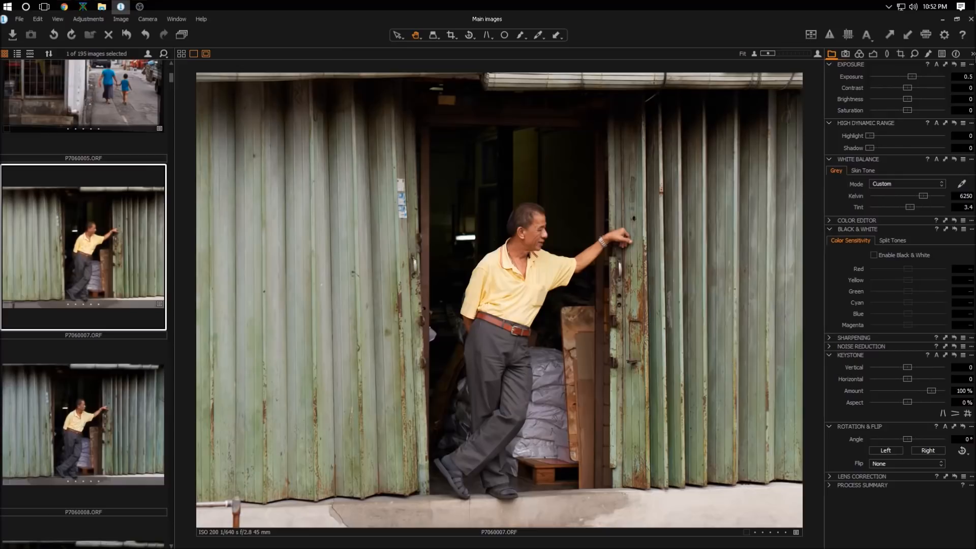
# Step: Adjust the tones: Highlight about 59, Shadow about 21, Contrast about 20 and Brightness about -8
pyautogui.moveTo(870, 135); pyautogui.dragTo(925, 137)
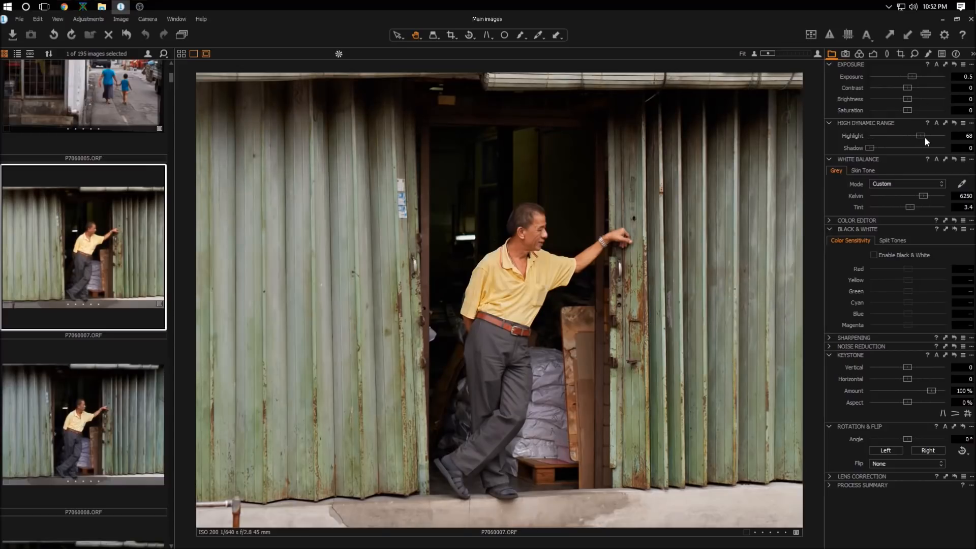
pyautogui.moveTo(869, 148); pyautogui.dragTo(885, 151)
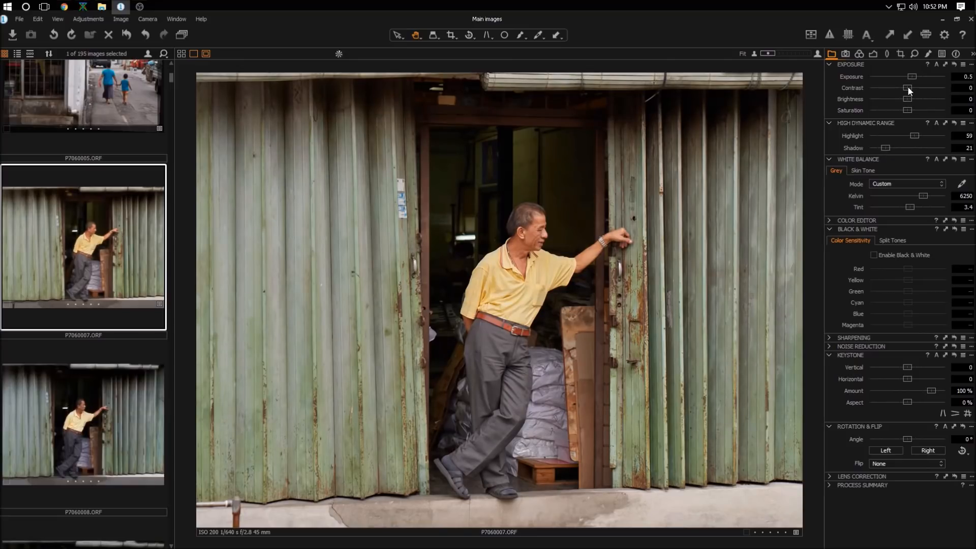
pyautogui.moveTo(908, 88)
pyautogui.mouseDown()
pyautogui.moveTo(929, 88)
pyautogui.moveTo(901, 97)
pyautogui.mouseUp()
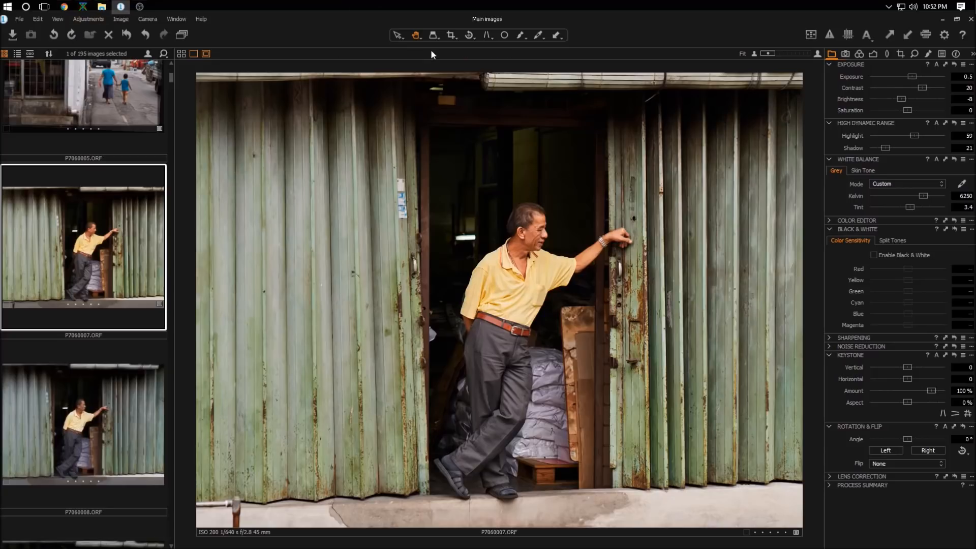
# Step: Crop the shutter-door photo to about 17.28 × 11.52 in, trimming the top and left edges, then leave the crop tool
pyautogui.click(451, 35)
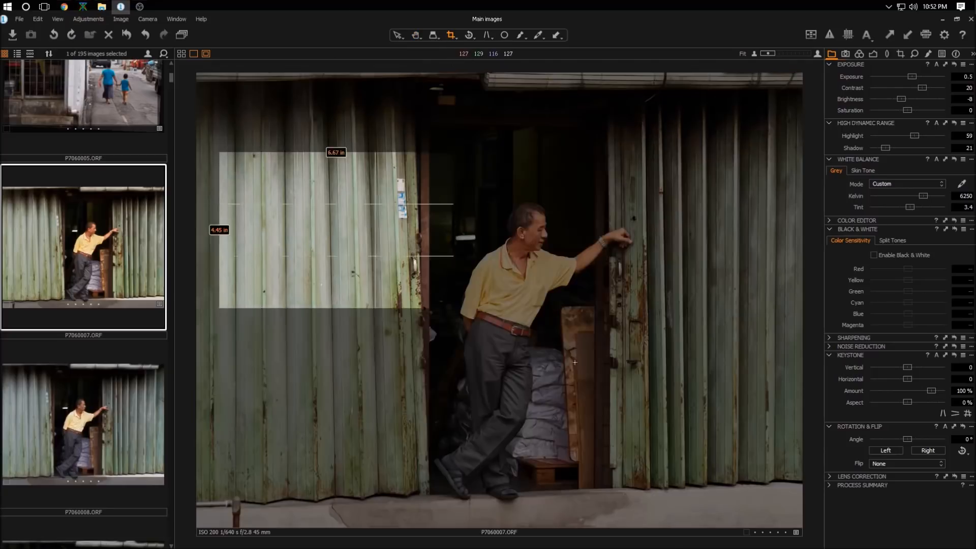
pyautogui.moveTo(581, 297); pyautogui.dragTo(601, 292)
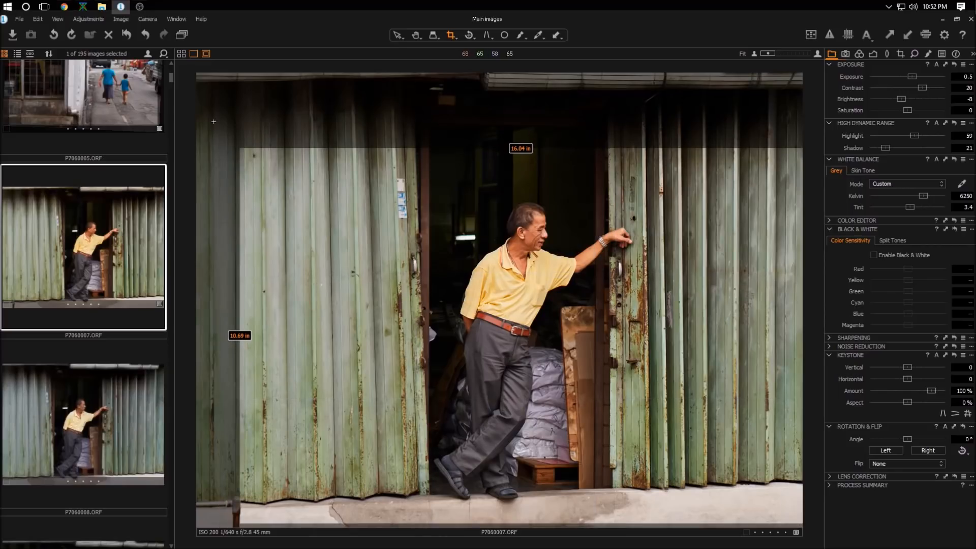
pyautogui.moveTo(241, 149); pyautogui.dragTo(241, 124)
pyautogui.moveTo(513, 254); pyautogui.dragTo(512, 254)
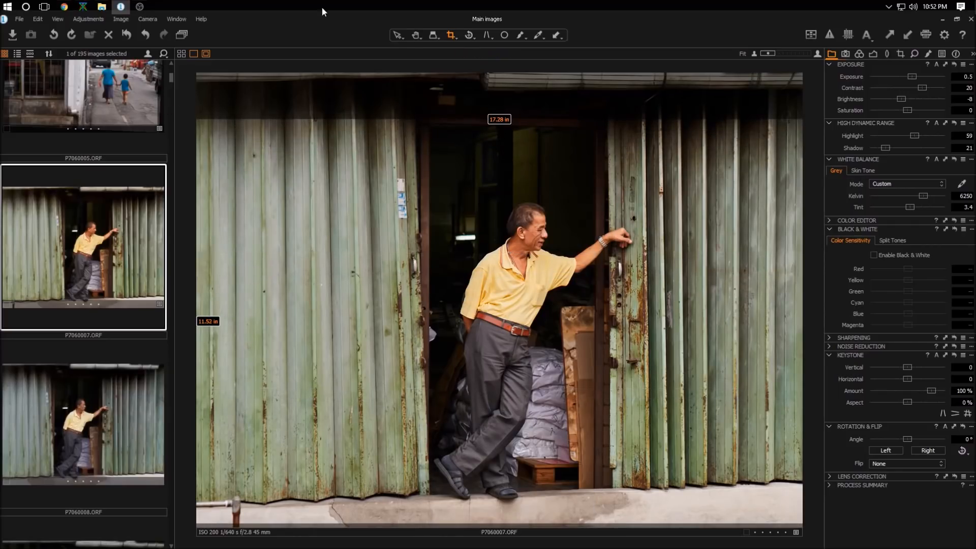
pyautogui.click(414, 36)
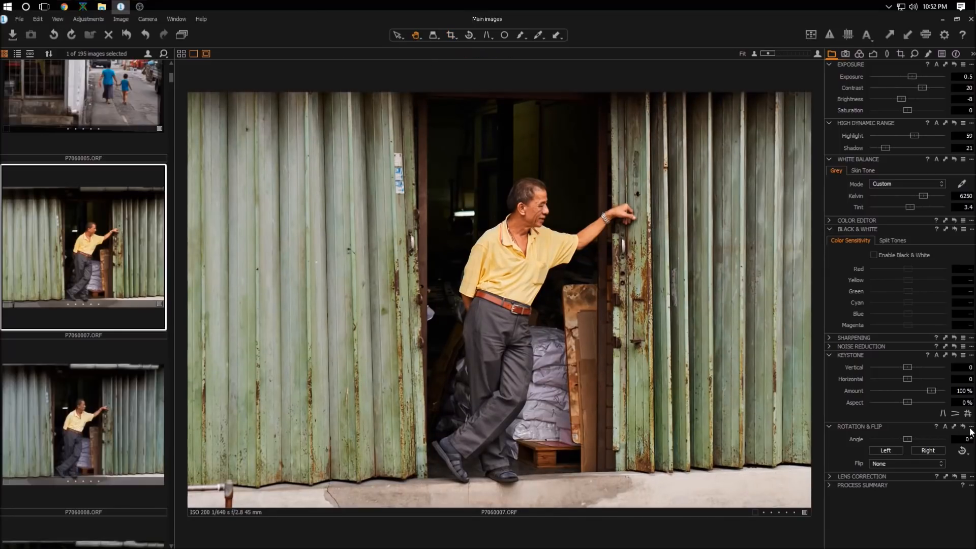
# Step: Process the edited shutter-door photo with the current process recipe
pyautogui.click(833, 484)
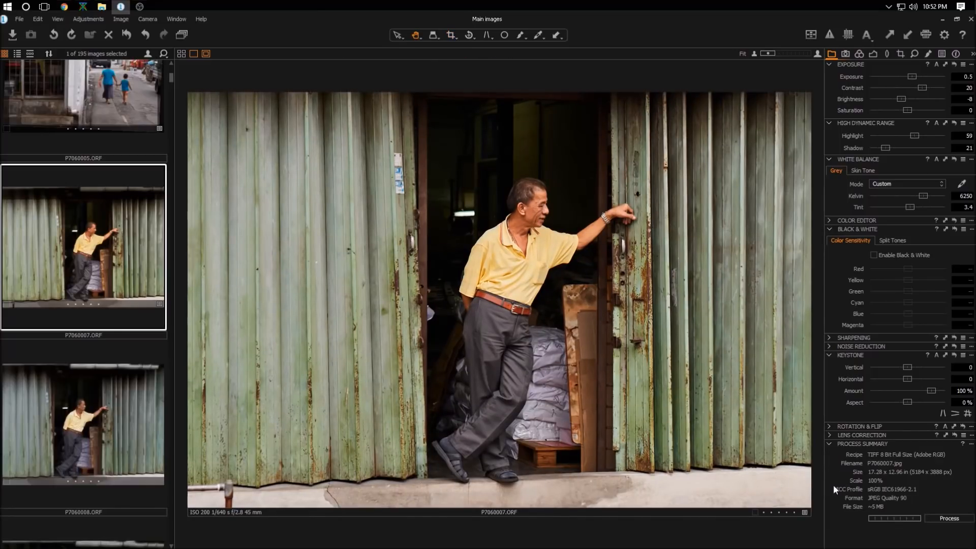
pyautogui.click(946, 519)
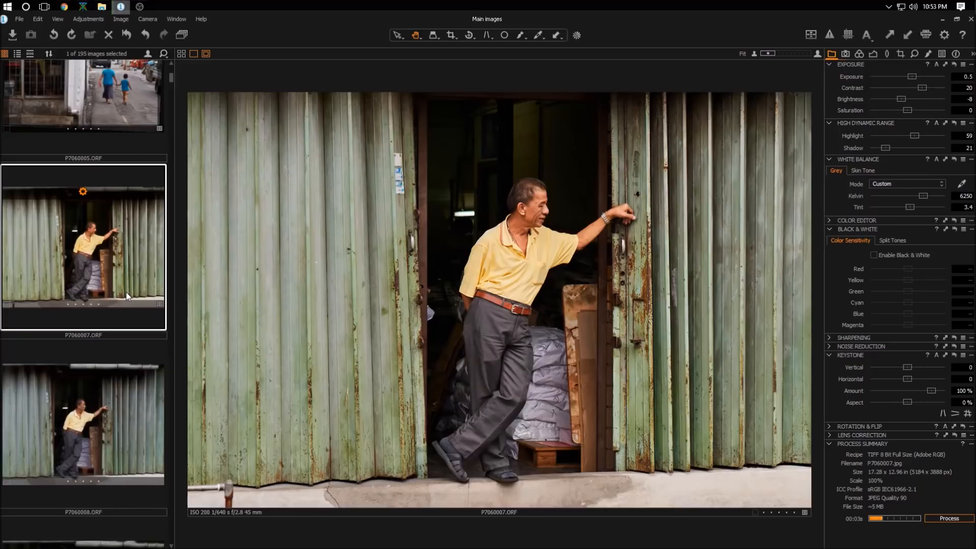
# Step: Open P7060012.ORF, the market scene, and inspect it by zooming and panning around
pyautogui.scroll(-1, 126, 292)
pyautogui.scroll(-10, 126, 291)
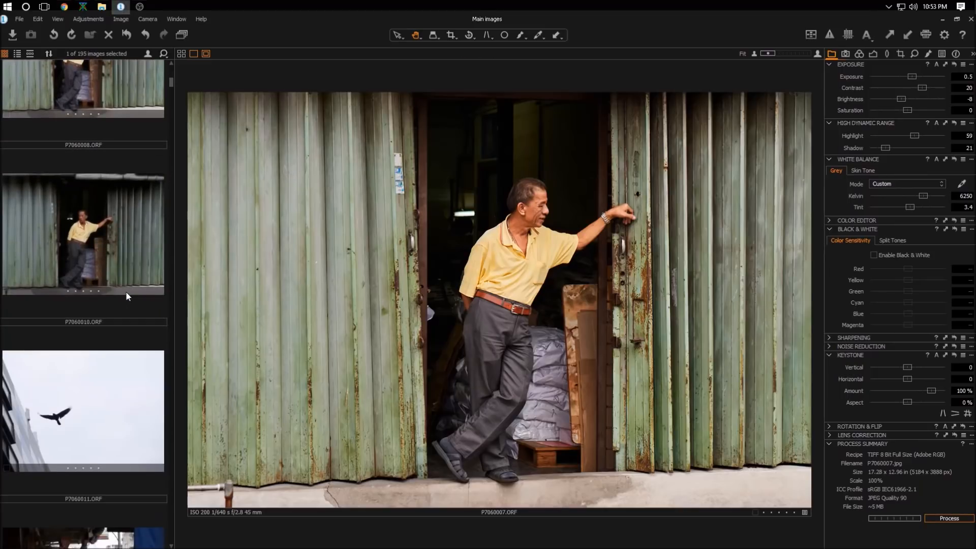
pyautogui.click(125, 289)
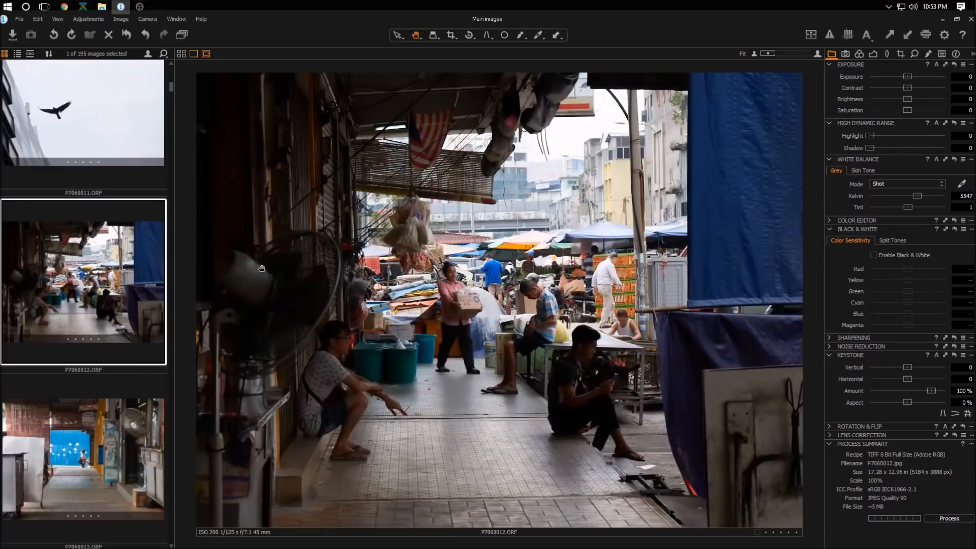
pyautogui.scroll(2, 351, 320)
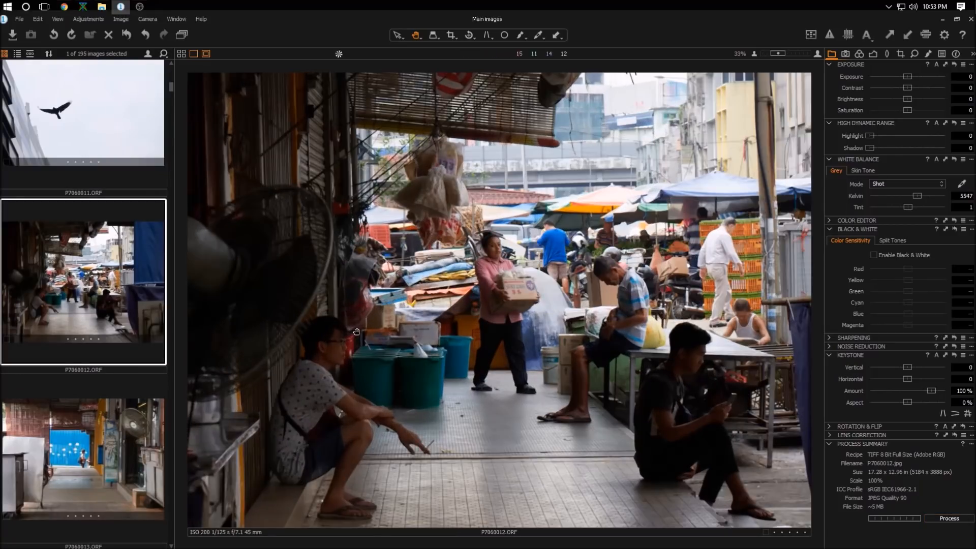
pyautogui.moveTo(491, 314); pyautogui.dragTo(351, 289)
pyautogui.moveTo(330, 147); pyautogui.dragTo(384, 182)
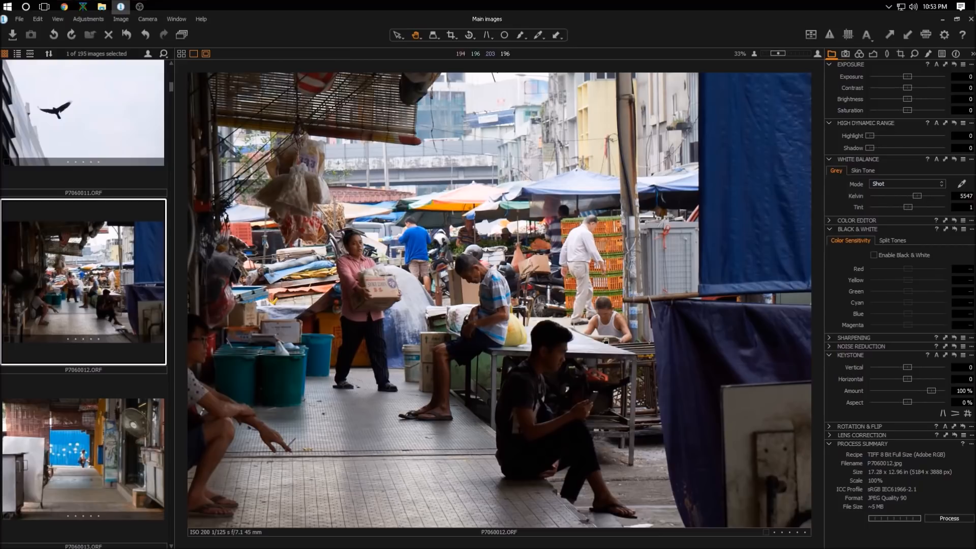
pyautogui.moveTo(556, 301); pyautogui.dragTo(618, 284)
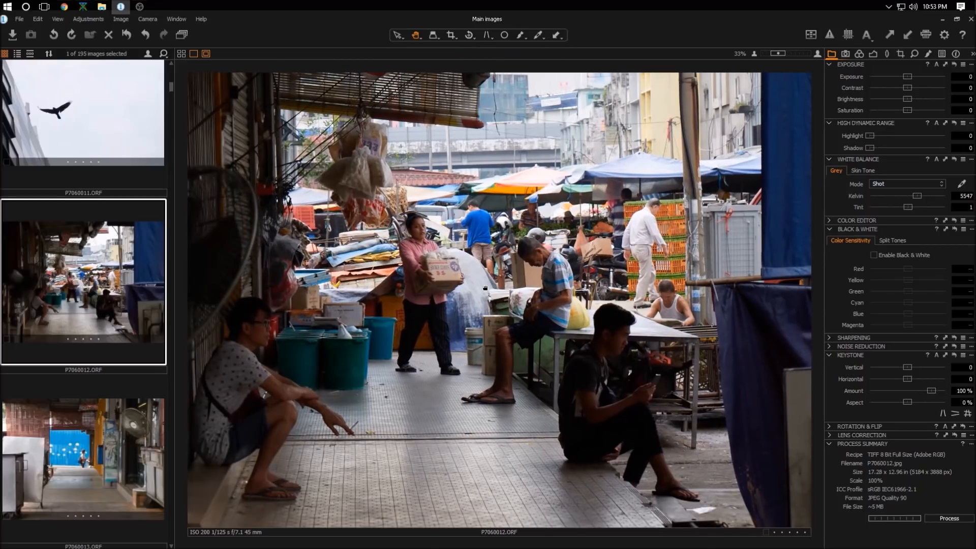
pyautogui.scroll(-1, 502, 402)
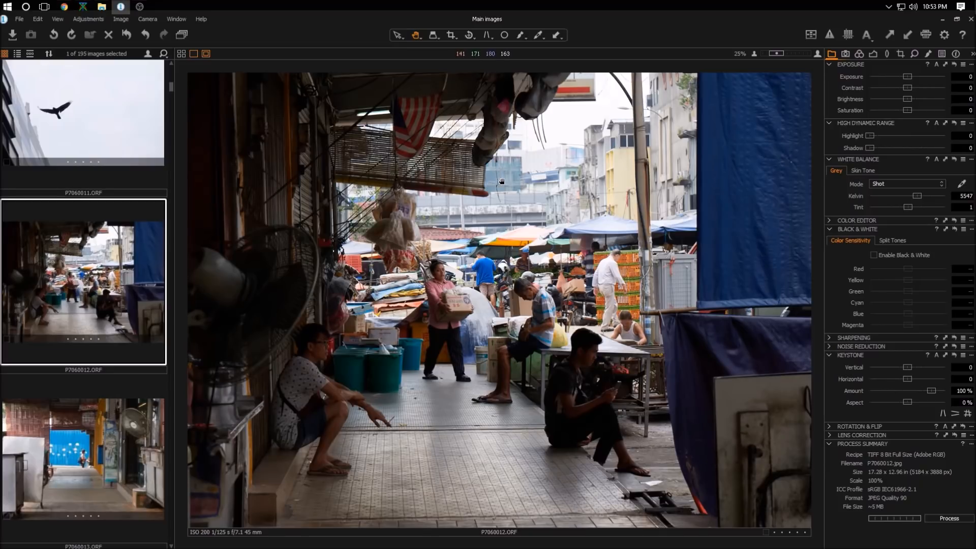
# Step: Crop the market photo to remove the top and right edges, then leave the crop tool
pyautogui.click(451, 38)
pyautogui.moveTo(212, 129); pyautogui.dragTo(766, 498)
pyautogui.moveTo(656, 338); pyautogui.dragTo(621, 343)
pyautogui.moveTo(743, 156); pyautogui.dragTo(761, 146)
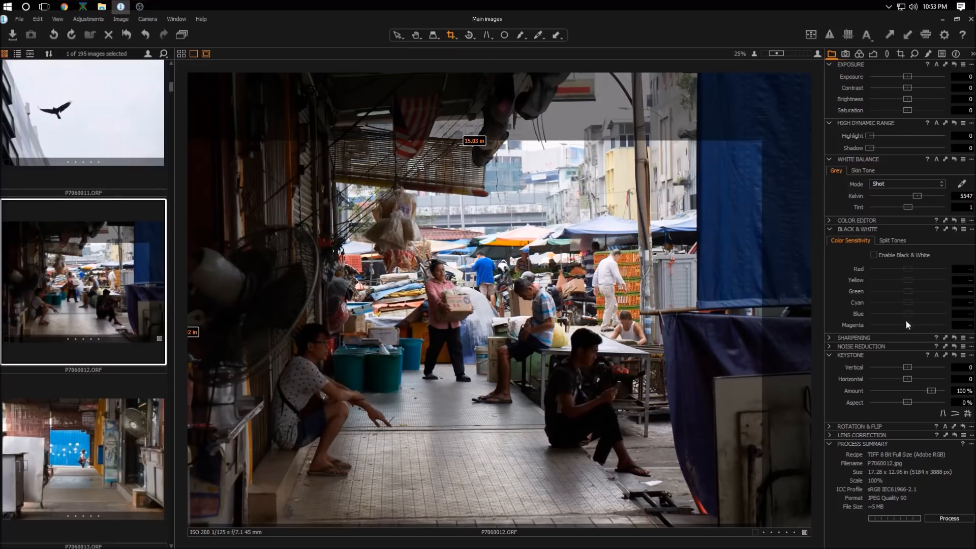
pyautogui.click(416, 35)
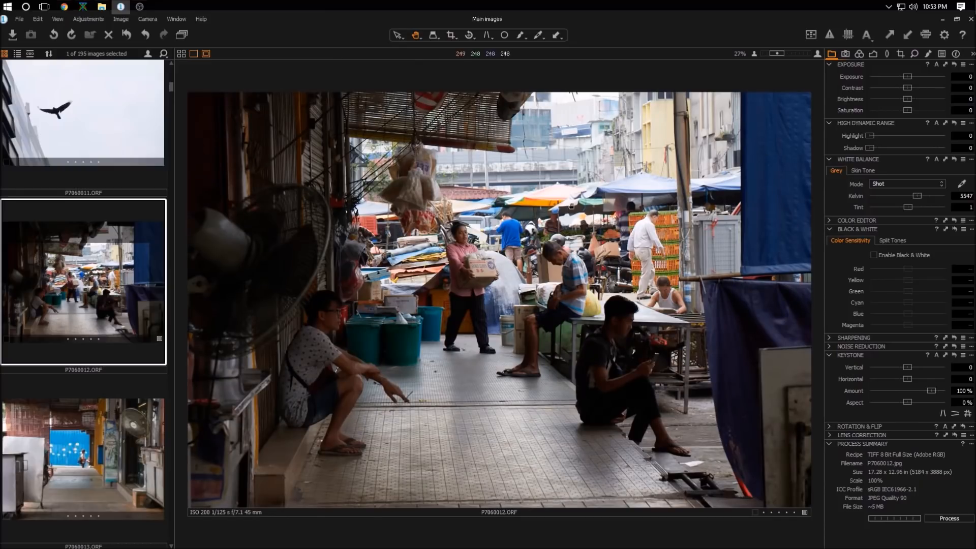
# Step: Set Highlight to 100 and Shadow to about 57, and set the white balance to 6250 Kelvin
pyautogui.moveTo(869, 135); pyautogui.dragTo(951, 130)
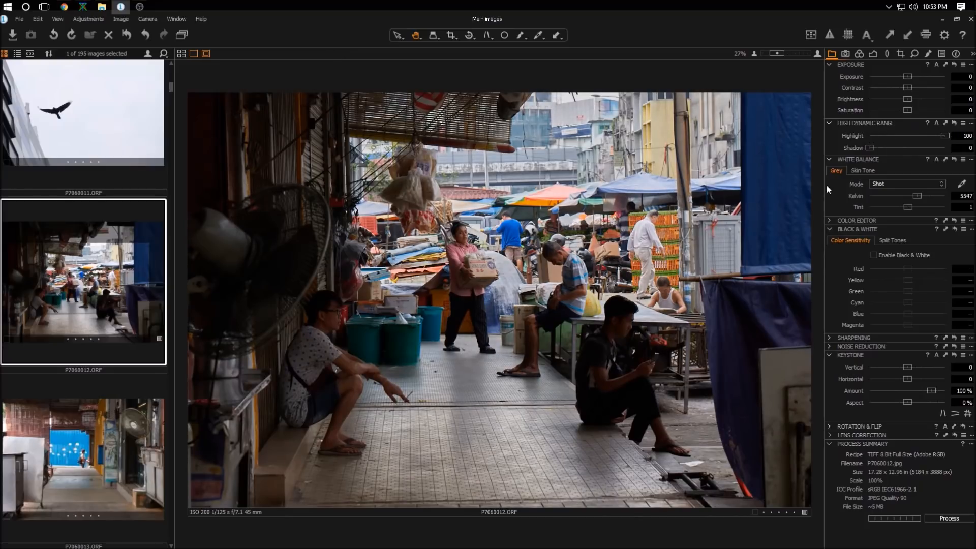
pyautogui.moveTo(868, 148); pyautogui.dragTo(912, 148)
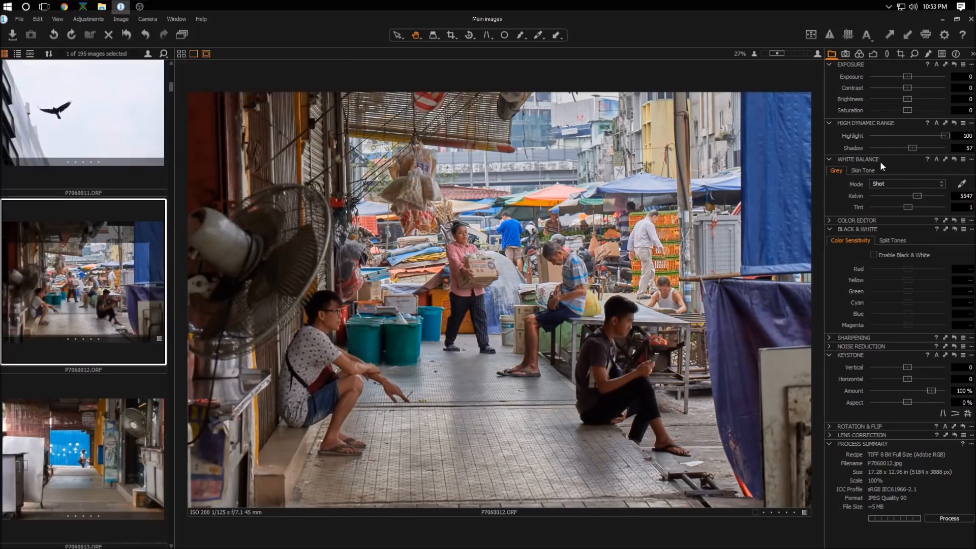
pyautogui.click(964, 196)
pyautogui.write('6250')
pyautogui.press('Return')
# Step: Set Contrast to about 20 and Brightness to about -14, then process the market photo
pyautogui.moveTo(907, 87); pyautogui.dragTo(922, 88)
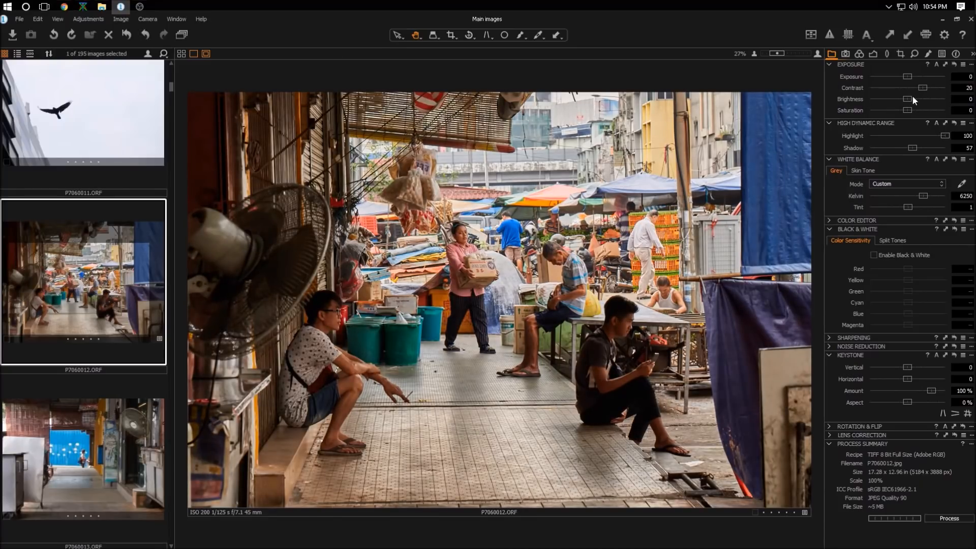
pyautogui.moveTo(907, 99); pyautogui.dragTo(898, 99)
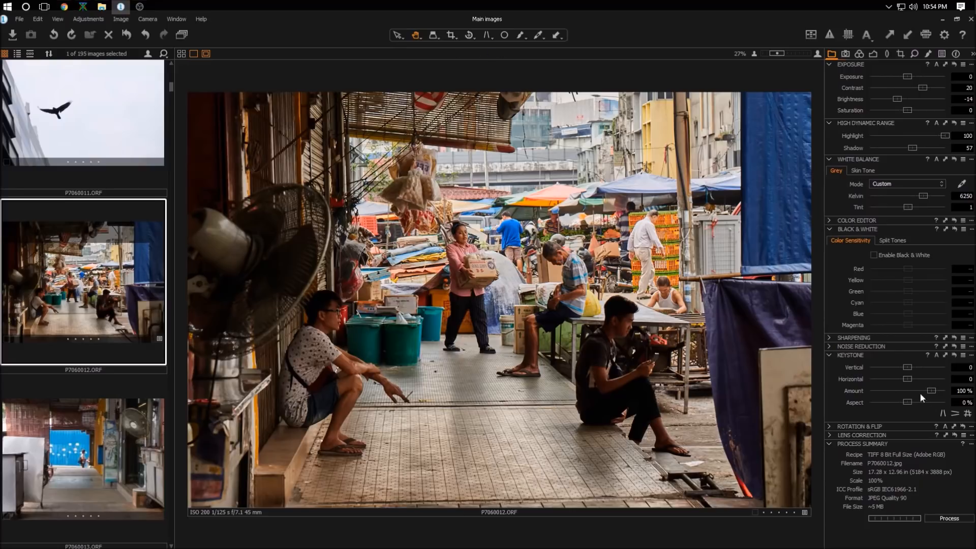
pyautogui.click(945, 518)
# Step: Browse further down the filmstrip and open P7060016.ORF, the close-up portrait of the young man
pyautogui.click(103, 322)
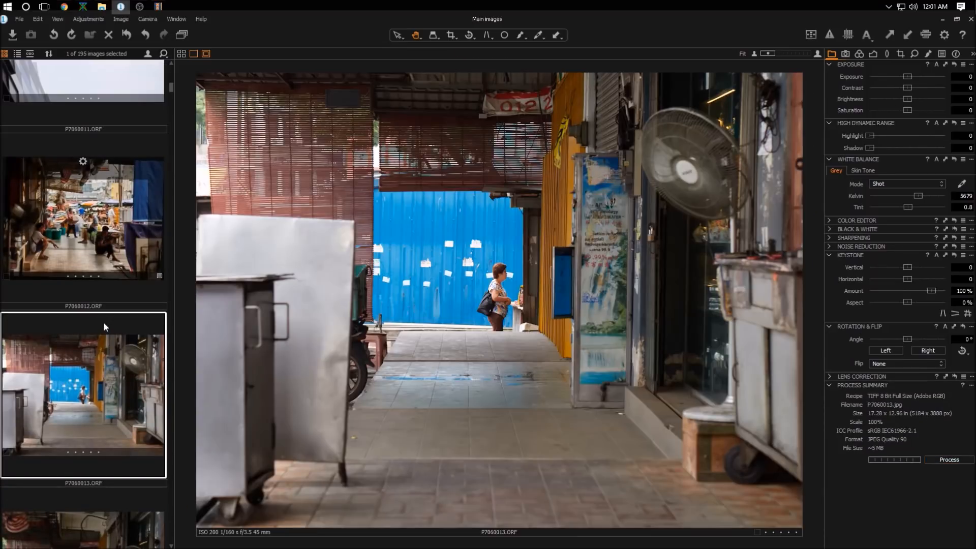
pyautogui.scroll(-5, 103, 322)
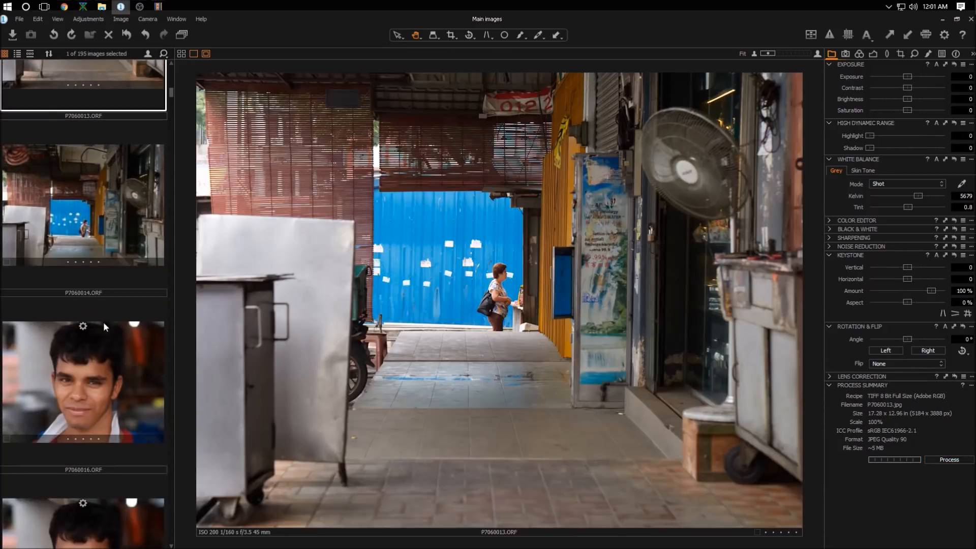
pyautogui.scroll(-2, 103, 322)
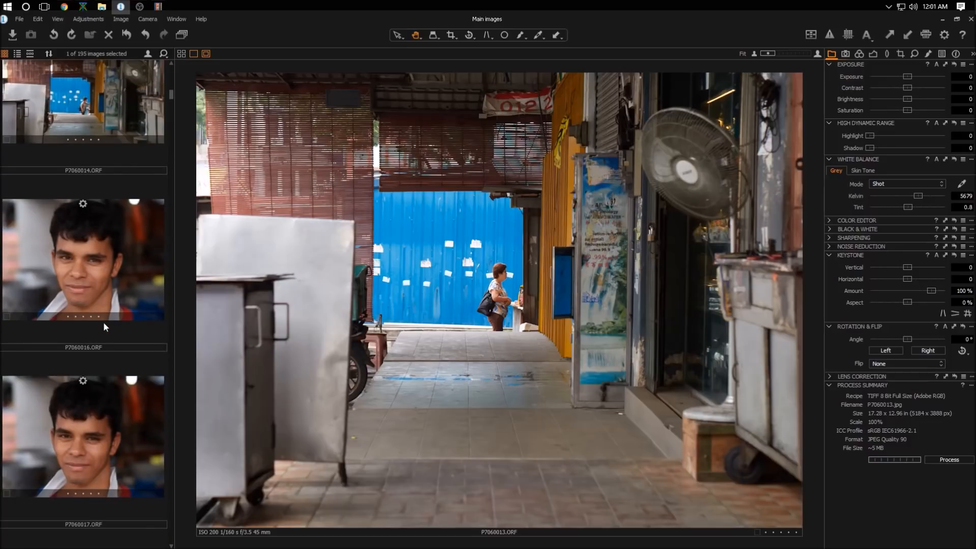
pyautogui.scroll(-3, 103, 322)
pyautogui.scroll(2, 103, 326)
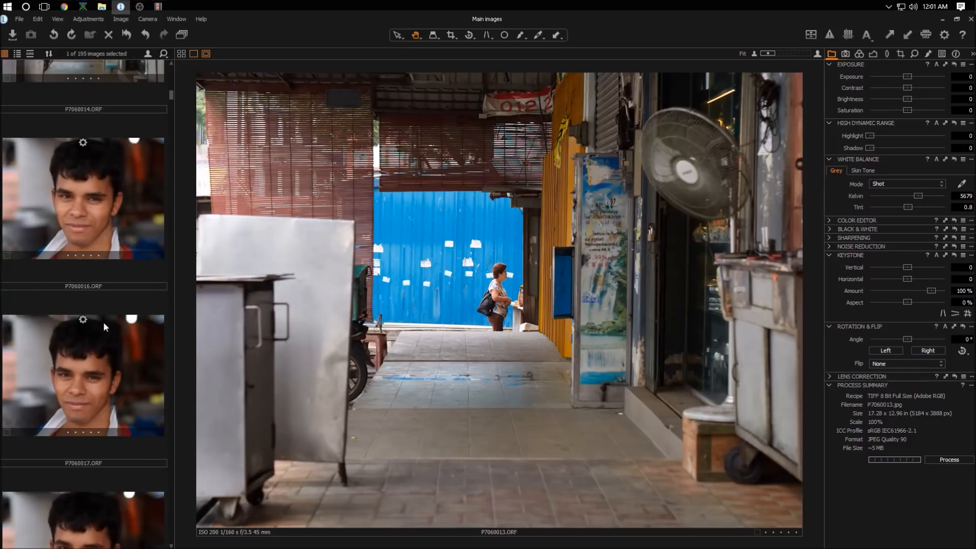
pyautogui.click(124, 270)
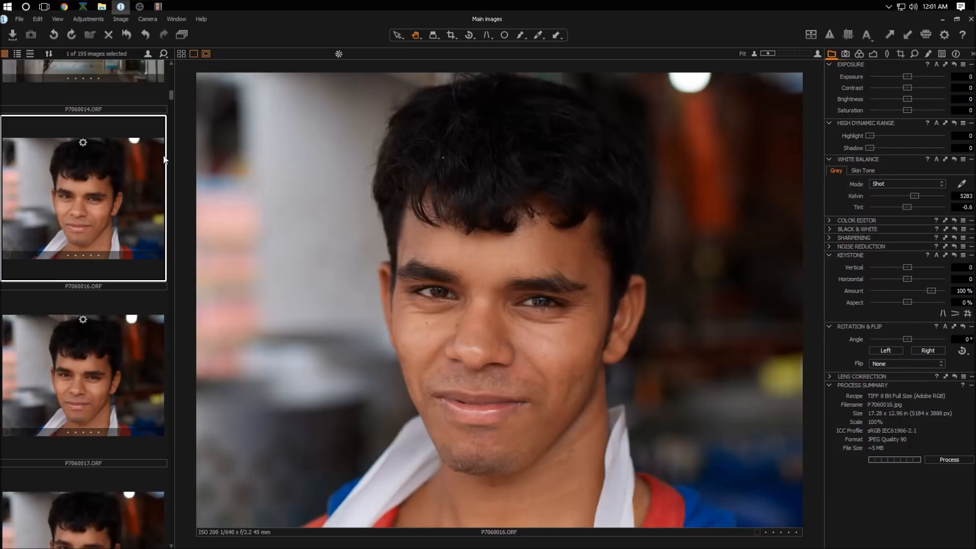
# Step: Compare the neighbouring portrait shots P7060017 and P7060018, then return to P7060016.ORF
pyautogui.click(114, 358)
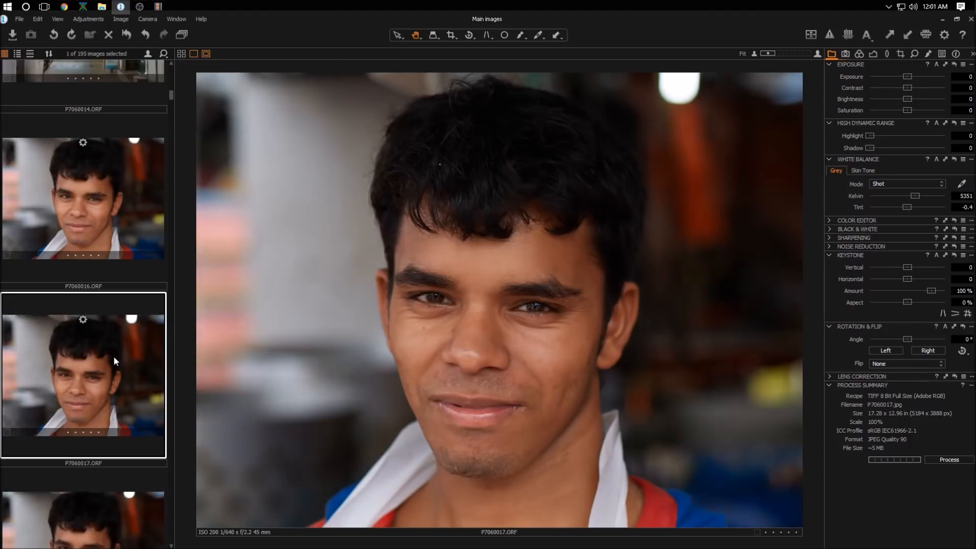
pyautogui.click(127, 465)
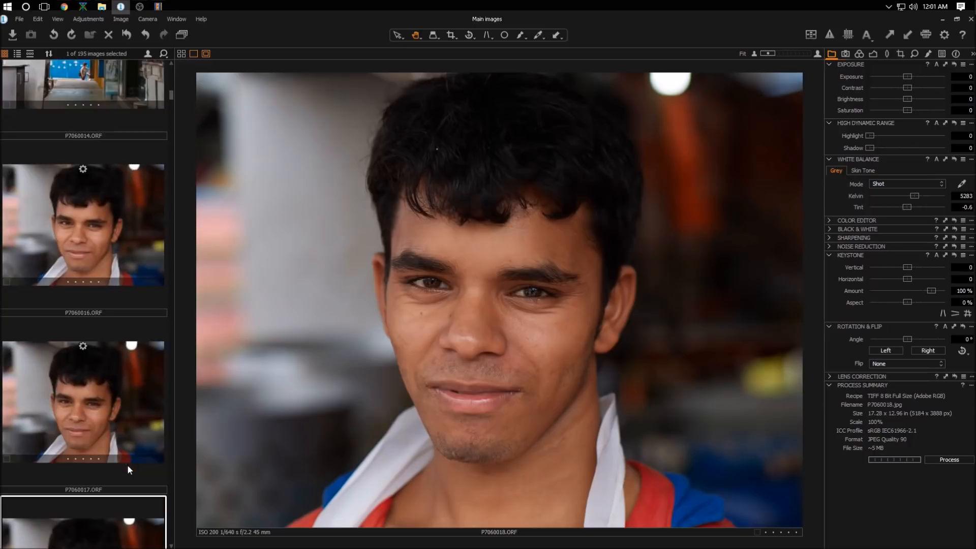
pyautogui.click(126, 243)
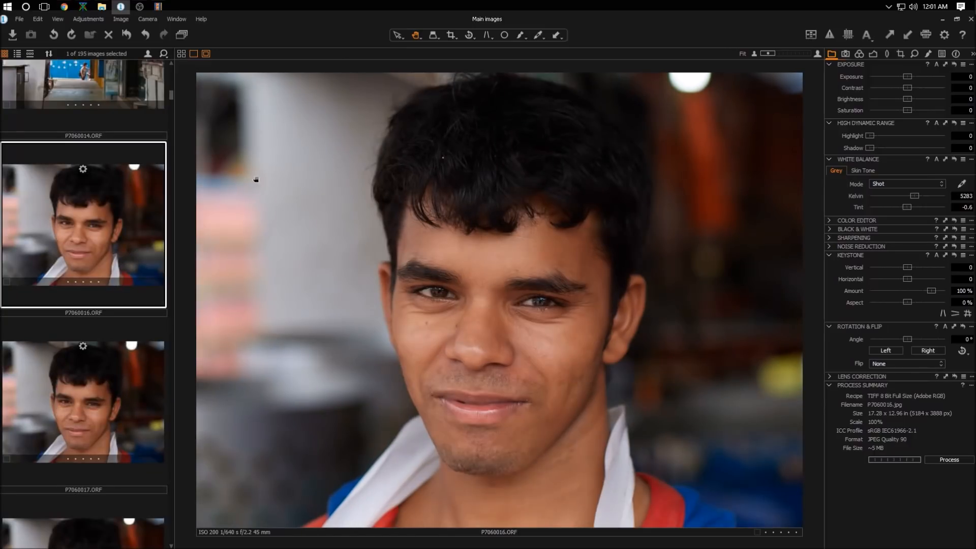
# Step: Crop the portrait slightly from the top and right edges, then leave the crop tool
pyautogui.click(451, 35)
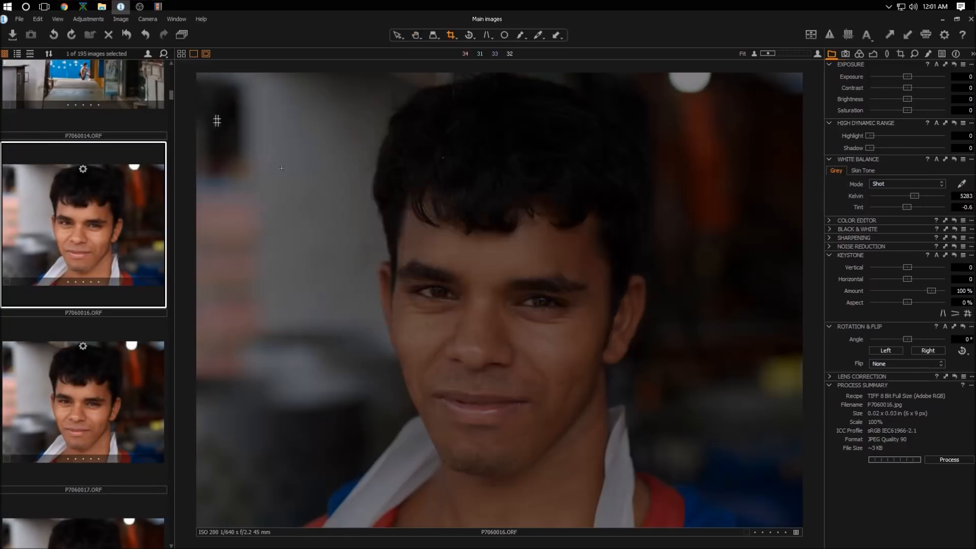
pyautogui.moveTo(743, 499); pyautogui.dragTo(767, 508)
pyautogui.moveTo(664, 351)
pyautogui.mouseDown()
pyautogui.moveTo(635, 355)
pyautogui.moveTo(651, 360)
pyautogui.mouseUp()
pyautogui.moveTo(759, 505); pyautogui.dragTo(764, 513)
pyautogui.moveTo(696, 391); pyautogui.dragTo(694, 393)
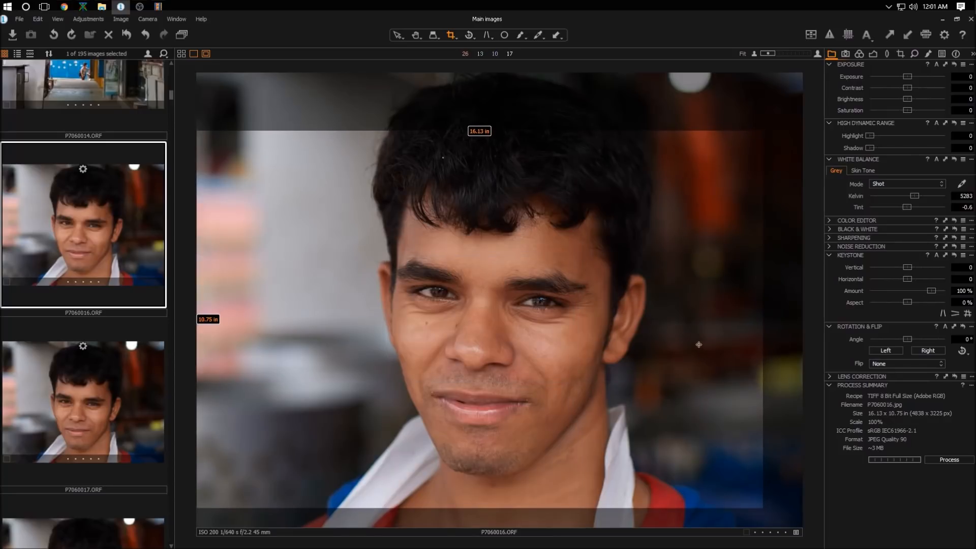
pyautogui.click(417, 35)
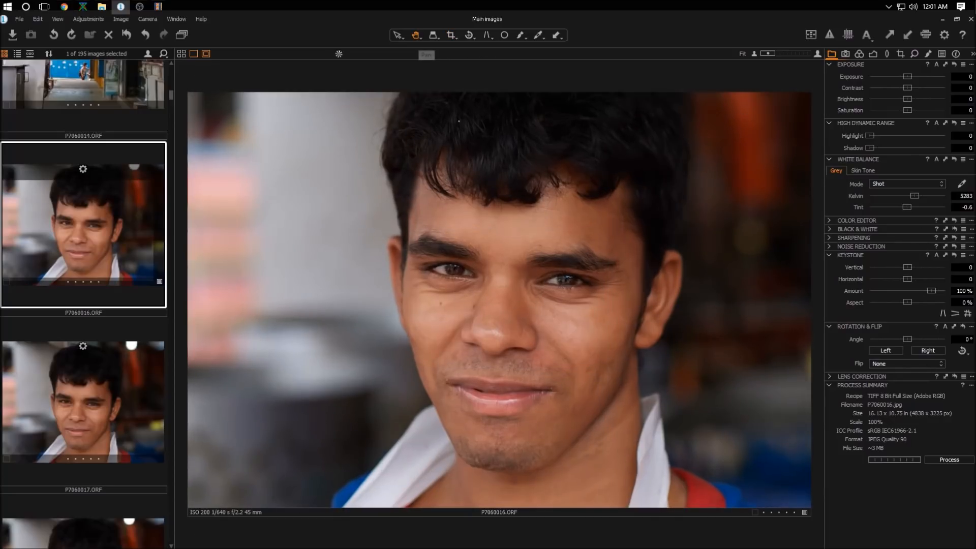
# Step: Set the white balance to 5700 Kelvin and raise Shadow to about 17
pyautogui.doubleClick(964, 196)
pyautogui.write('5700')
pyautogui.press('Return')
pyautogui.moveTo(874, 147); pyautogui.dragTo(882, 146)
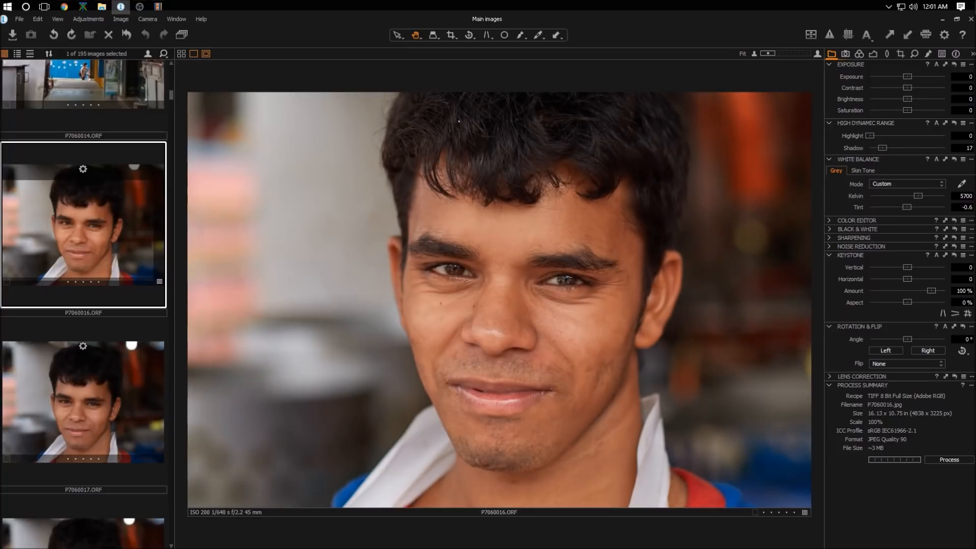
# Step: Set Exposure to 0.25, Contrast to about 16 and Brightness to about -8, then process the portrait
pyautogui.write('0.25')
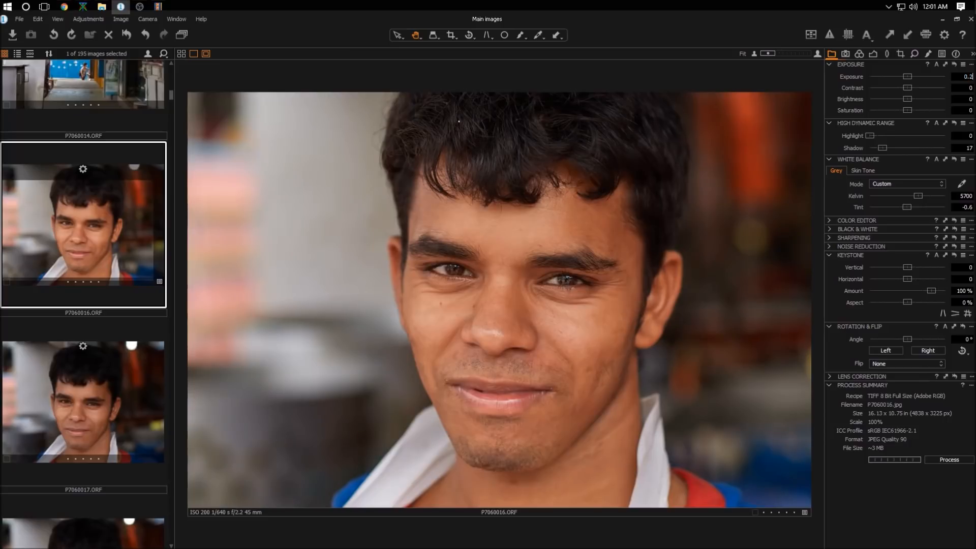
pyautogui.press('Return')
pyautogui.moveTo(907, 88)
pyautogui.mouseDown()
pyautogui.moveTo(920, 84)
pyautogui.moveTo(901, 97)
pyautogui.mouseUp()
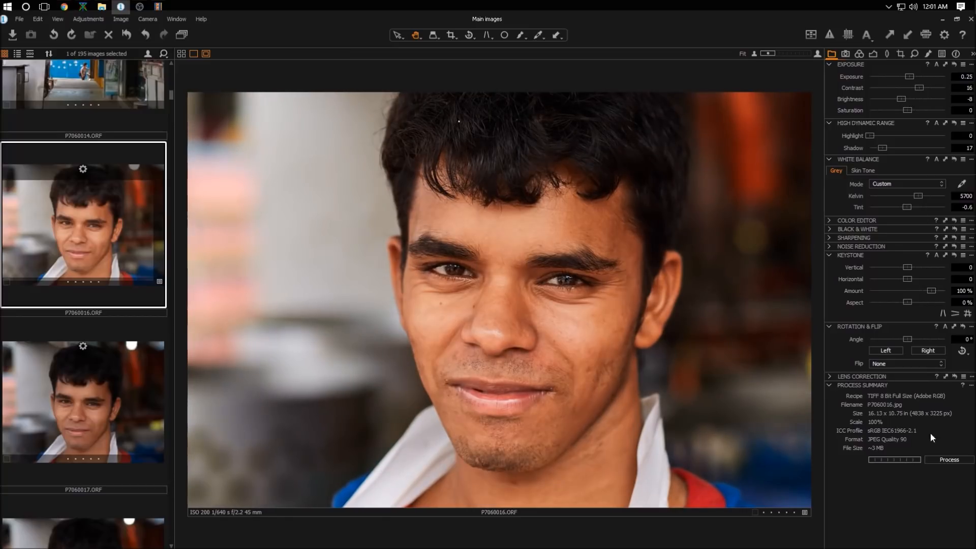
pyautogui.click(944, 459)
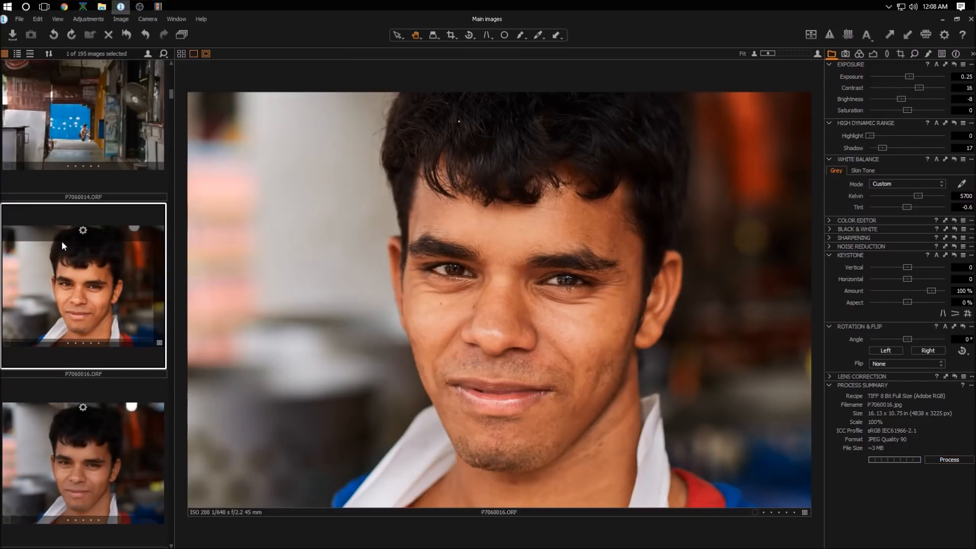
# Step: Inspect the portrait's eye and skin detail at 100% zoom, then return to the fitted view
pyautogui.scroll(4, 581, 276)
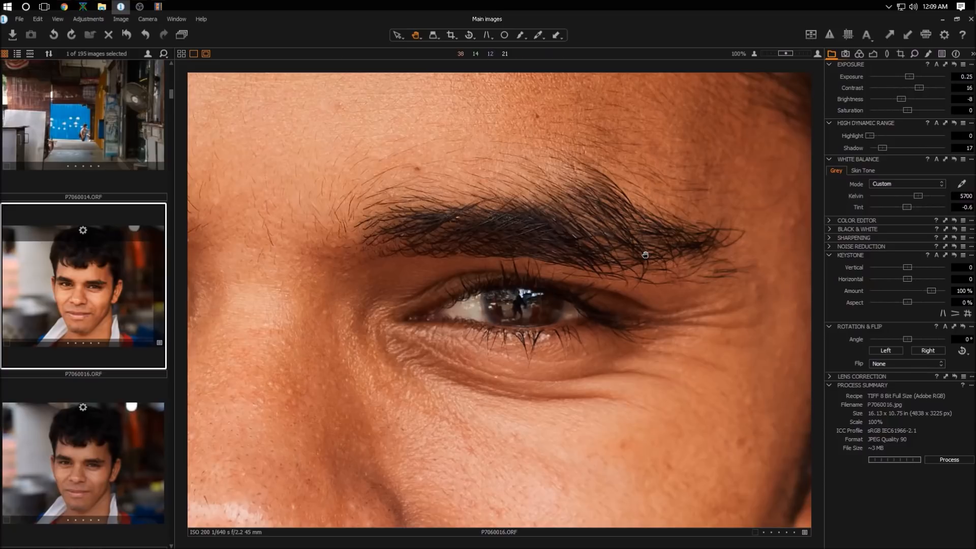
pyautogui.scroll(-3, 645, 254)
pyautogui.scroll(-1, 644, 251)
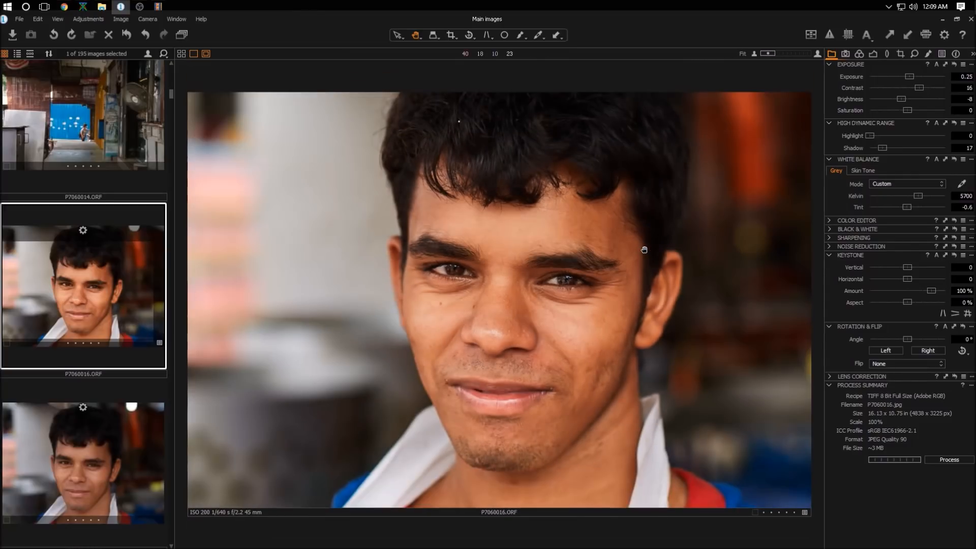
# Step: Browse the filmstrip comparing the seated vendor shots and open P7060032.ORF
pyautogui.scroll(-3, 93, 298)
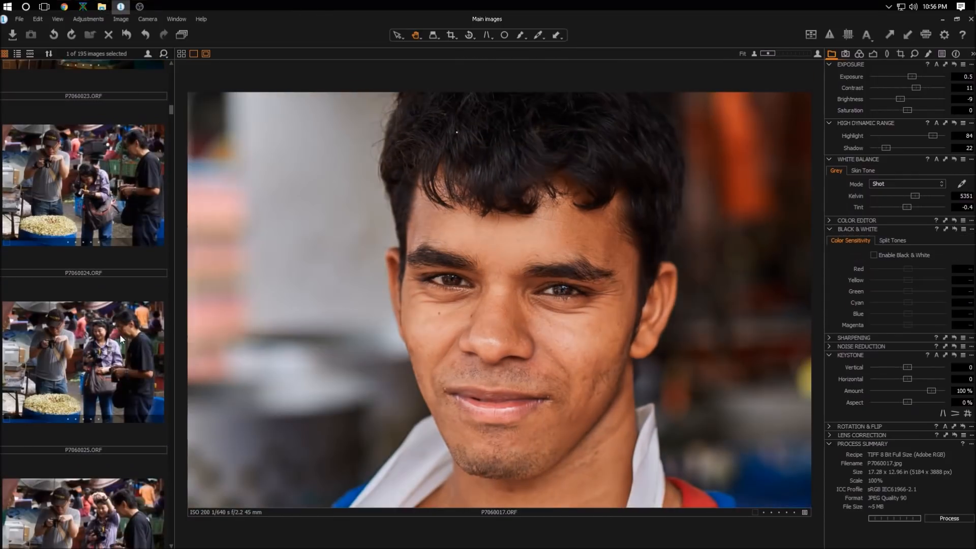
pyautogui.scroll(-3, 120, 334)
pyautogui.scroll(2, 120, 334)
pyautogui.click(138, 290)
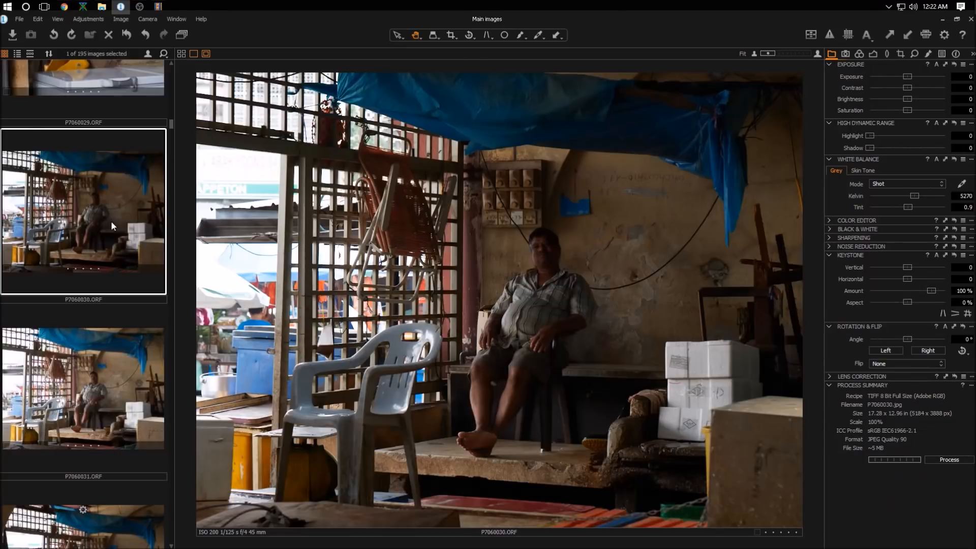
pyautogui.scroll(-1, 111, 221)
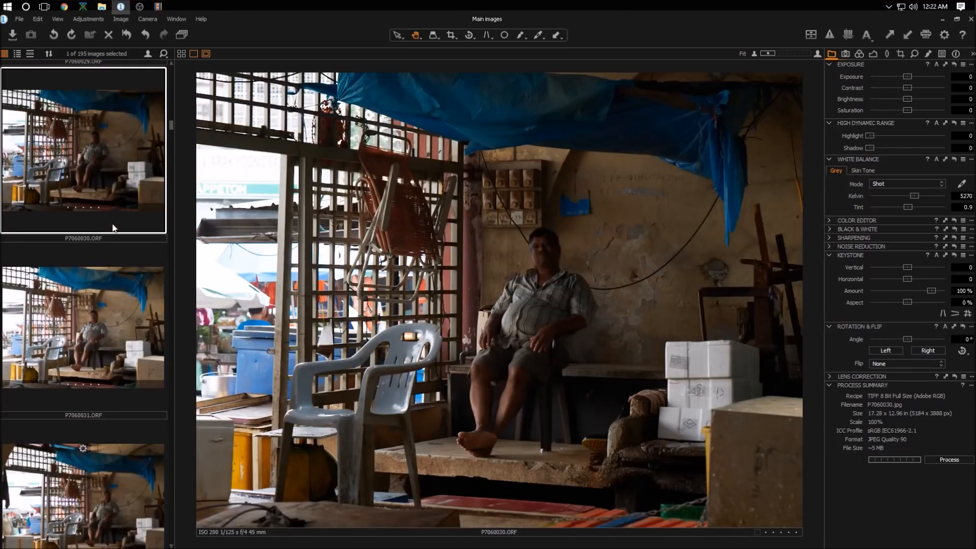
pyautogui.scroll(3, 103, 218)
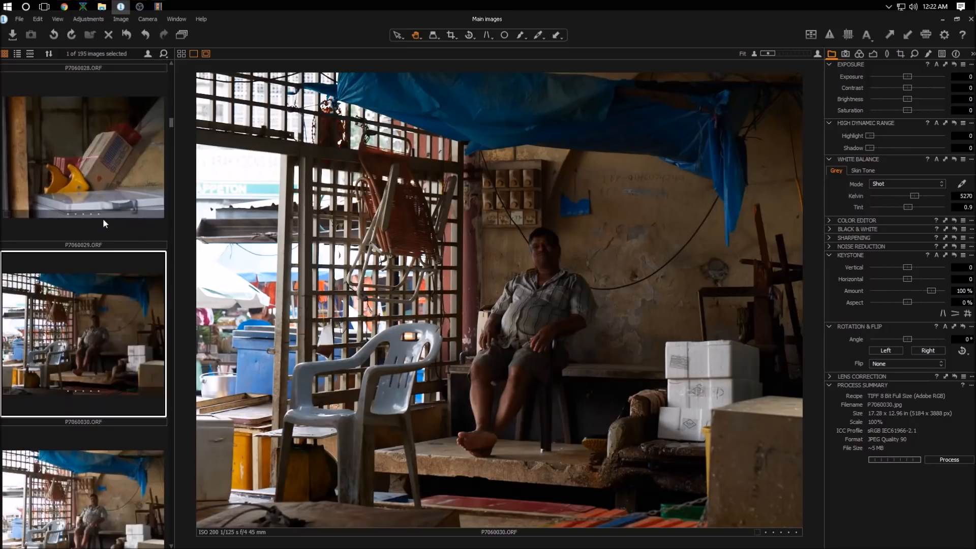
pyautogui.scroll(-2, 103, 328)
pyautogui.click(112, 378)
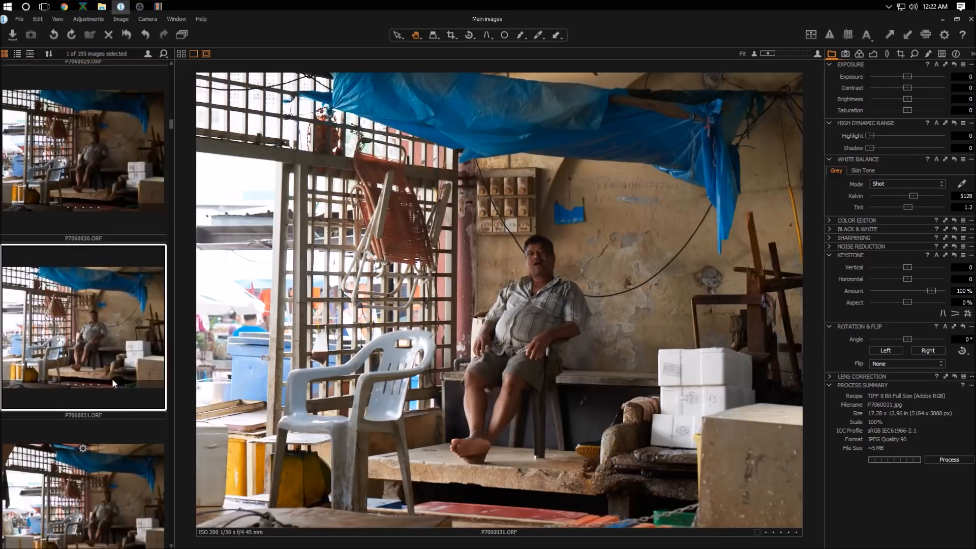
pyautogui.click(120, 389)
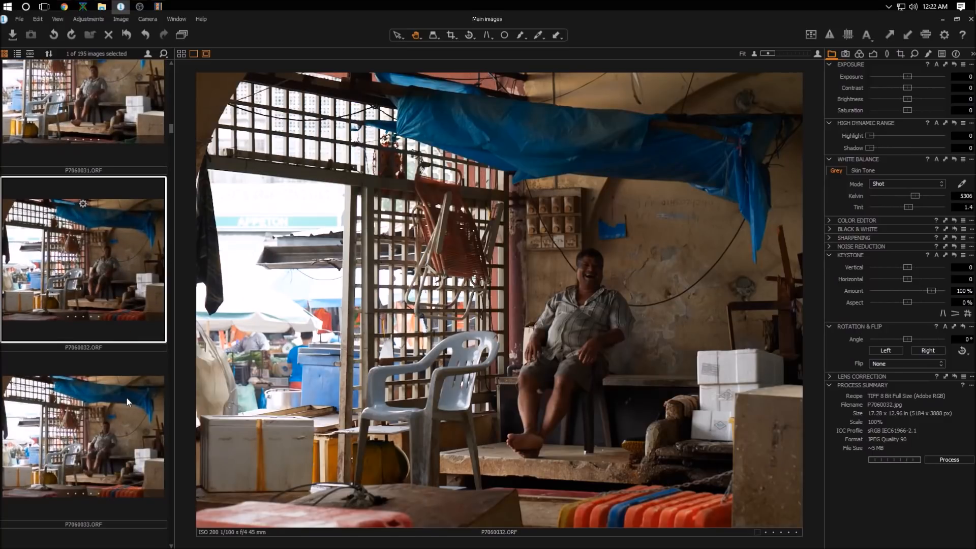
pyautogui.click(123, 407)
pyautogui.click(127, 398)
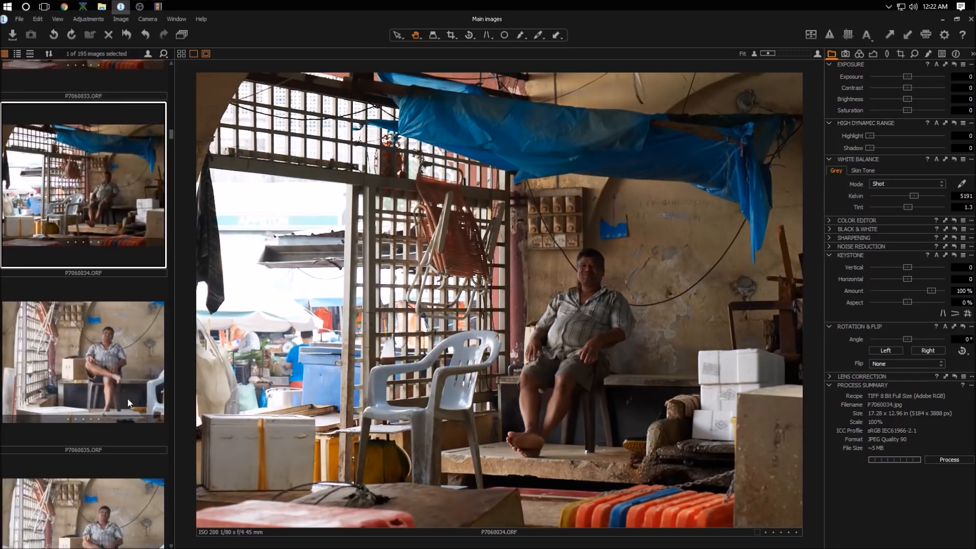
pyautogui.scroll(10, 130, 389)
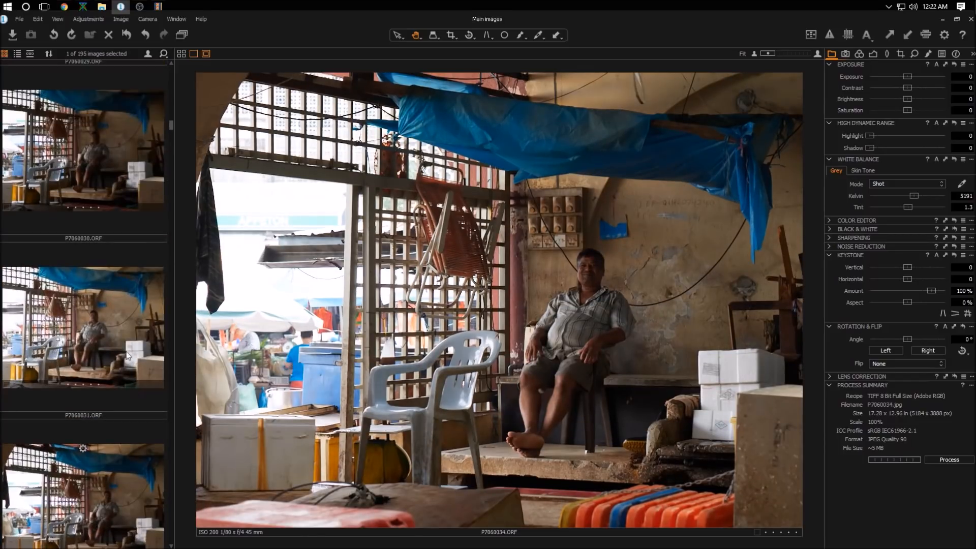
pyautogui.click(121, 307)
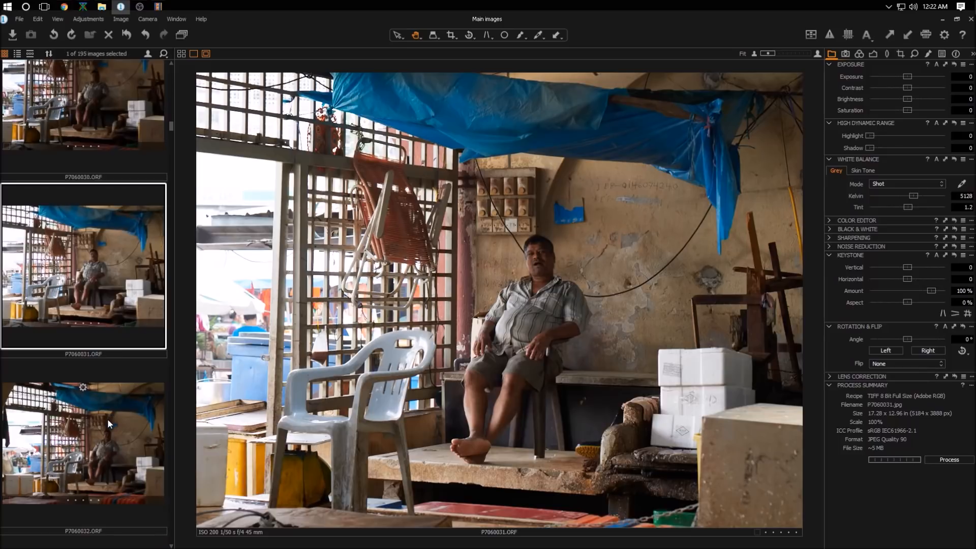
pyautogui.click(108, 419)
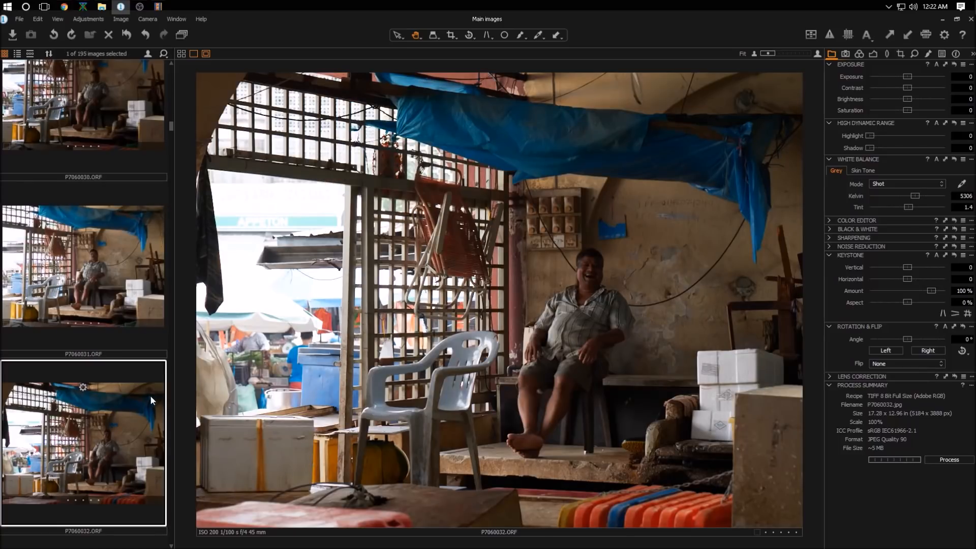
pyautogui.scroll(-1, 103, 395)
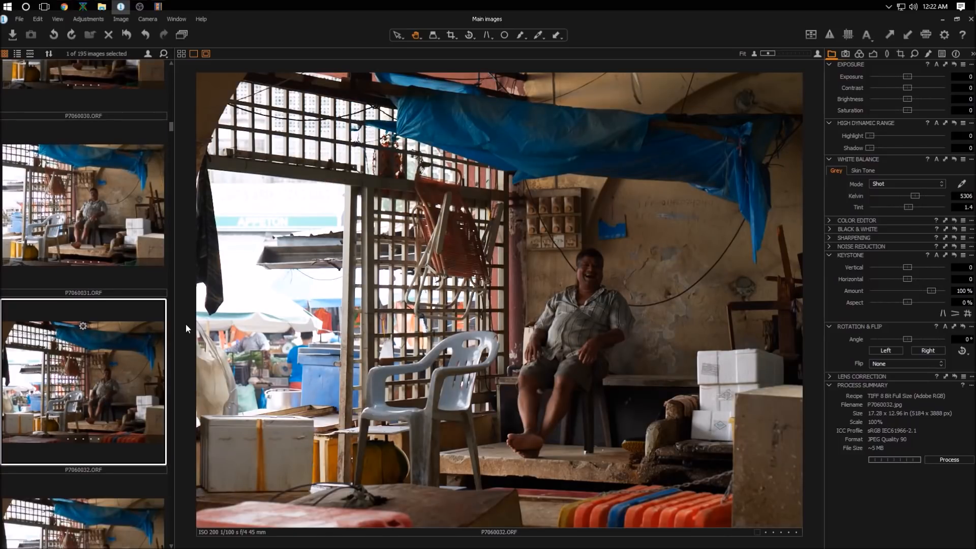
# Step: Crop the vendor photo to remove the left and top edges, then leave the crop tool
pyautogui.click(451, 35)
pyautogui.moveTo(244, 142); pyautogui.dragTo(798, 512)
pyautogui.moveTo(699, 400); pyautogui.dragTo(700, 403)
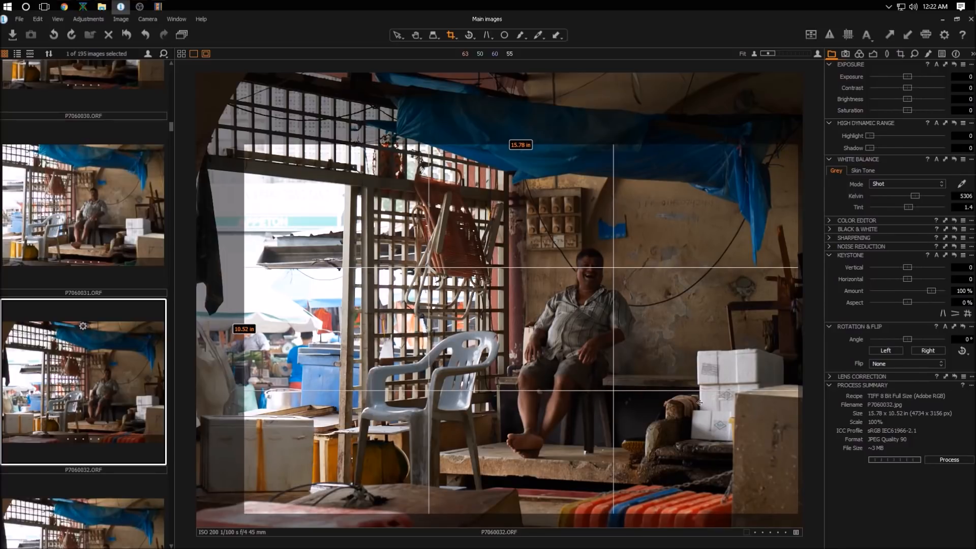
pyautogui.click(416, 36)
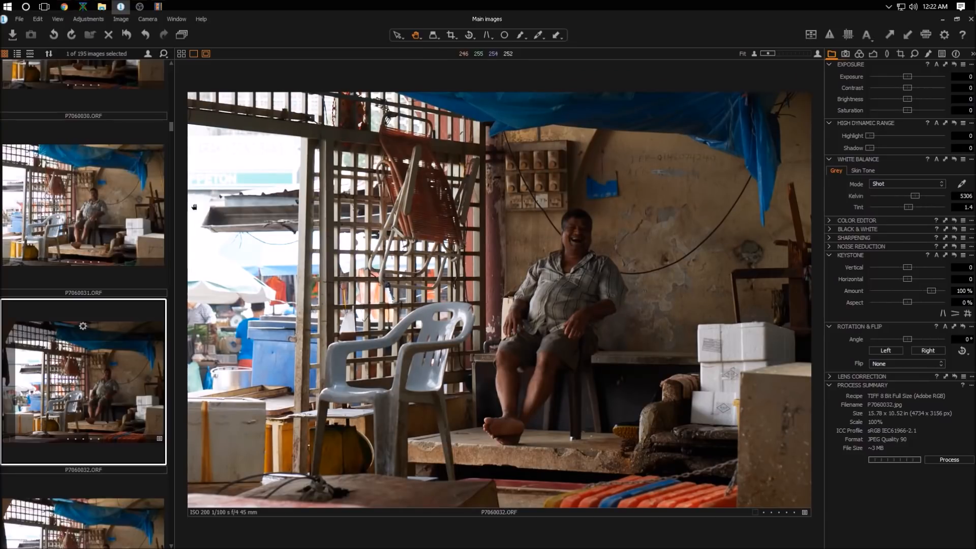
# Step: Set Highlight to 100, Shadow to about 33 and Exposure to 0.25
pyautogui.moveTo(869, 135); pyautogui.dragTo(945, 136)
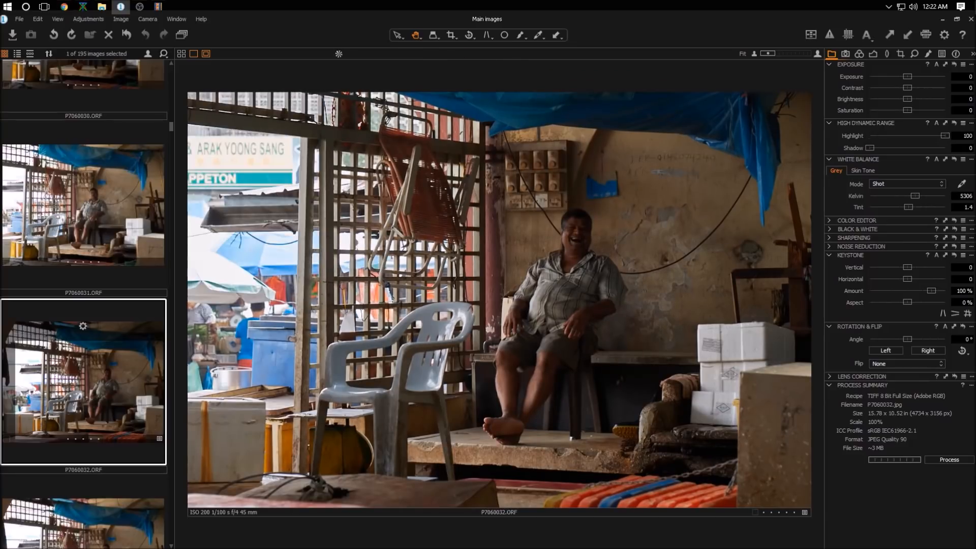
pyautogui.moveTo(870, 149); pyautogui.dragTo(895, 144)
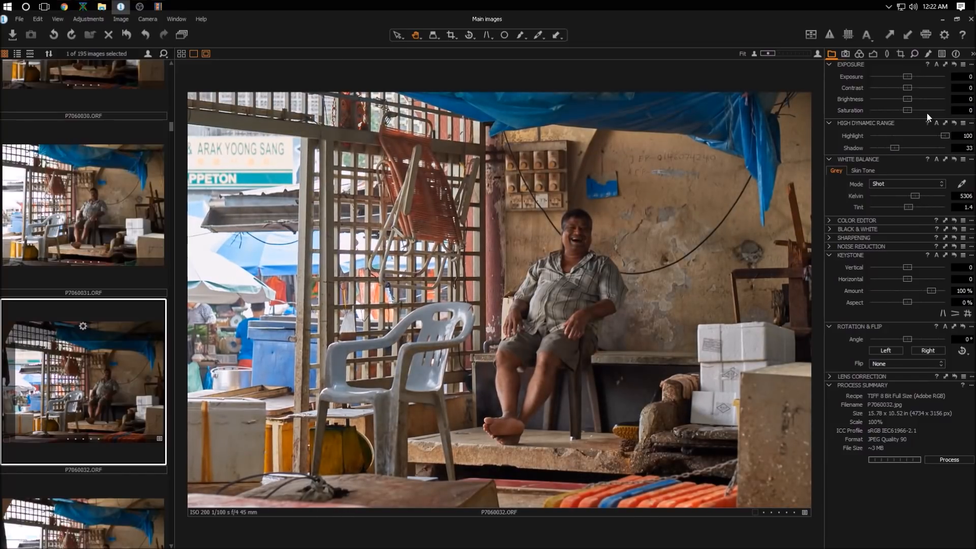
pyautogui.click(970, 78)
pyautogui.write('.25')
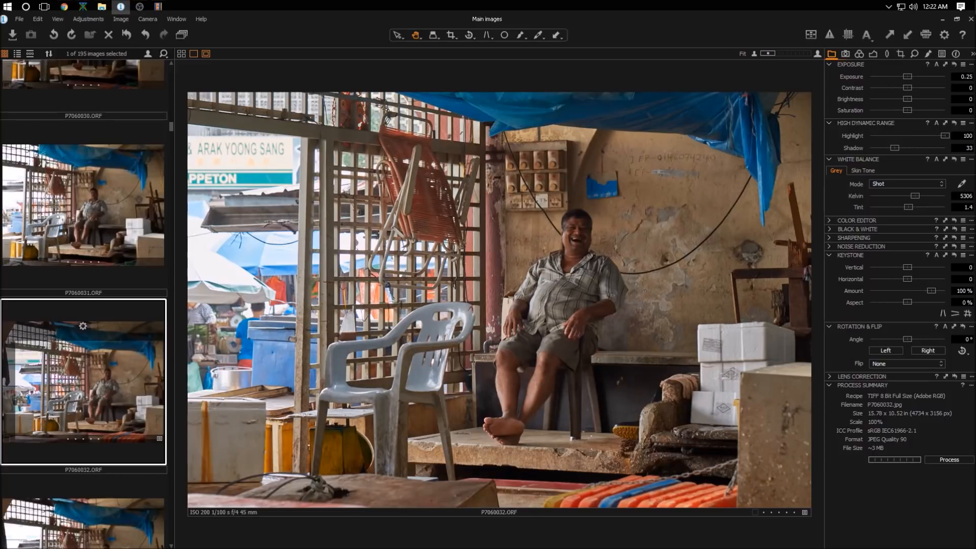
pyautogui.press('Return')
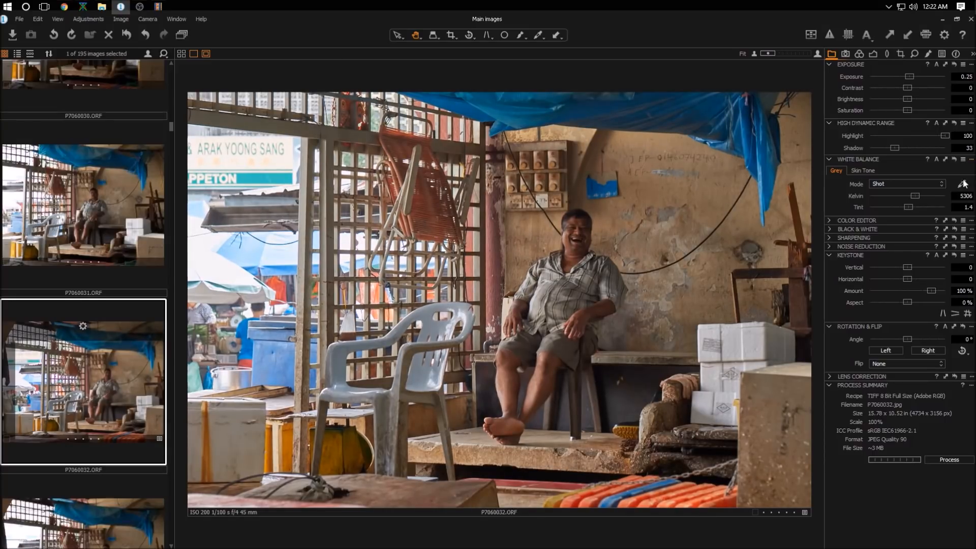
# Step: Set the white balance to 5800 Kelvin
pyautogui.doubleClick(966, 196)
pyautogui.write('5800')
pyautogui.press('Return')
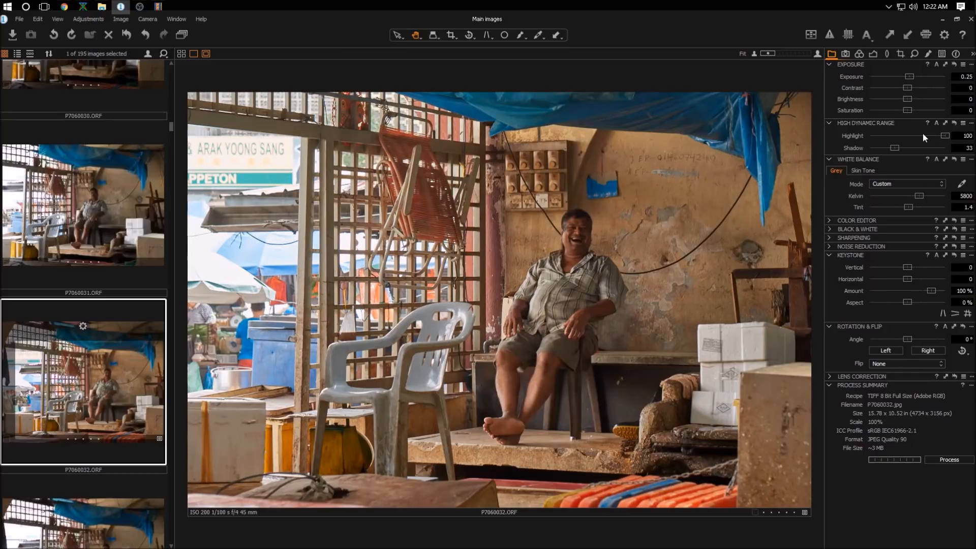
# Step: Set Contrast to about 20 and Brightness to about -7, then process the vendor photo
pyautogui.moveTo(908, 87); pyautogui.dragTo(923, 86)
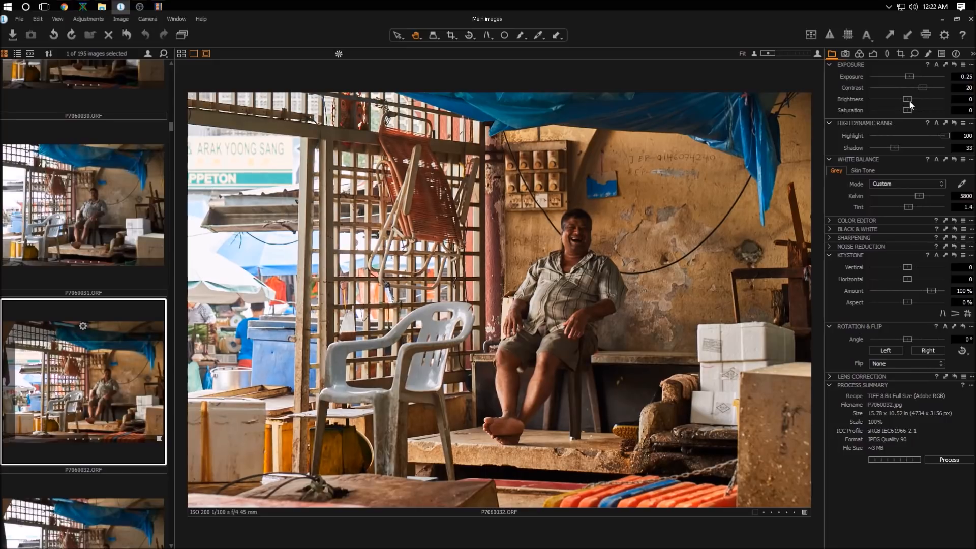
pyautogui.moveTo(904, 99); pyautogui.dragTo(904, 99)
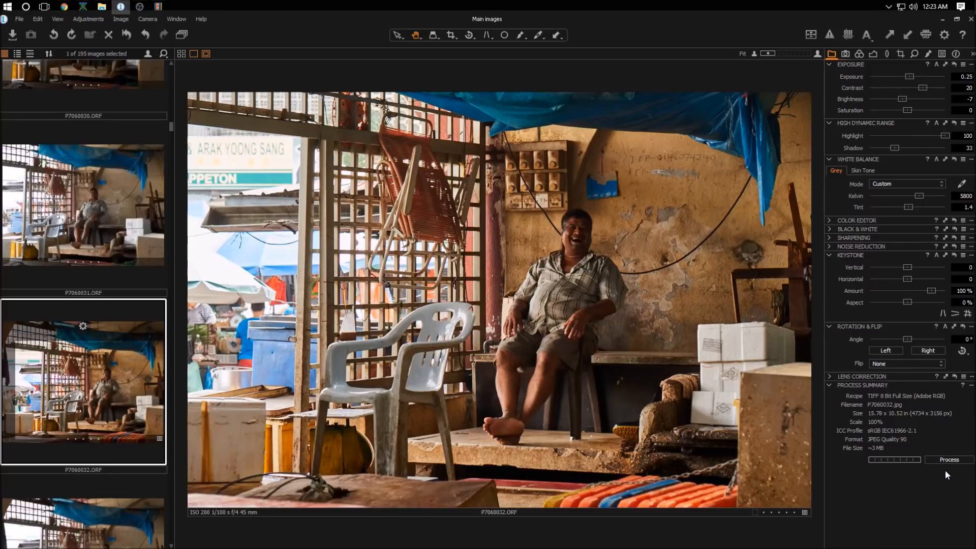
pyautogui.click(954, 459)
# Step: Browse further down the filmstrip past P7060036.ORF toward the next photos
pyautogui.scroll(-3, 133, 411)
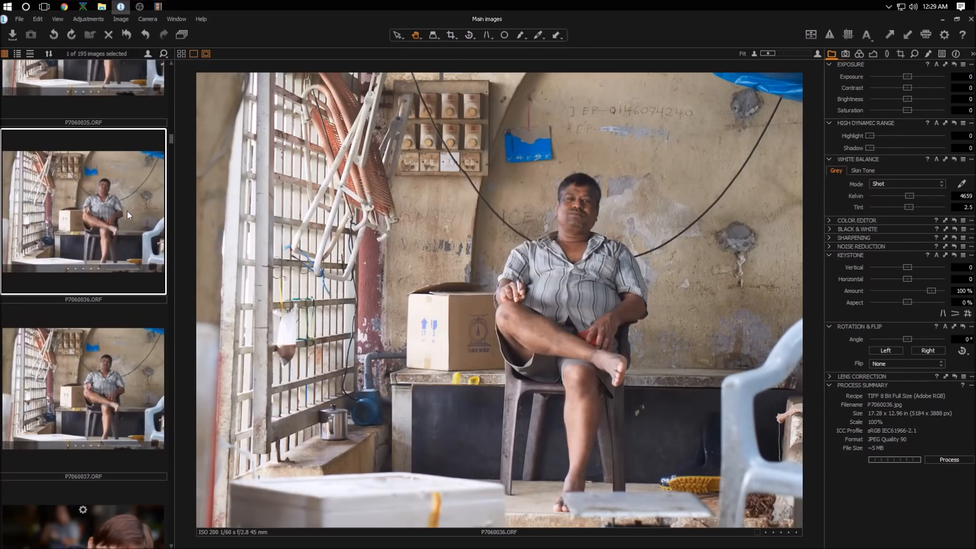
pyautogui.scroll(-6, 126, 213)
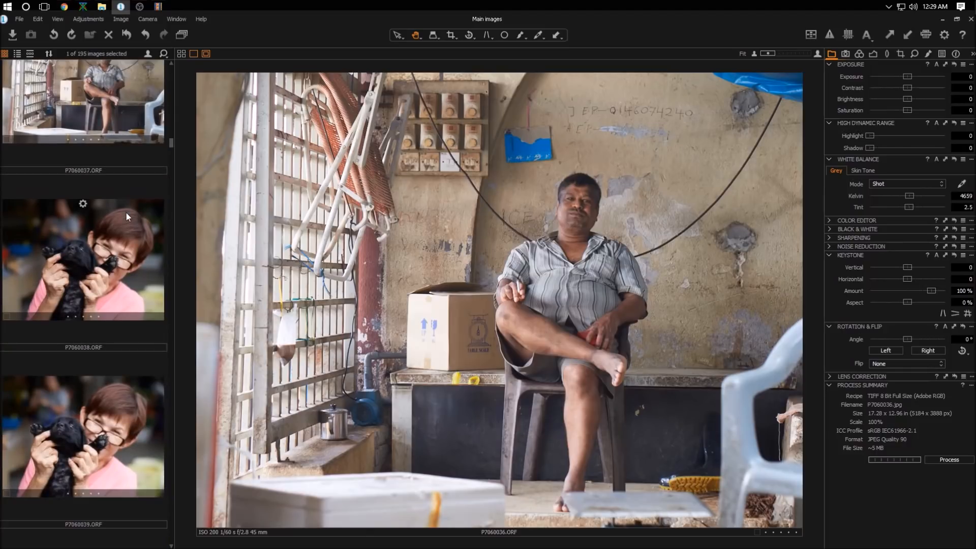
pyautogui.scroll(-2, 126, 212)
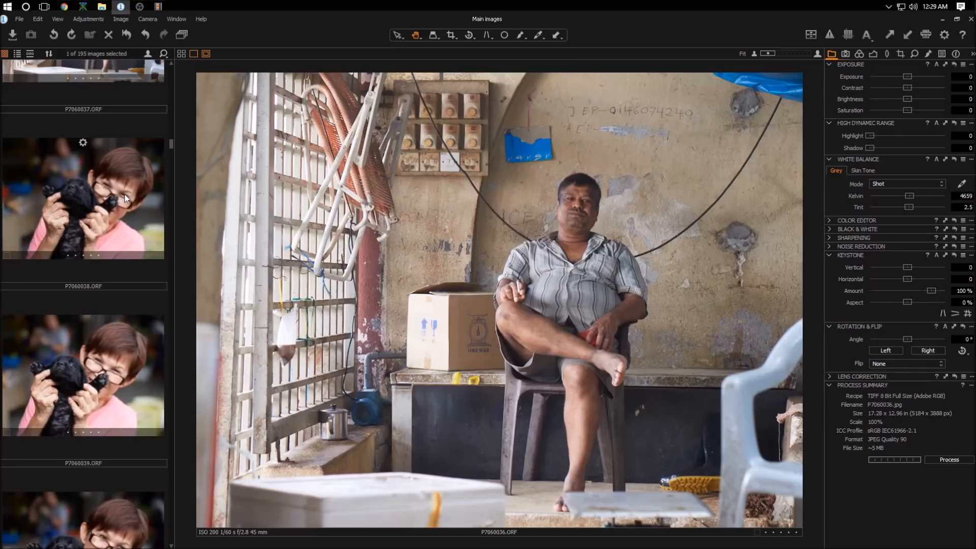
# Step: Compare the puppy portraits P7060038 to P7060041 and settle on P7060038
pyautogui.click(124, 194)
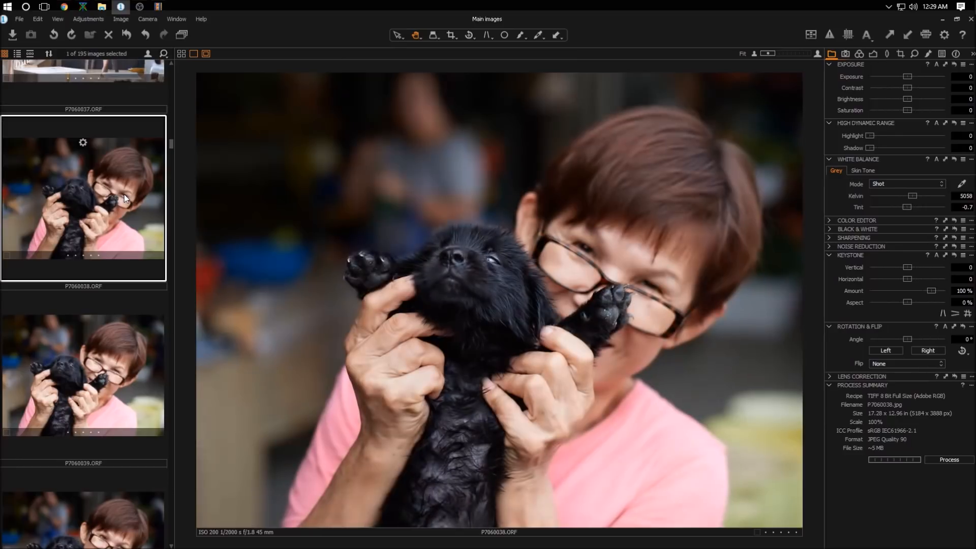
pyautogui.click(105, 366)
pyautogui.click(92, 418)
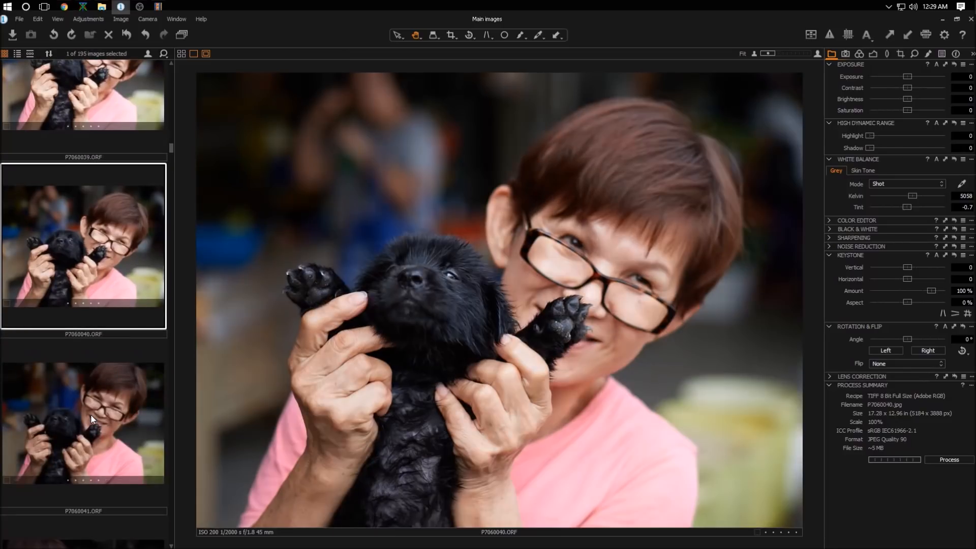
pyautogui.click(94, 416)
pyautogui.scroll(10, 97, 415)
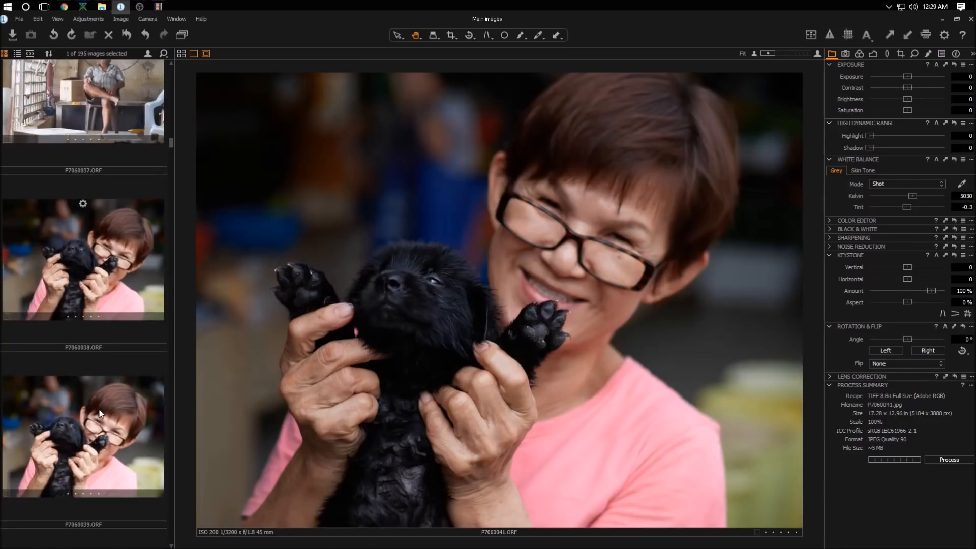
pyautogui.scroll(3, 102, 402)
pyautogui.click(121, 370)
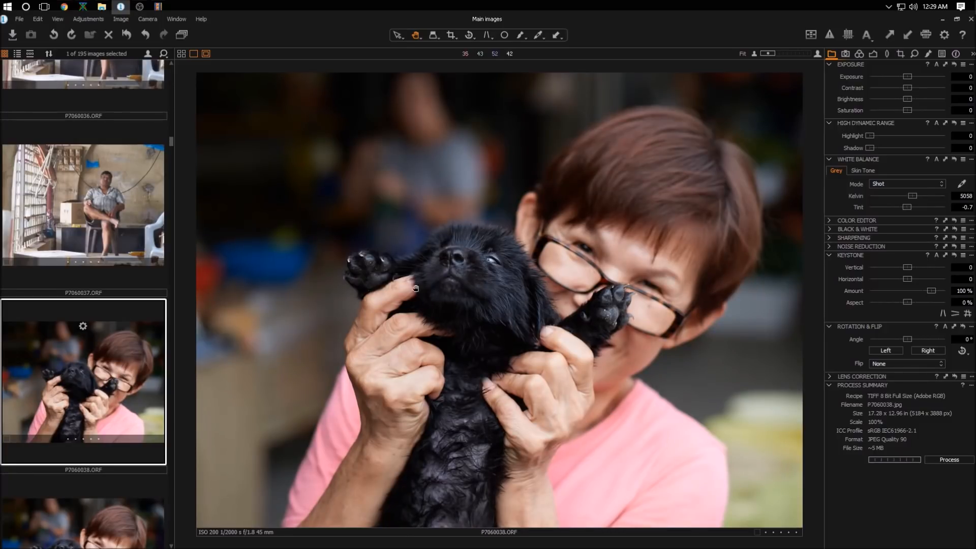
# Step: Crop P7060038 to about 16.20 × 10.80 in around the woman and puppy
pyautogui.click(452, 34)
pyautogui.click(500, 286)
pyautogui.moveTo(500, 286); pyautogui.dragTo(809, 517)
pyautogui.moveTo(629, 388); pyautogui.dragTo(648, 380)
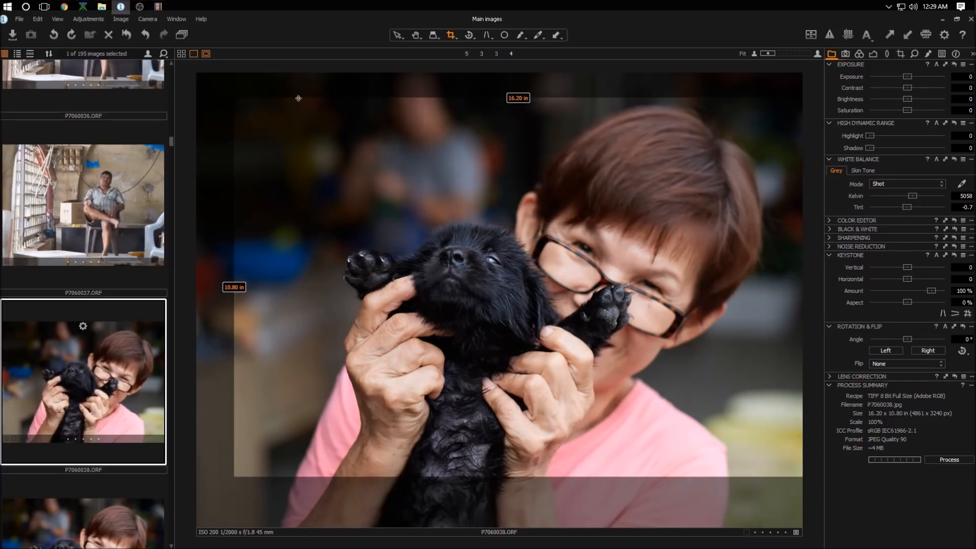
pyautogui.click(415, 35)
# Step: Set the white balance to 5700 Kelvin, Highlight to 100 and Shadow to about 21
pyautogui.click(964, 196)
pyautogui.write('5700')
pyautogui.press('Return')
pyautogui.moveTo(871, 149); pyautogui.dragTo(944, 136)
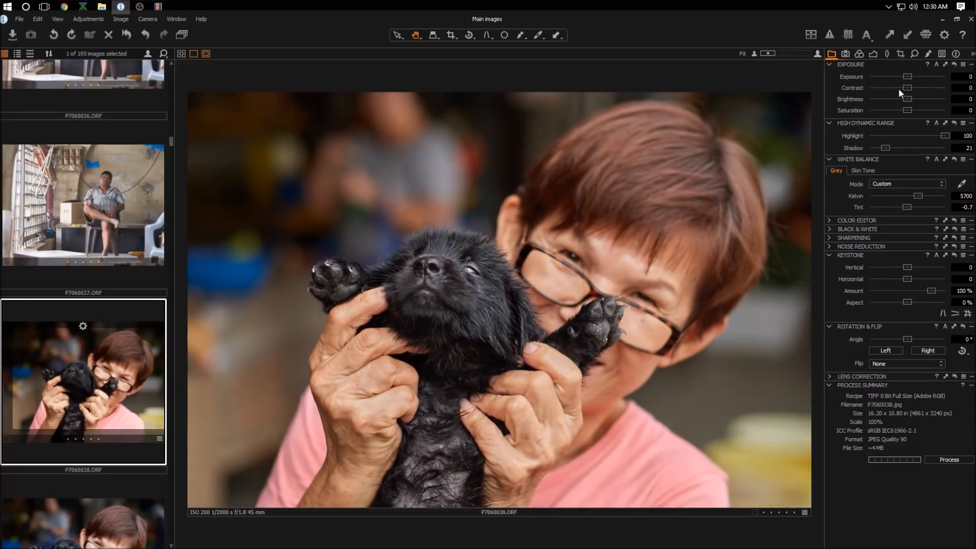
# Step: Set Contrast to about 15 and Brightness to about -11, then process the photo
pyautogui.moveTo(909, 85); pyautogui.dragTo(917, 82)
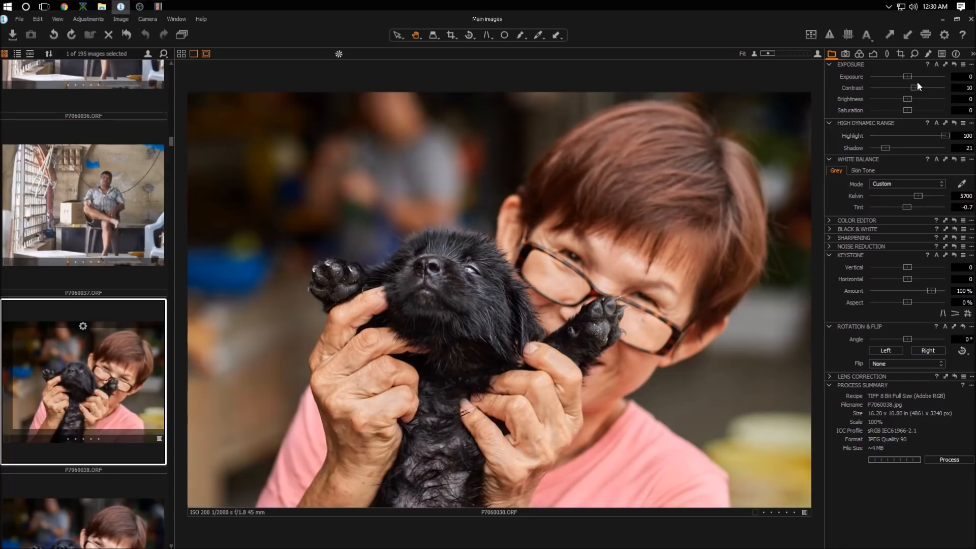
pyautogui.click(908, 99)
pyautogui.moveTo(908, 97); pyautogui.dragTo(902, 95)
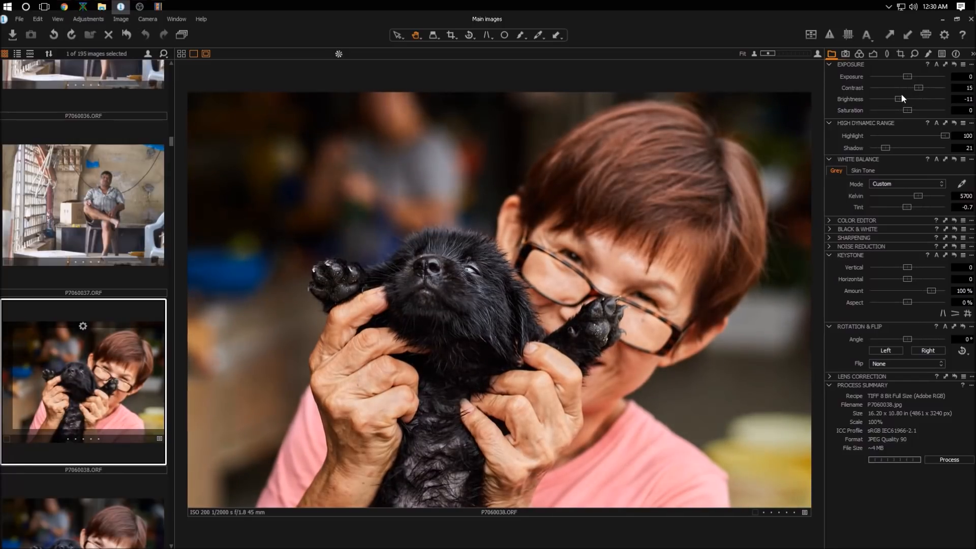
pyautogui.click(941, 459)
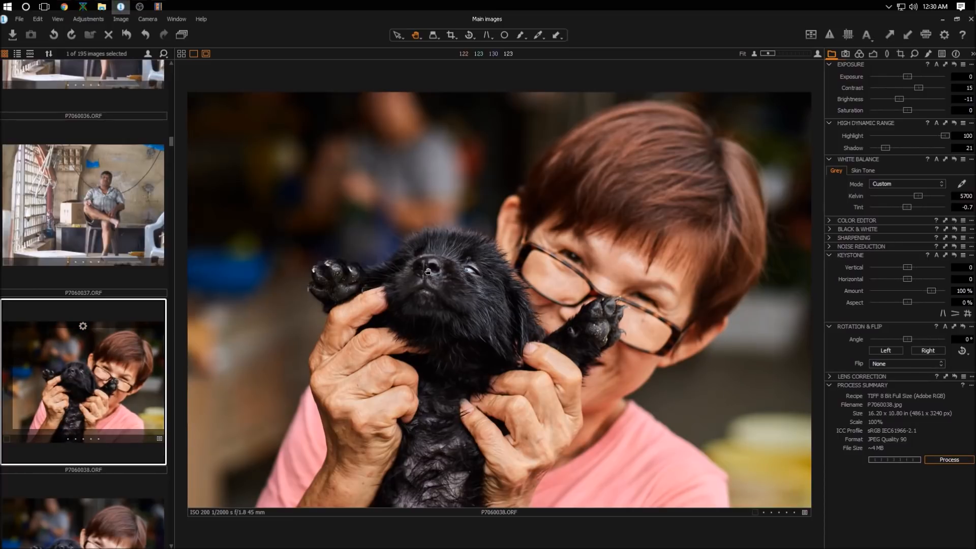
# Step: Zoom in to inspect the puppy's fur and eye detail at 100%
pyautogui.scroll(3, 498, 264)
pyautogui.scroll(2, 437, 338)
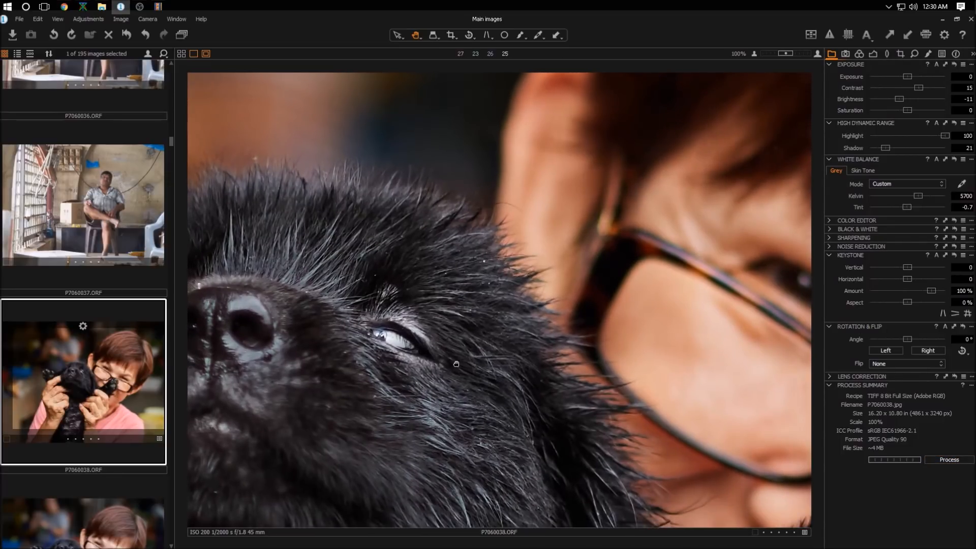
pyautogui.moveTo(456, 364); pyautogui.dragTo(468, 343)
pyautogui.scroll(-3, 468, 344)
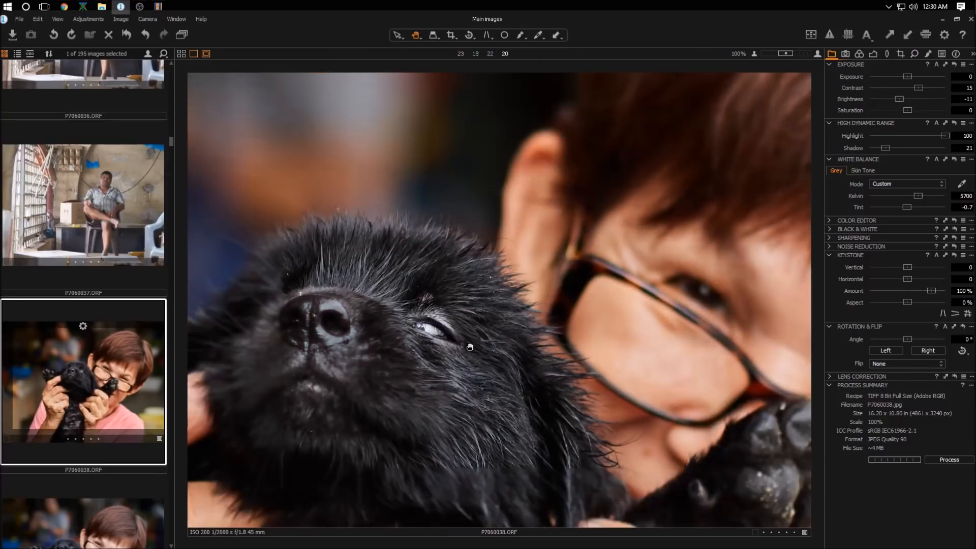
pyautogui.scroll(-1, 469, 347)
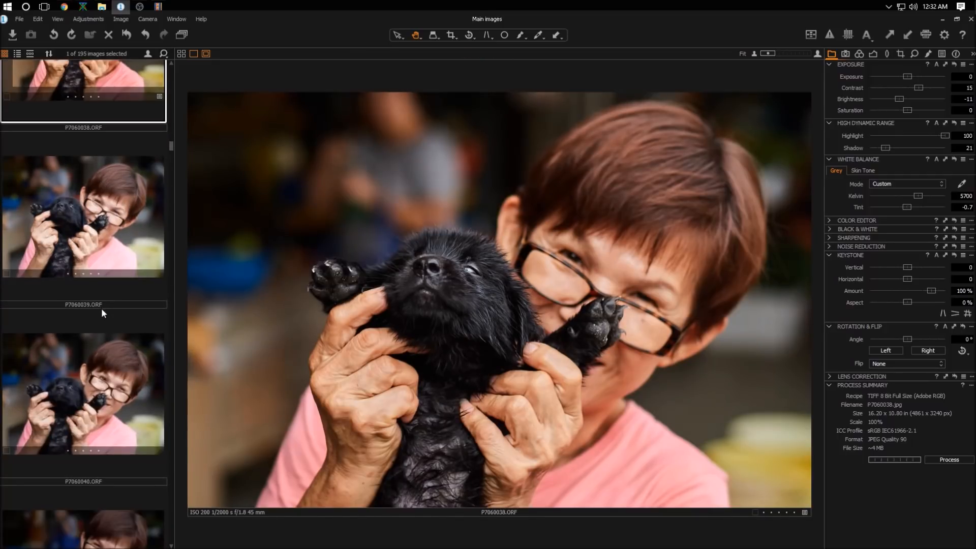
# Step: Browse down the filmstrip to the bearded man portraits and open P7060048
pyautogui.scroll(-5, 102, 308)
pyautogui.scroll(-3, 101, 312)
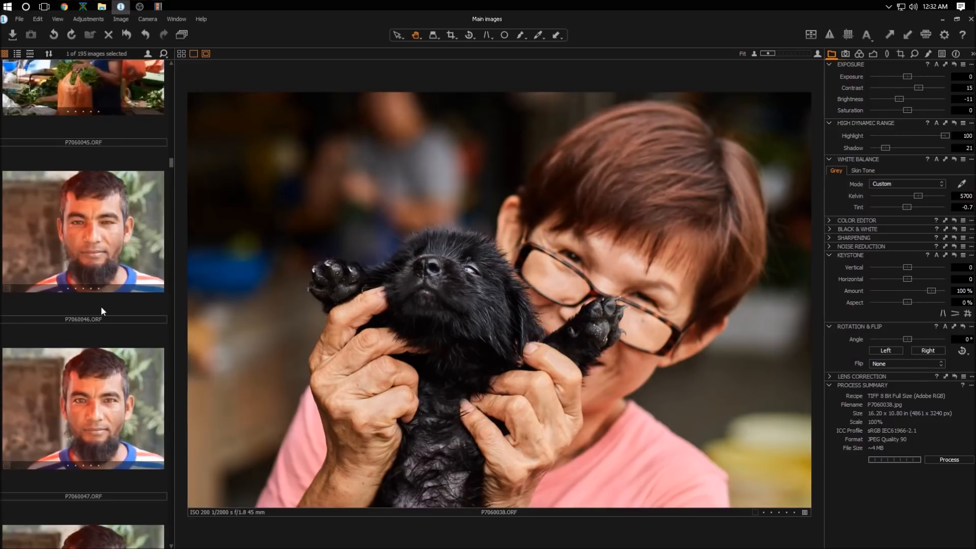
pyautogui.scroll(-1, 101, 308)
pyautogui.scroll(-1, 99, 306)
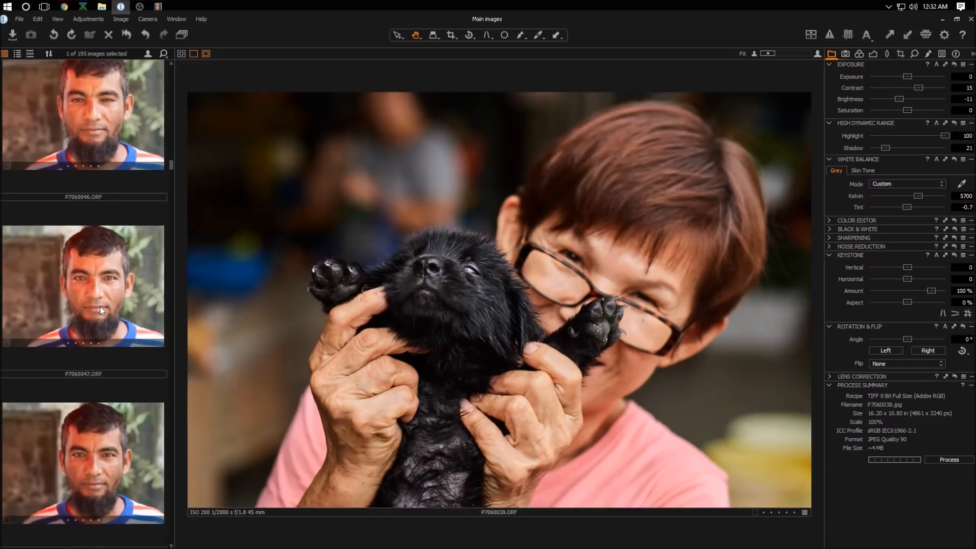
pyautogui.scroll(-1, 100, 306)
pyautogui.scroll(-2, 99, 307)
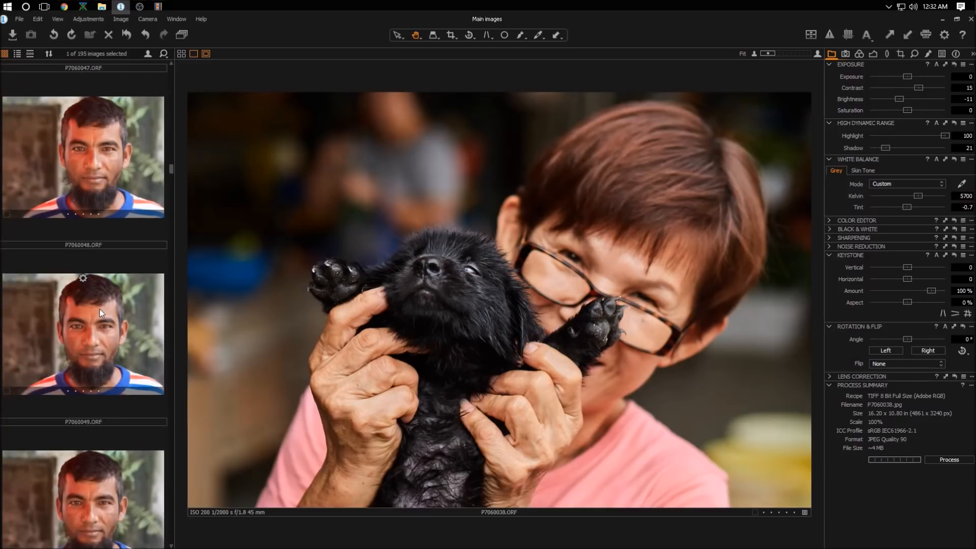
pyautogui.scroll(2, 98, 311)
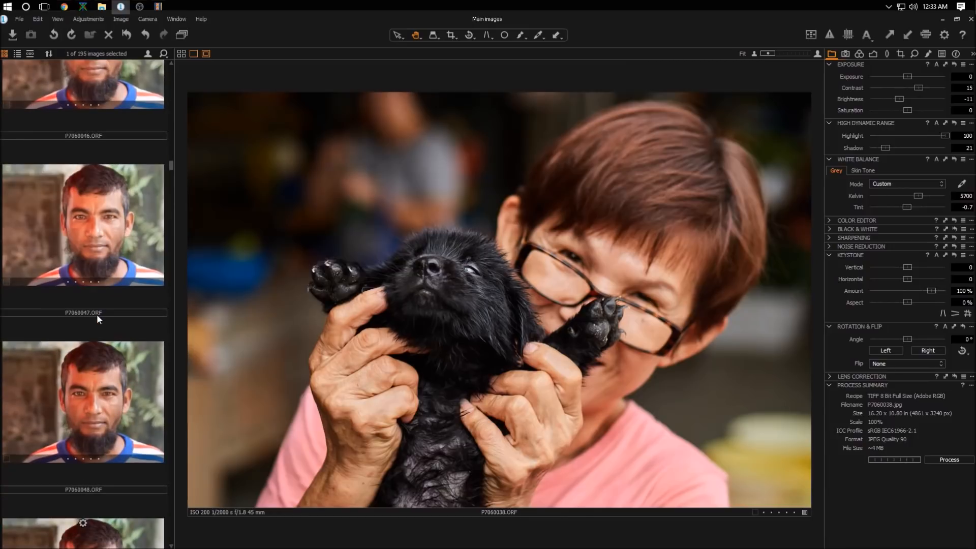
pyautogui.click(115, 382)
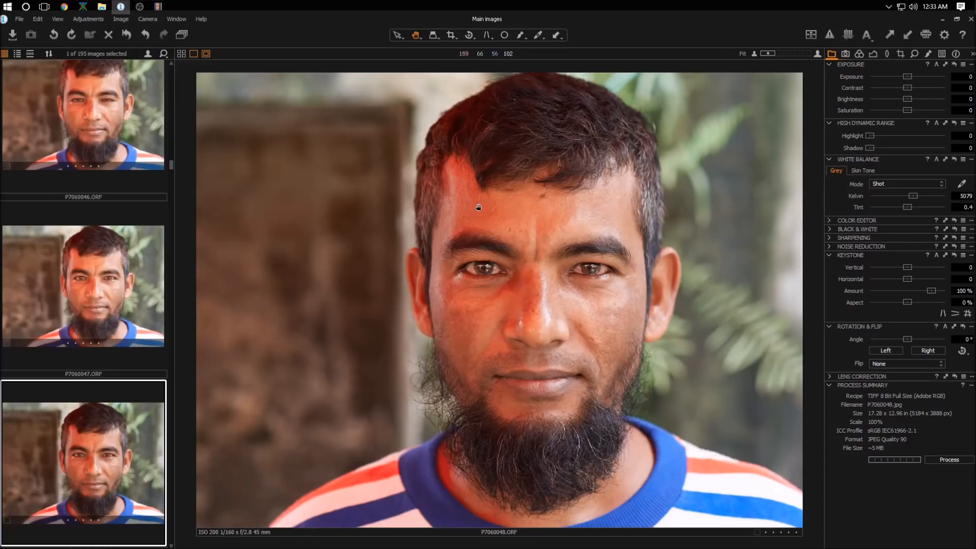
# Step: Enable Black & White conversion for the portrait
pyautogui.click(828, 229)
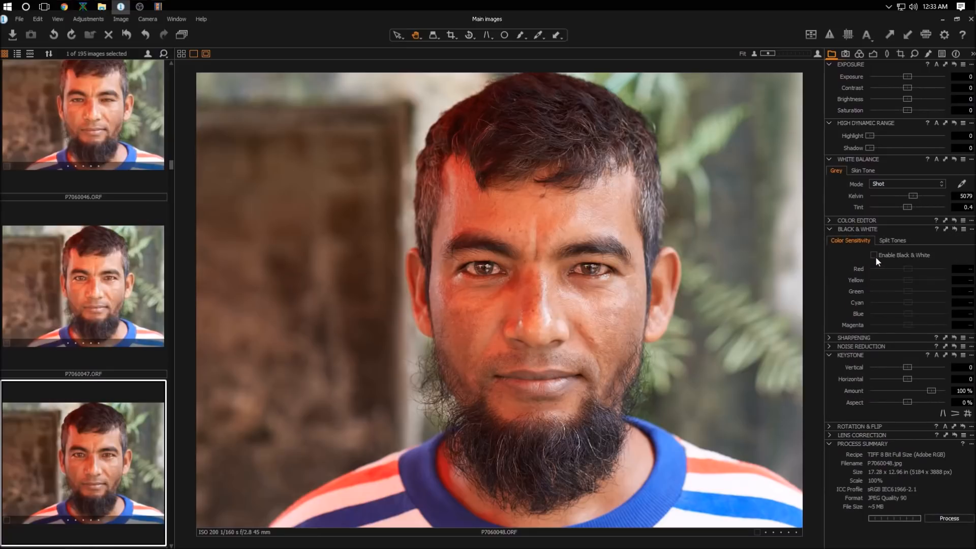
pyautogui.click(874, 255)
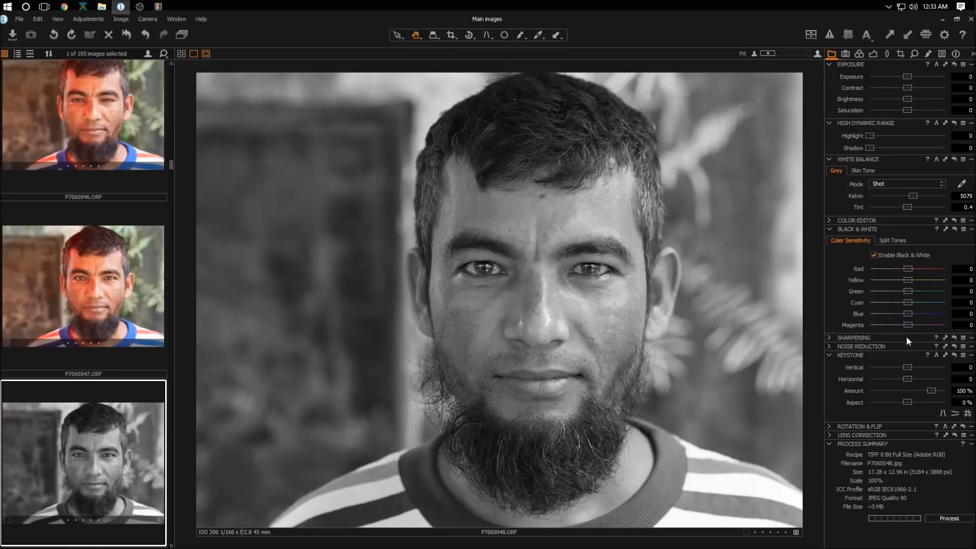
pyautogui.click(831, 229)
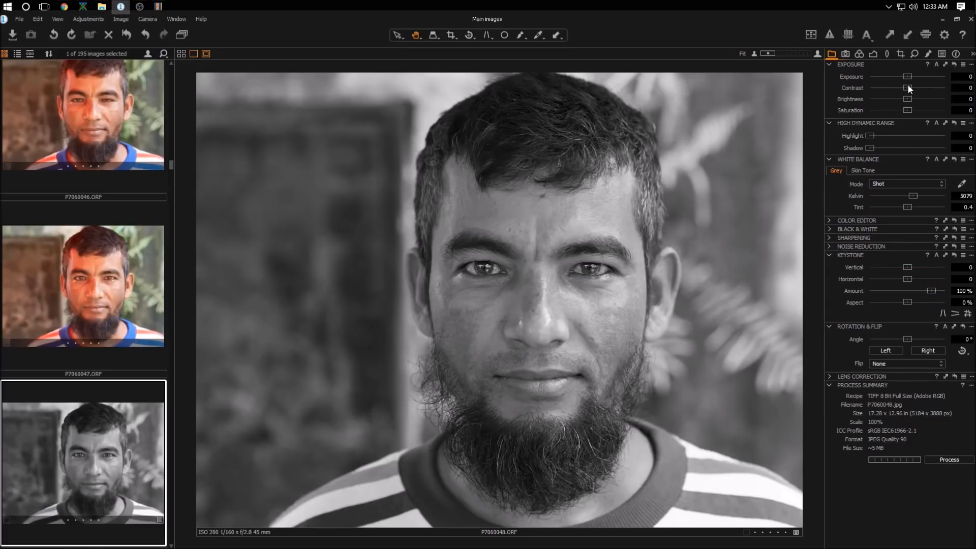
# Step: Set Contrast to about 39, Shadow to about 19 and Brightness to about -13
pyautogui.moveTo(909, 88); pyautogui.dragTo(934, 82)
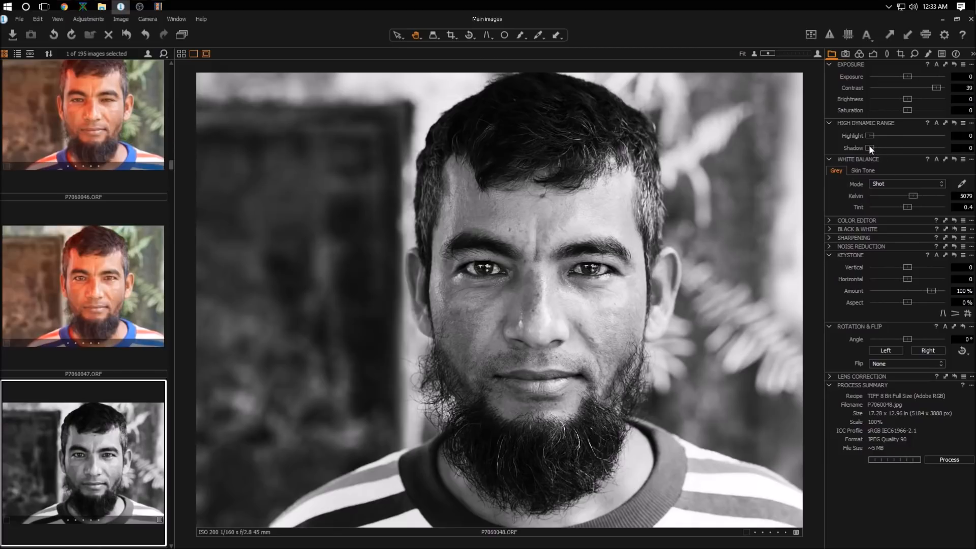
pyautogui.moveTo(870, 148); pyautogui.dragTo(883, 142)
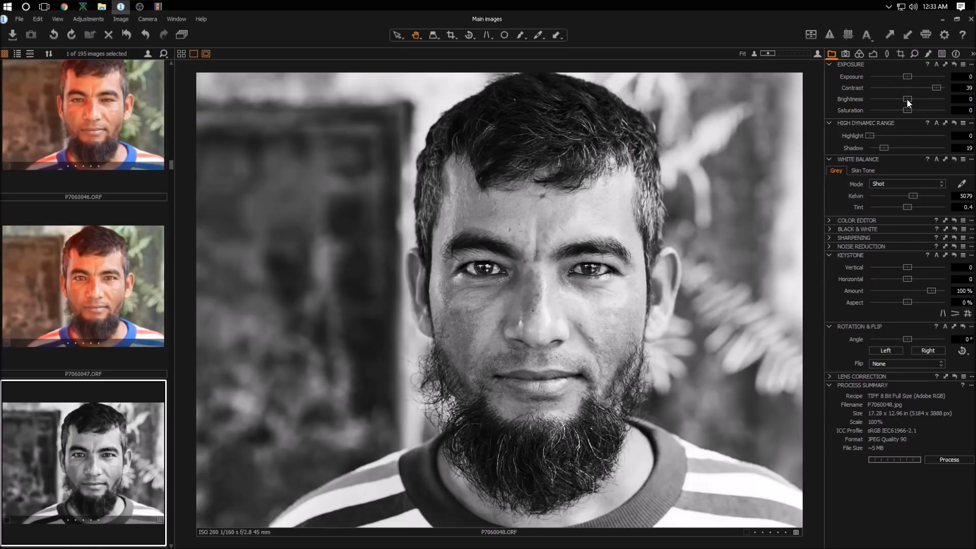
pyautogui.moveTo(908, 101); pyautogui.dragTo(899, 96)
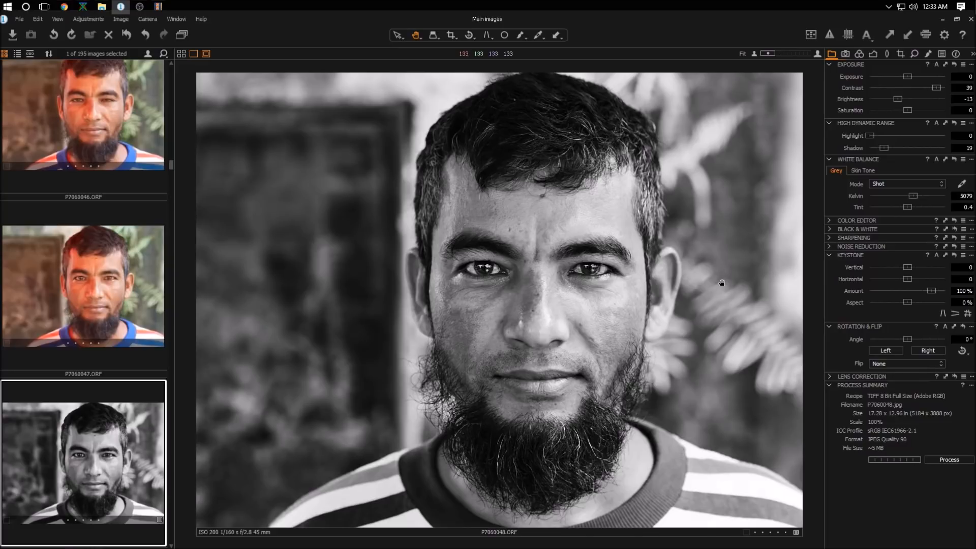
# Step: Crop the portrait to about 16.67 × 11.11 in and process the photo
pyautogui.click(453, 34)
pyautogui.moveTo(650, 346); pyautogui.dragTo(671, 397)
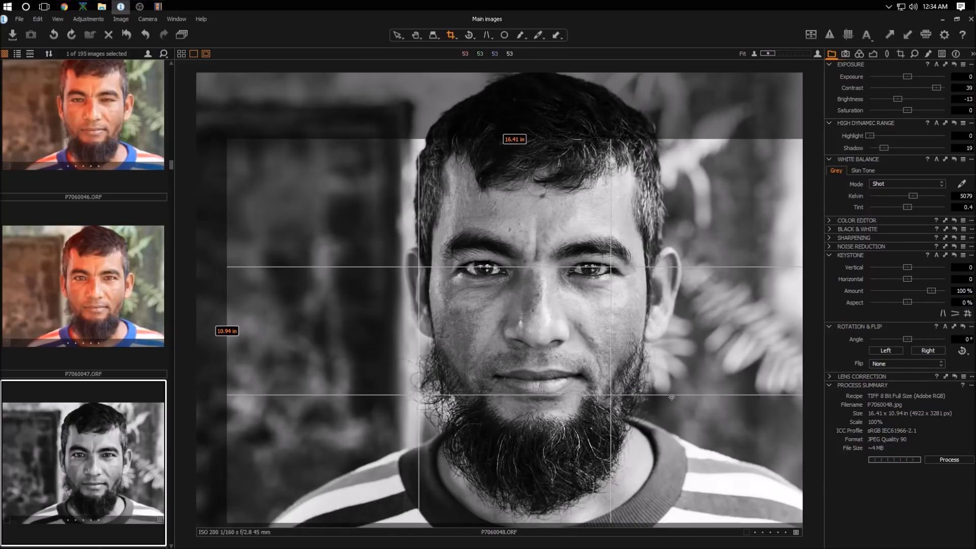
pyautogui.moveTo(227, 139)
pyautogui.mouseDown()
pyautogui.moveTo(218, 125)
pyautogui.moveTo(230, 135)
pyautogui.moveTo(207, 130)
pyautogui.moveTo(218, 130)
pyautogui.mouseUp()
pyautogui.moveTo(534, 241); pyautogui.dragTo(534, 242)
pyautogui.click(944, 460)
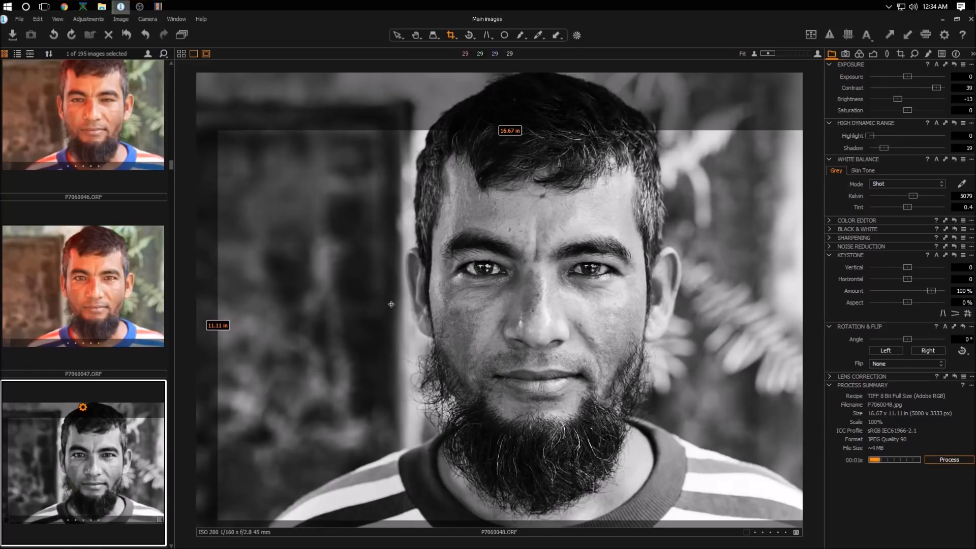
pyautogui.click(416, 35)
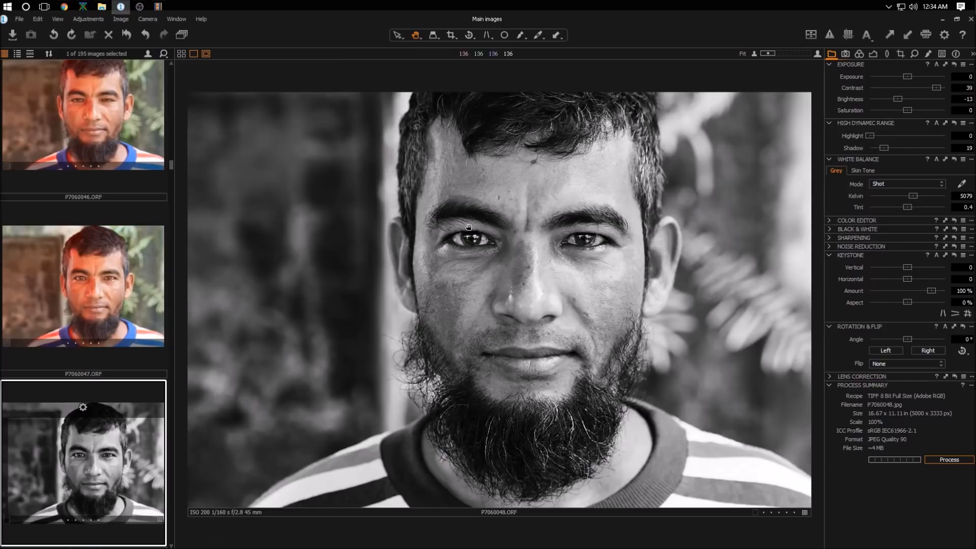
# Step: Zoom in to inspect the detail around the man's eyes
pyautogui.scroll(2, 524, 240)
pyautogui.moveTo(524, 240); pyautogui.dragTo(431, 282)
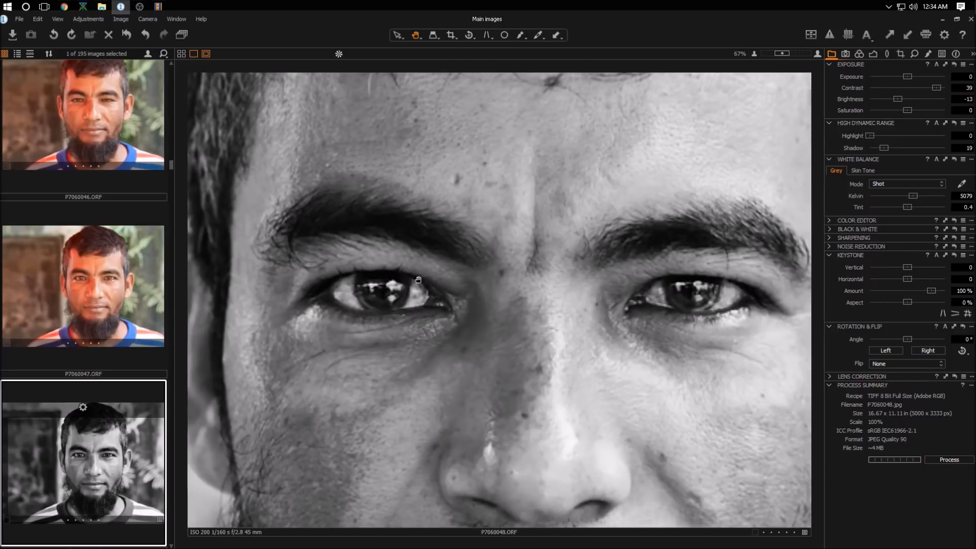
pyautogui.moveTo(634, 275); pyautogui.dragTo(577, 263)
pyautogui.scroll(-1, 610, 271)
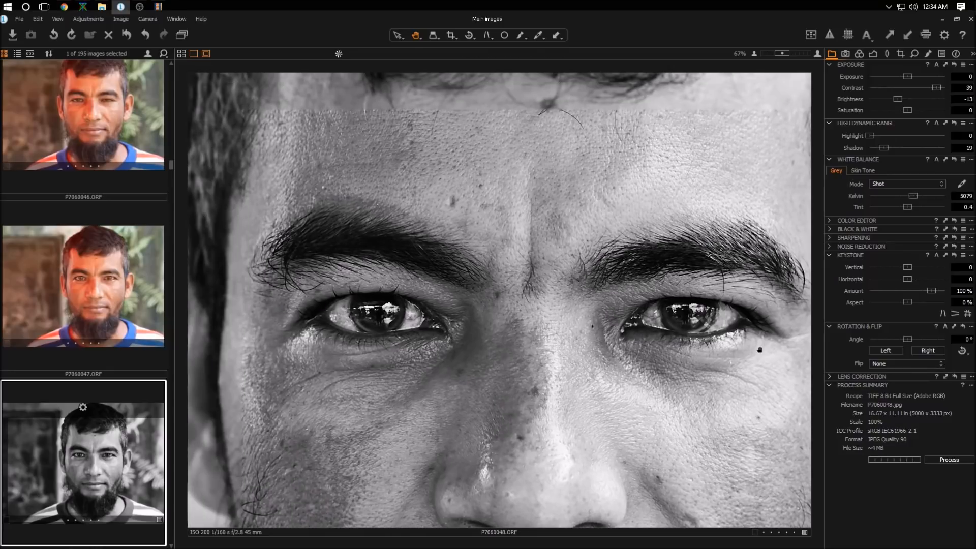
pyautogui.scroll(-1, 466, 355)
pyautogui.scroll(-1, 466, 353)
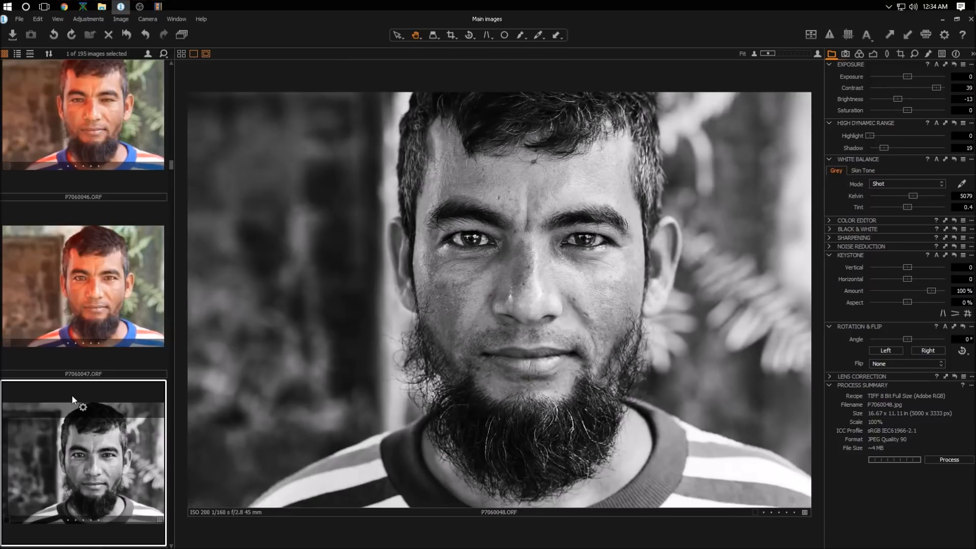
# Step: Browse to P7060053 and zoom in to inspect the man's face
pyautogui.scroll(-3, 72, 393)
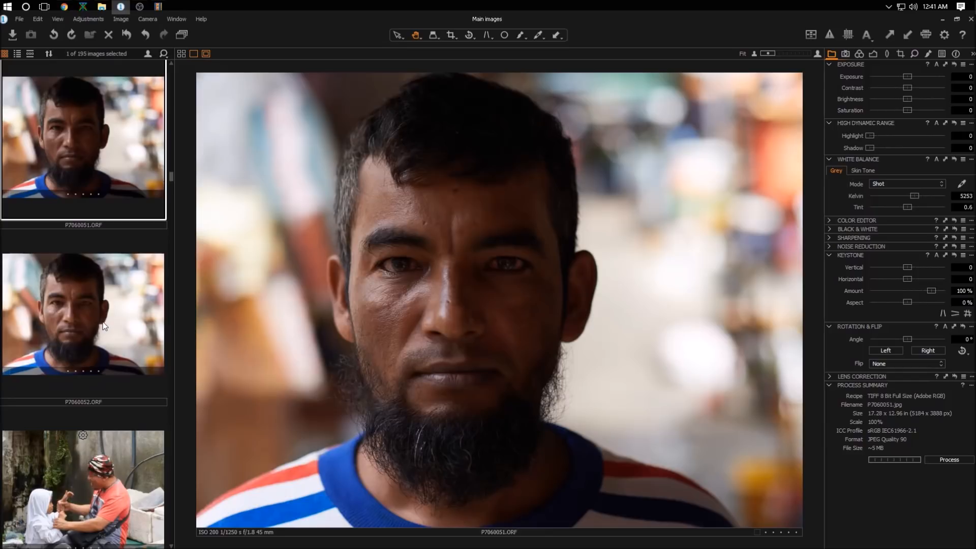
pyautogui.scroll(-3, 104, 318)
pyautogui.scroll(-3, 107, 316)
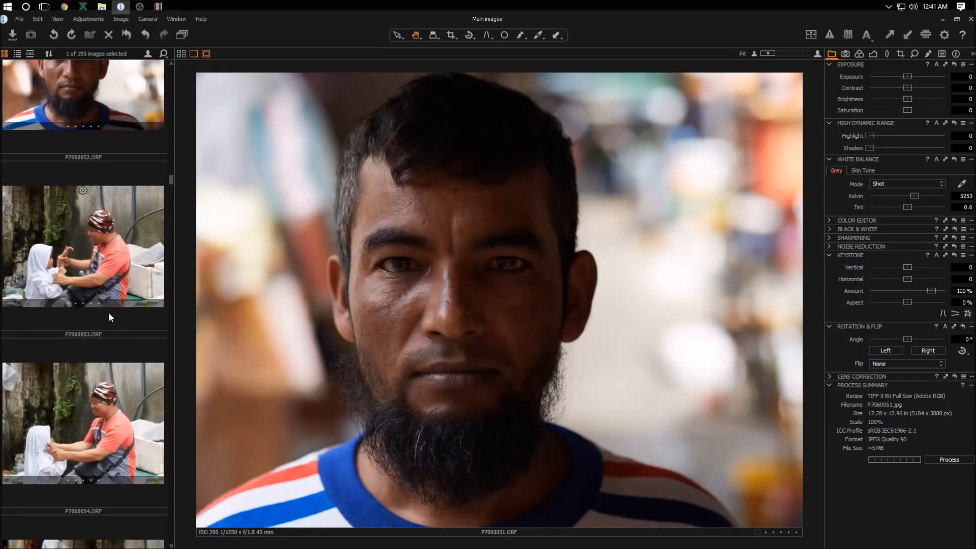
pyautogui.click(124, 275)
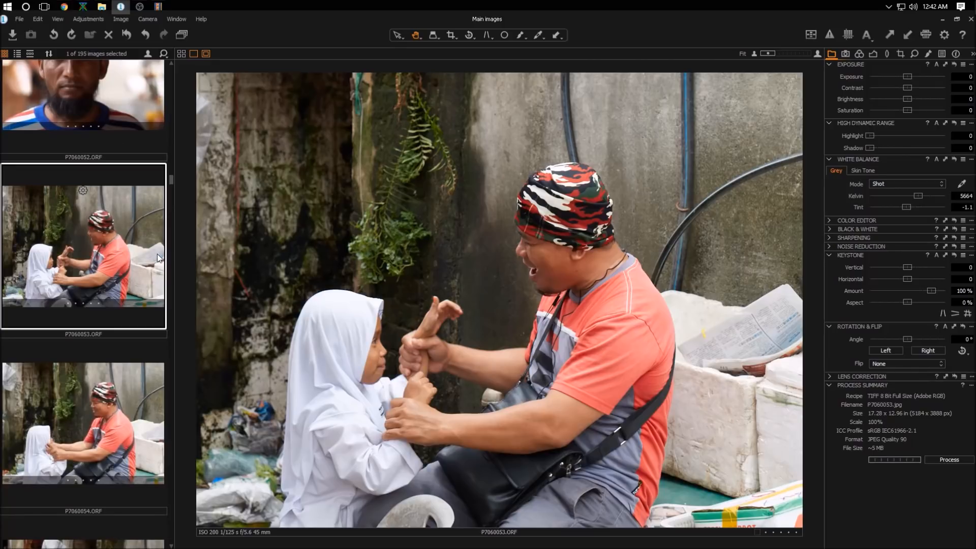
pyautogui.doubleClick(558, 259)
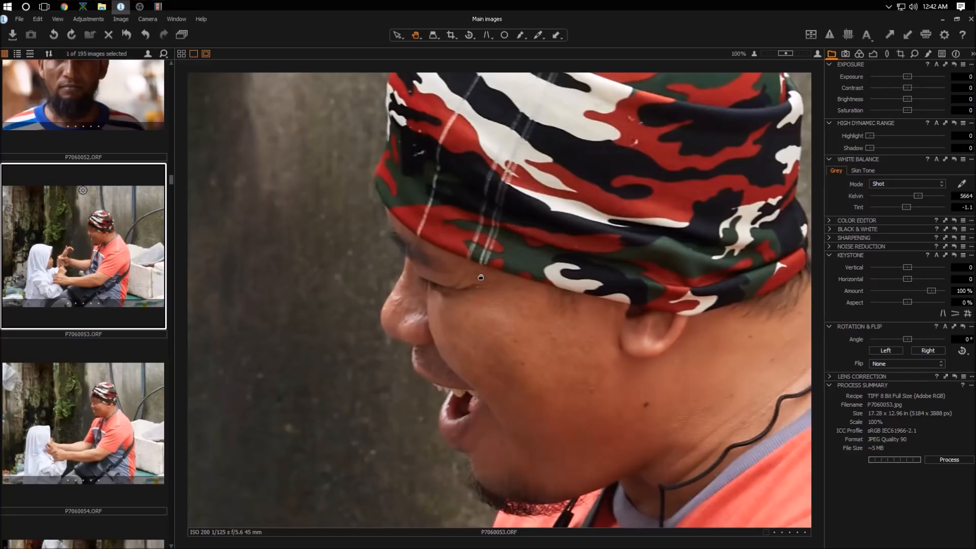
pyautogui.moveTo(481, 277); pyautogui.dragTo(480, 302)
pyautogui.doubleClick(478, 302)
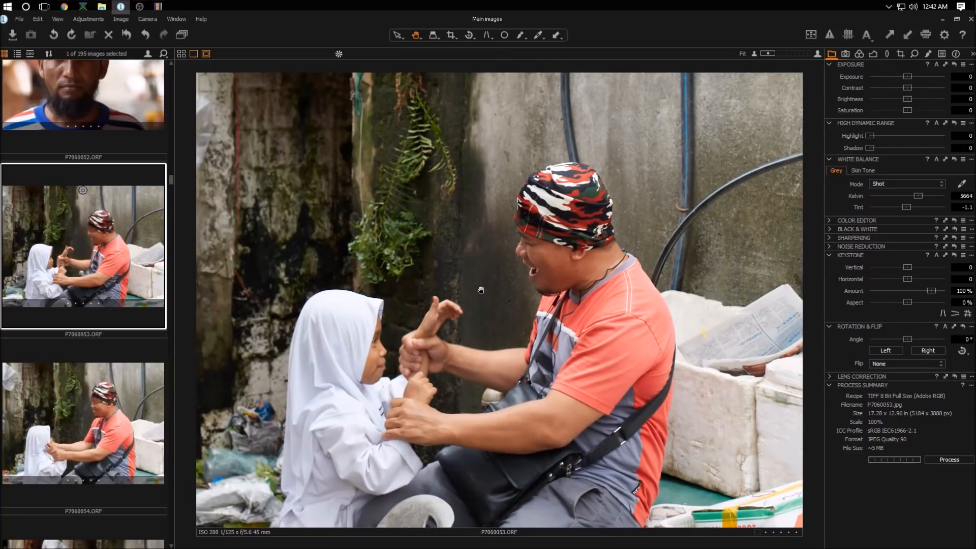
# Step: Crop the photo of the man and girl to about 16.10 × 10.73 in
pyautogui.click(451, 35)
pyautogui.moveTo(237, 138); pyautogui.dragTo(784, 502)
pyautogui.moveTo(708, 406); pyautogui.dragTo(698, 410)
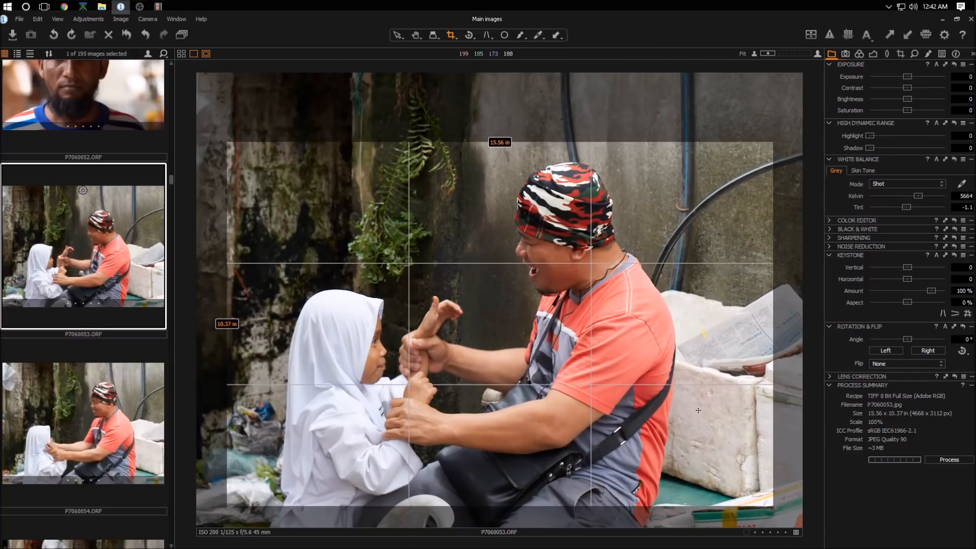
pyautogui.moveTo(773, 142); pyautogui.dragTo(761, 150)
pyautogui.moveTo(717, 184); pyautogui.dragTo(704, 173)
pyautogui.moveTo(746, 498); pyautogui.dragTo(761, 503)
pyautogui.moveTo(709, 424); pyautogui.dragTo(692, 422)
pyautogui.moveTo(745, 502); pyautogui.dragTo(757, 509)
pyautogui.moveTo(760, 124); pyautogui.dragTo(762, 118)
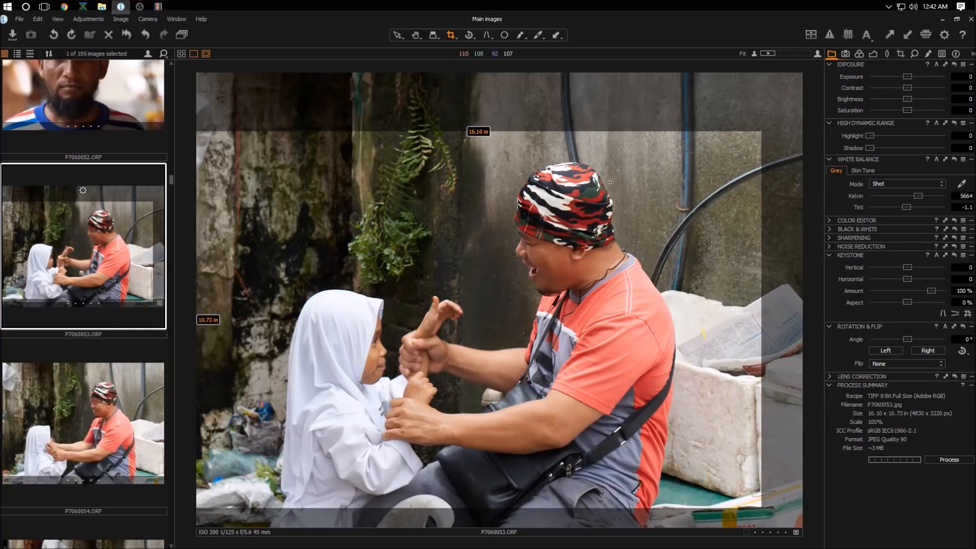
pyautogui.moveTo(593, 215); pyautogui.dragTo(592, 220)
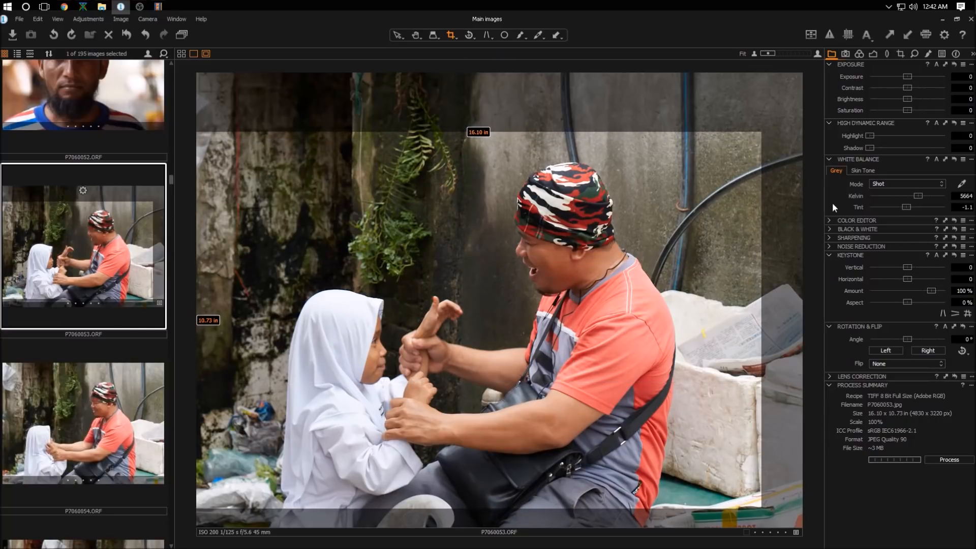
# Step: Raise Highlight to about 76 and Shadow to about 25, and set the white balance Kelvin to 6250
pyautogui.moveTo(870, 136); pyautogui.dragTo(889, 148)
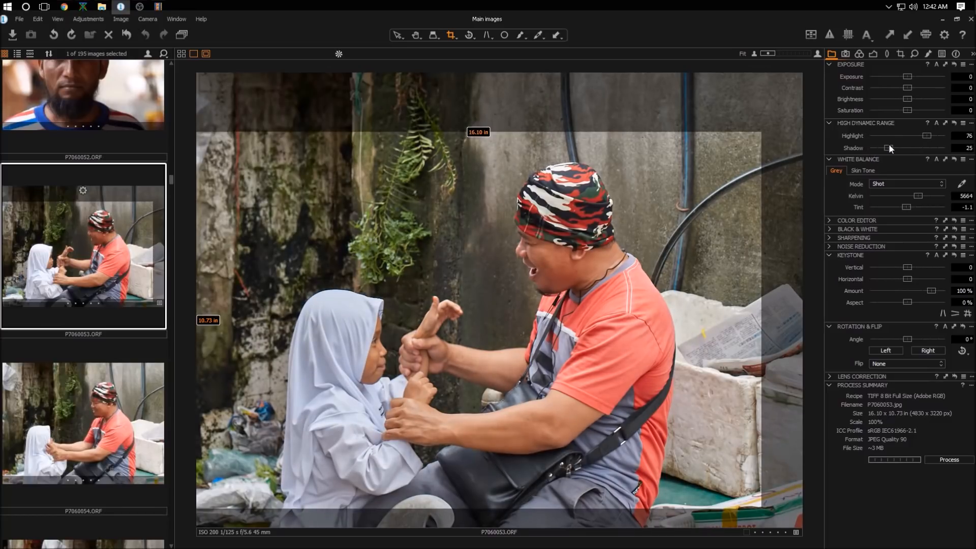
pyautogui.click(960, 196)
pyautogui.write('6250')
pyautogui.press('Return')
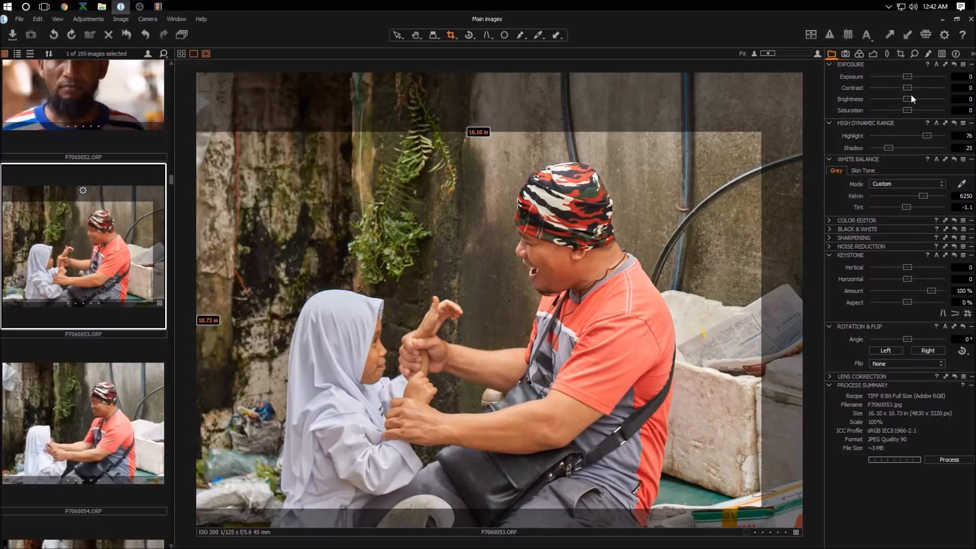
# Step: Set Contrast to about 17 and Brightness to about -9, and process the photo
pyautogui.moveTo(907, 91)
pyautogui.mouseDown()
pyautogui.moveTo(922, 87)
pyautogui.moveTo(901, 100)
pyautogui.mouseUp()
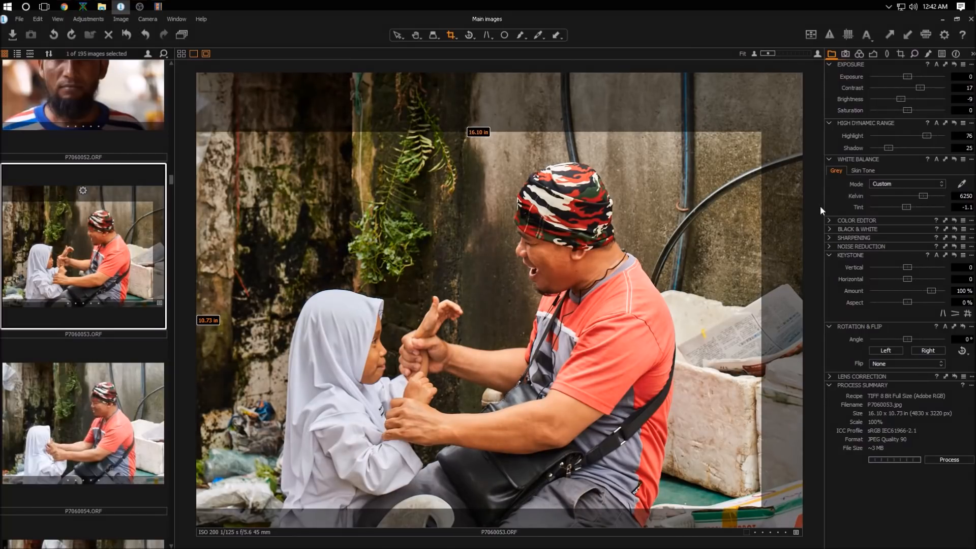
pyautogui.click(959, 460)
# Step: Browse through the thumbnails and open P7060109, the portrait of the man in the cap
pyautogui.click(415, 36)
pyautogui.scroll(-3, 87, 274)
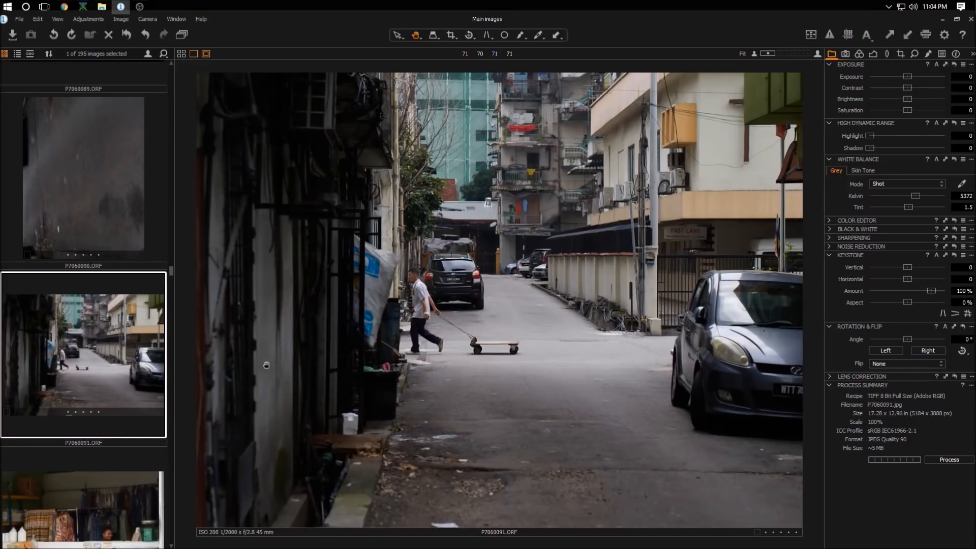
pyautogui.scroll(-5, 111, 329)
pyautogui.click(111, 295)
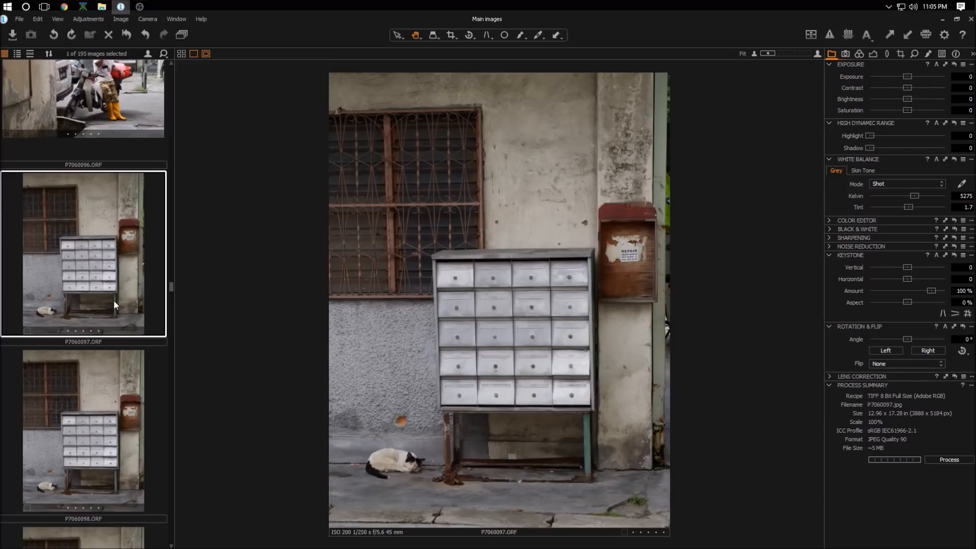
pyautogui.scroll(-3, 114, 300)
pyautogui.scroll(-8, 109, 308)
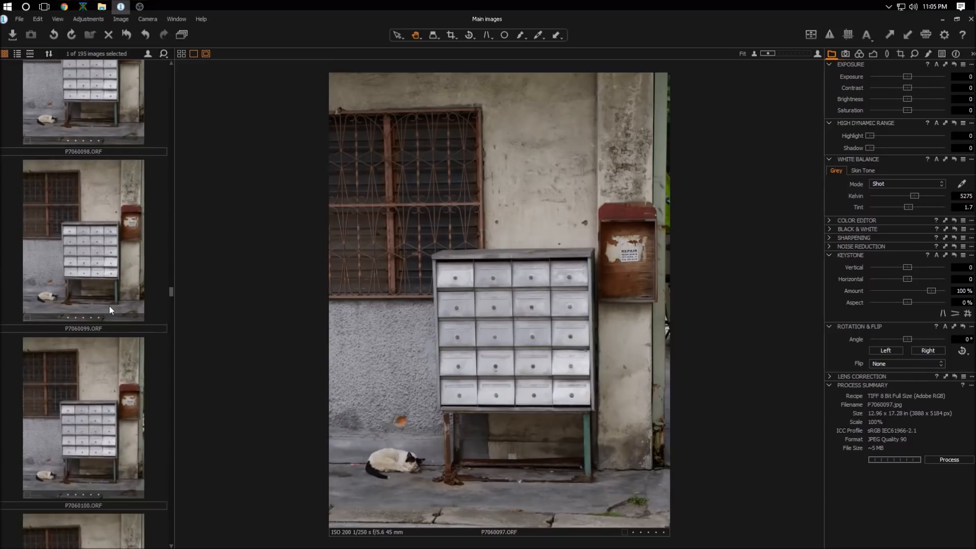
pyautogui.scroll(-4, 110, 310)
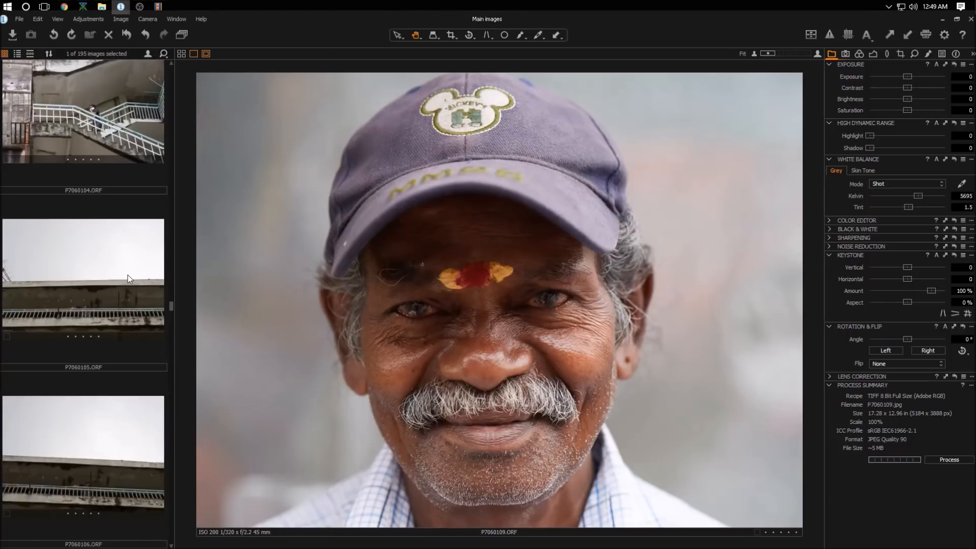
pyautogui.scroll(-2, 127, 276)
pyautogui.scroll(-1, 127, 277)
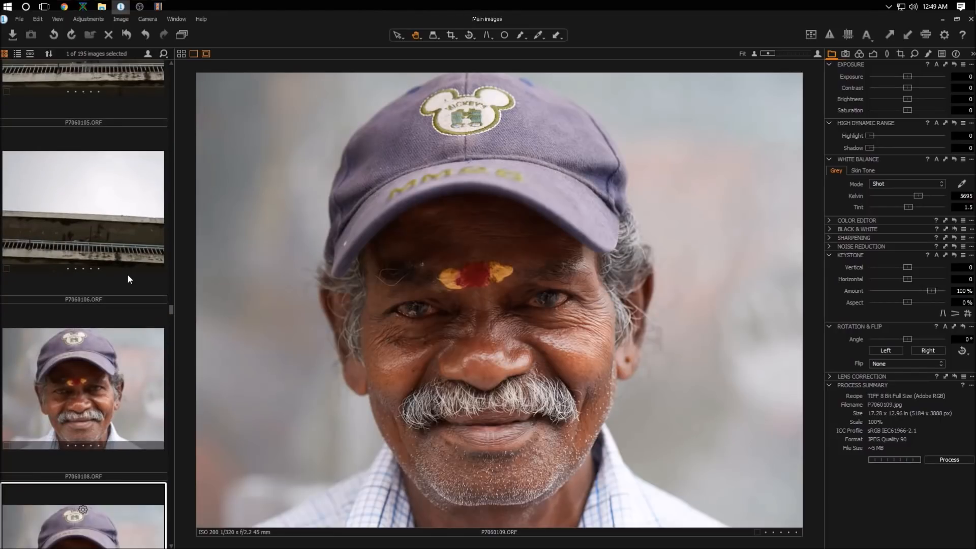
pyautogui.scroll(-1, 127, 272)
pyautogui.scroll(-1, 127, 272)
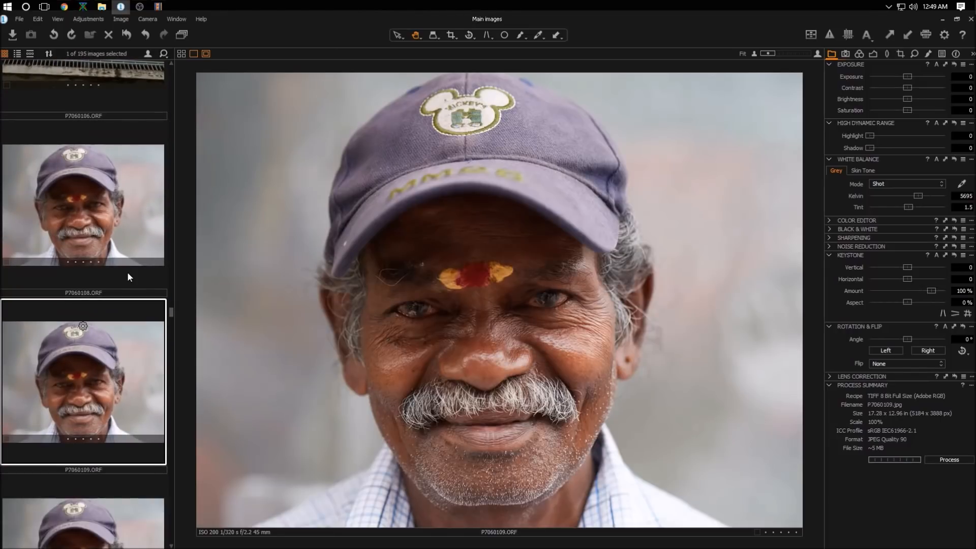
pyautogui.scroll(-1, 127, 272)
pyautogui.scroll(-1, 127, 265)
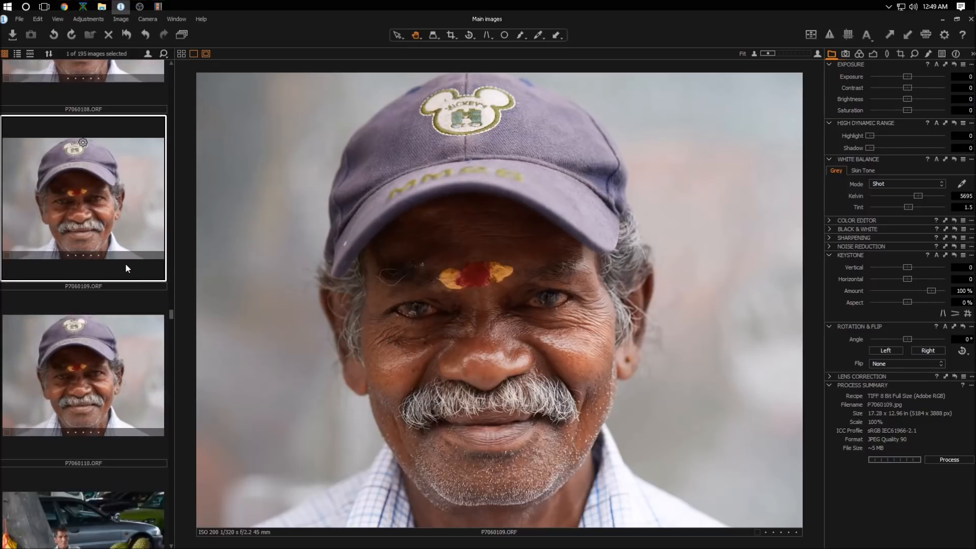
pyautogui.scroll(1, 125, 263)
pyautogui.scroll(3, 126, 263)
pyautogui.click(126, 327)
pyautogui.scroll(-2, 126, 327)
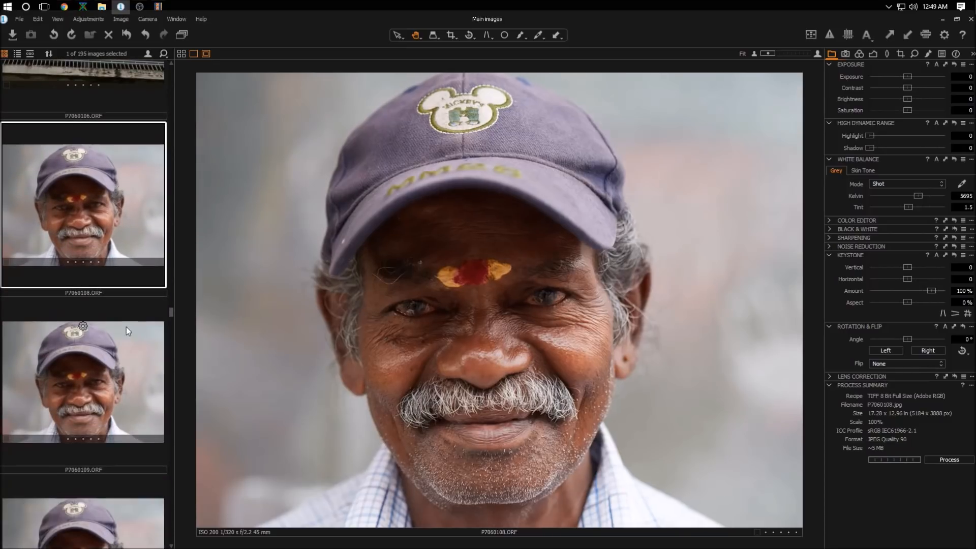
pyautogui.click(129, 383)
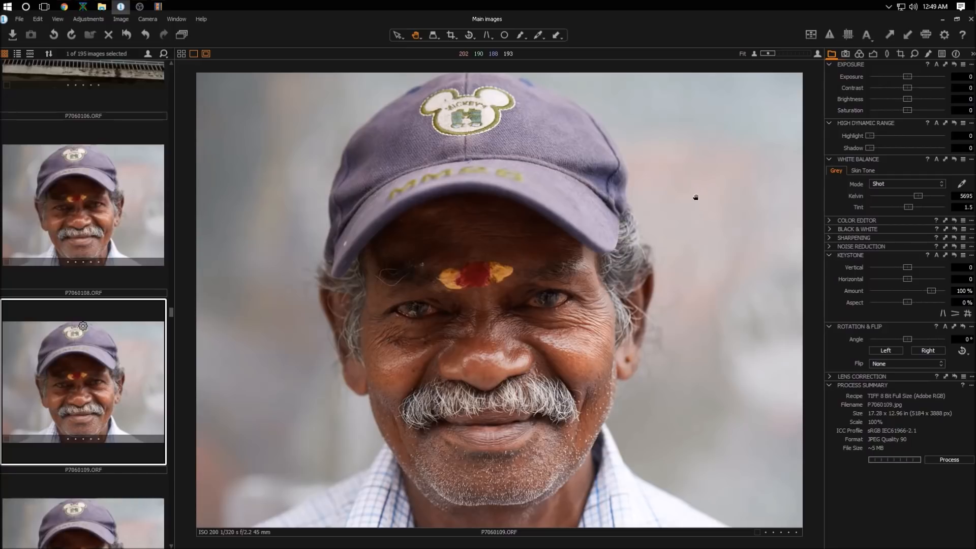
# Step: Crop the portrait to about 16.49 × 10.99 in
pyautogui.click(451, 35)
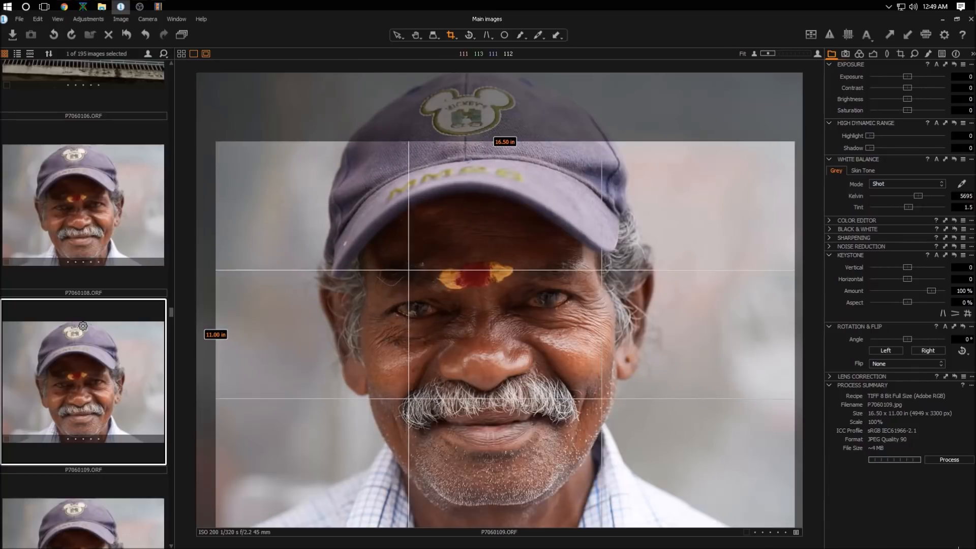
pyautogui.moveTo(663, 361); pyautogui.dragTo(640, 354)
pyautogui.moveTo(793, 138); pyautogui.dragTo(771, 144)
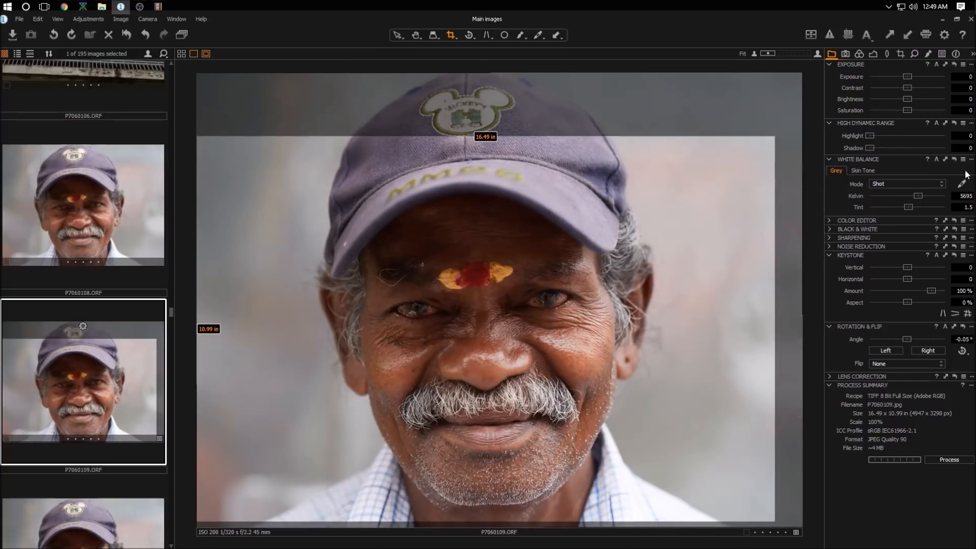
# Step: Raise Highlight to 100 and Shadow to about 36, and set the white balance Kelvin to 6250
pyautogui.moveTo(869, 137); pyautogui.dragTo(947, 136)
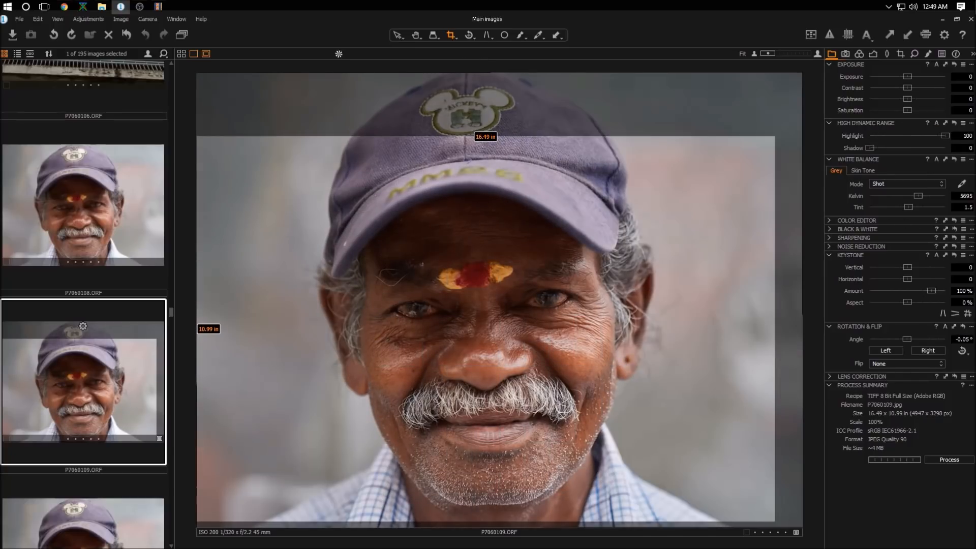
pyautogui.moveTo(871, 147); pyautogui.dragTo(895, 135)
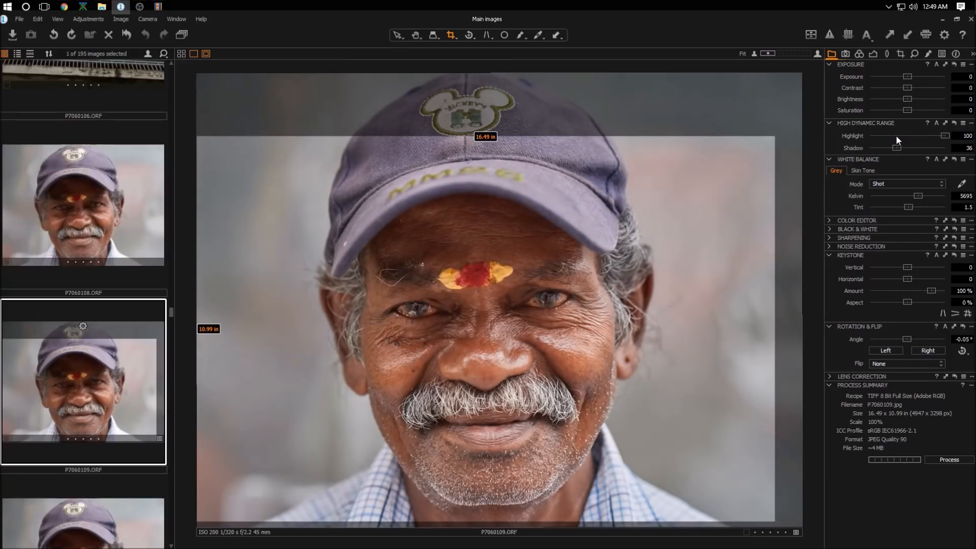
pyautogui.click(965, 196)
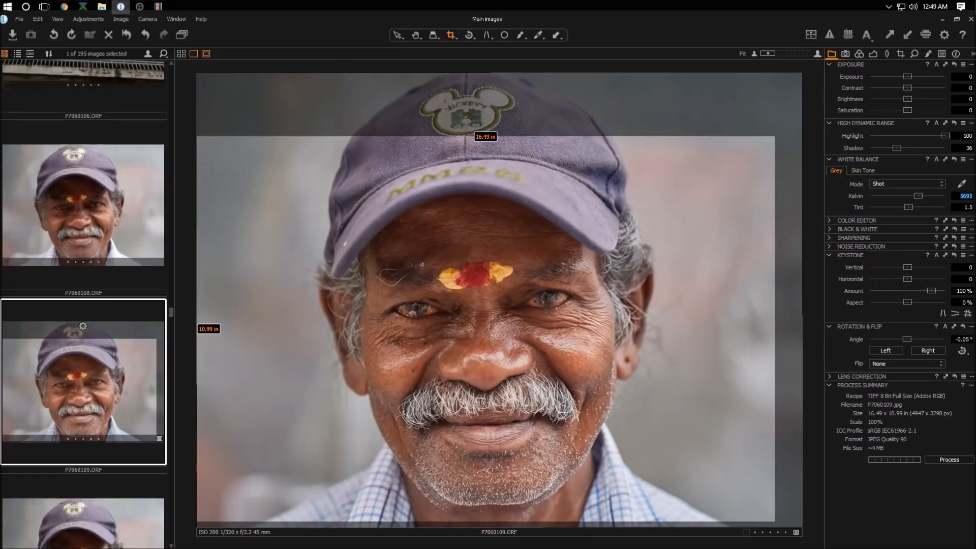
pyautogui.write('5850')
pyautogui.press('Return')
pyautogui.write('6250')
pyautogui.press('Return')
# Step: Set Contrast to about 8 and Brightness to about -7, and process the photo
pyautogui.moveTo(909, 87); pyautogui.dragTo(901, 97)
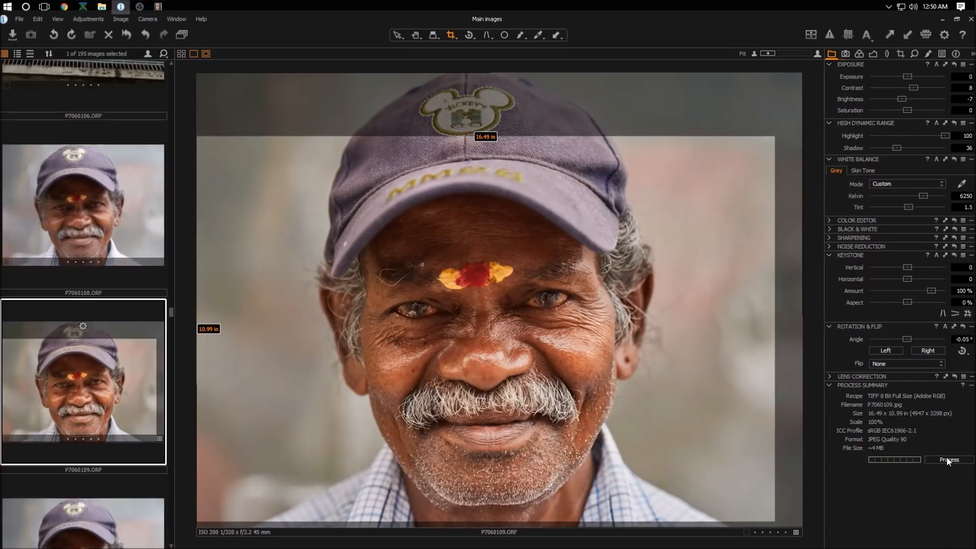
pyautogui.click(416, 35)
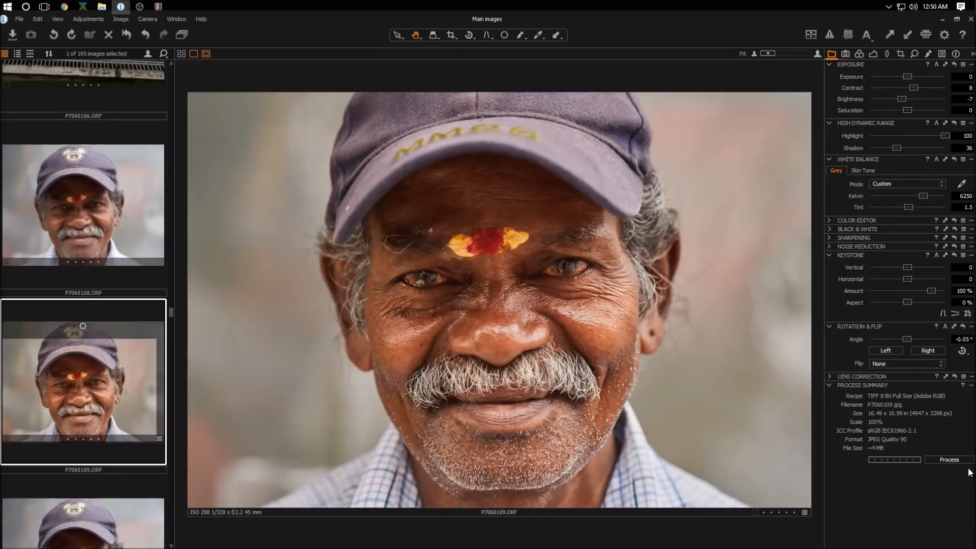
pyautogui.click(952, 463)
# Step: Zoom in and pan to inspect the man's eyes and skin texture
pyautogui.scroll(2, 462, 274)
pyautogui.moveTo(407, 302); pyautogui.dragTo(427, 315)
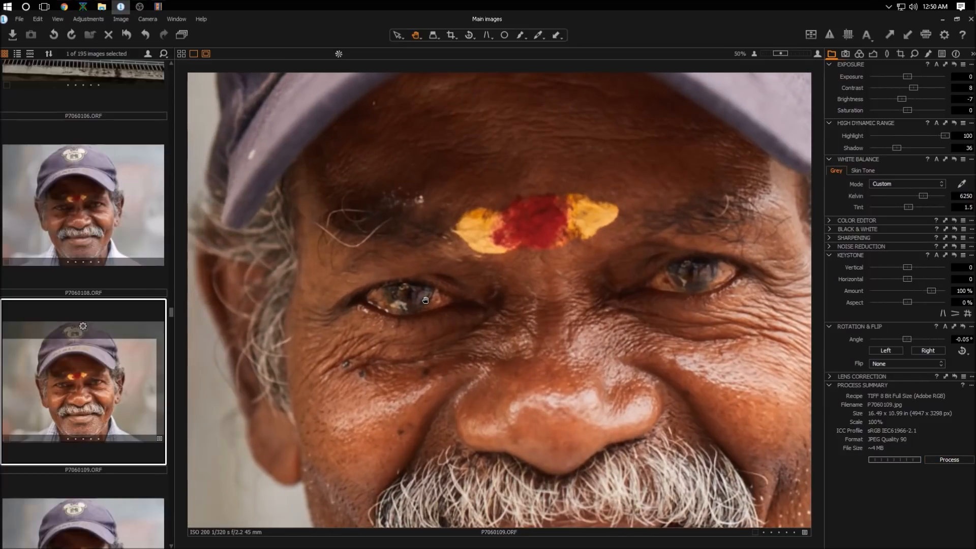
pyautogui.scroll(1, 425, 299)
pyautogui.moveTo(426, 275); pyautogui.dragTo(395, 272)
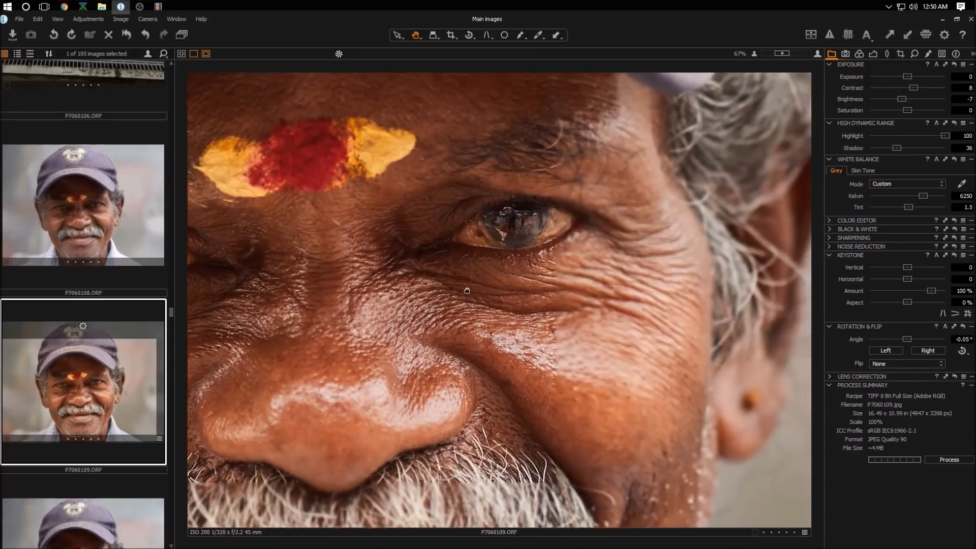
pyautogui.moveTo(479, 264); pyautogui.dragTo(417, 321)
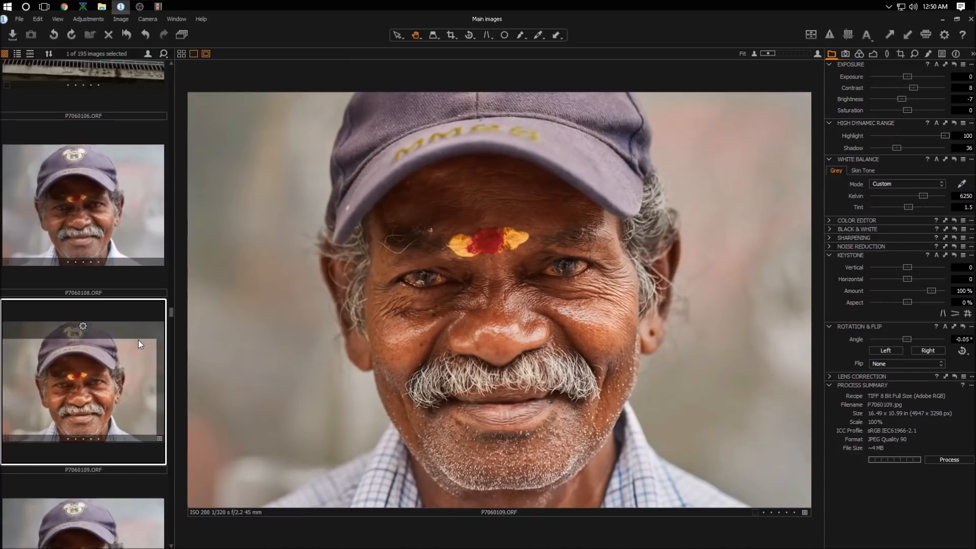
# Step: Browse through the shop photos and open P7060136
pyautogui.scroll(-5, 139, 340)
pyautogui.scroll(-5, 146, 296)
pyautogui.scroll(-4, 146, 288)
pyautogui.click(108, 293)
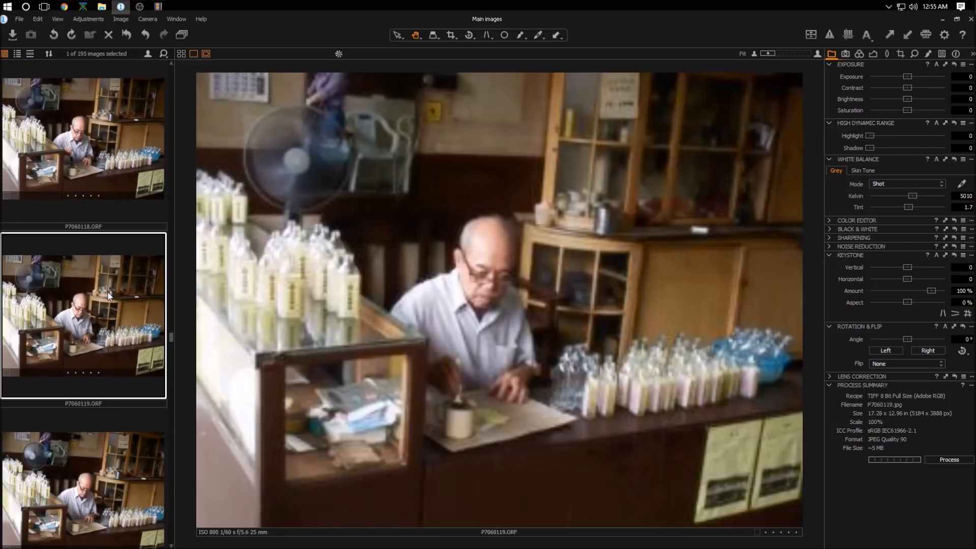
pyautogui.click(108, 456)
pyautogui.scroll(-2, 113, 435)
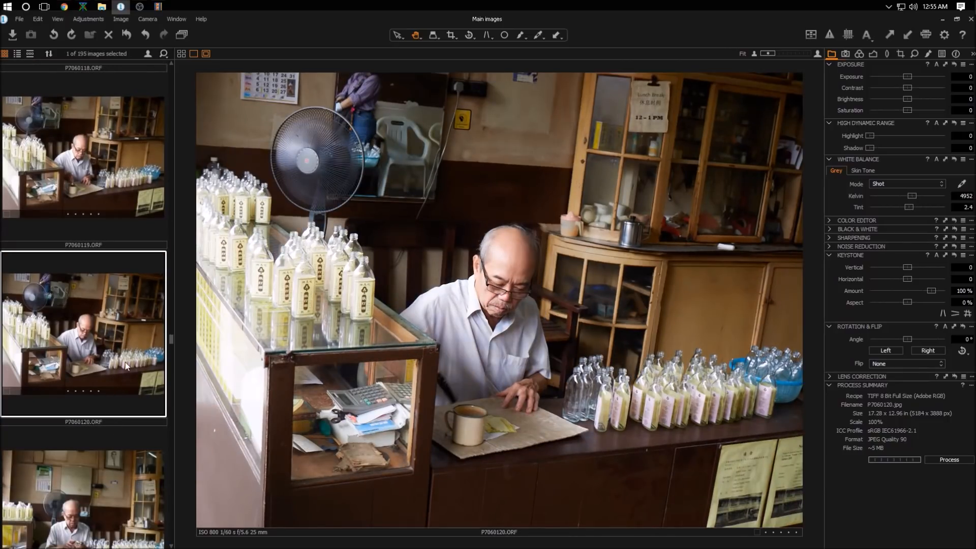
pyautogui.scroll(-2, 124, 351)
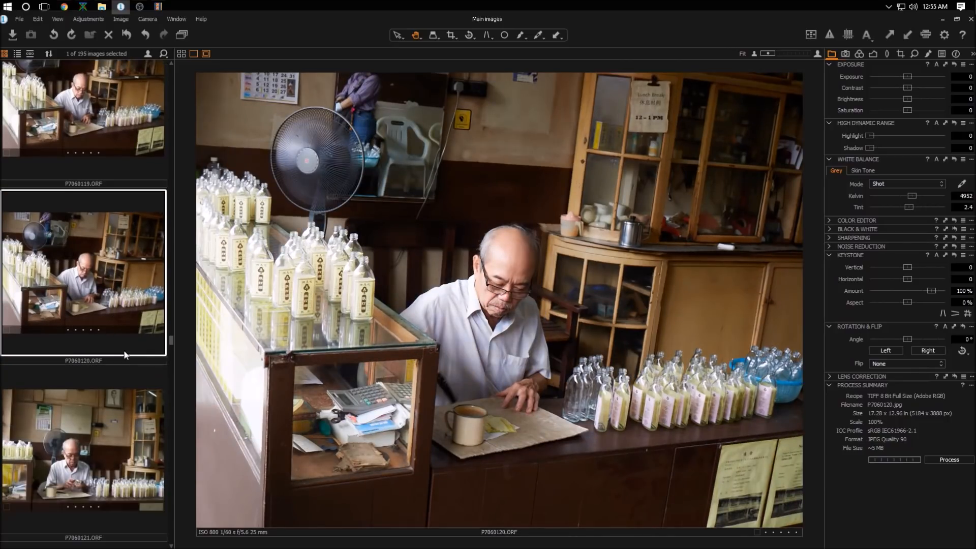
pyautogui.click(102, 368)
pyautogui.scroll(-2, 104, 372)
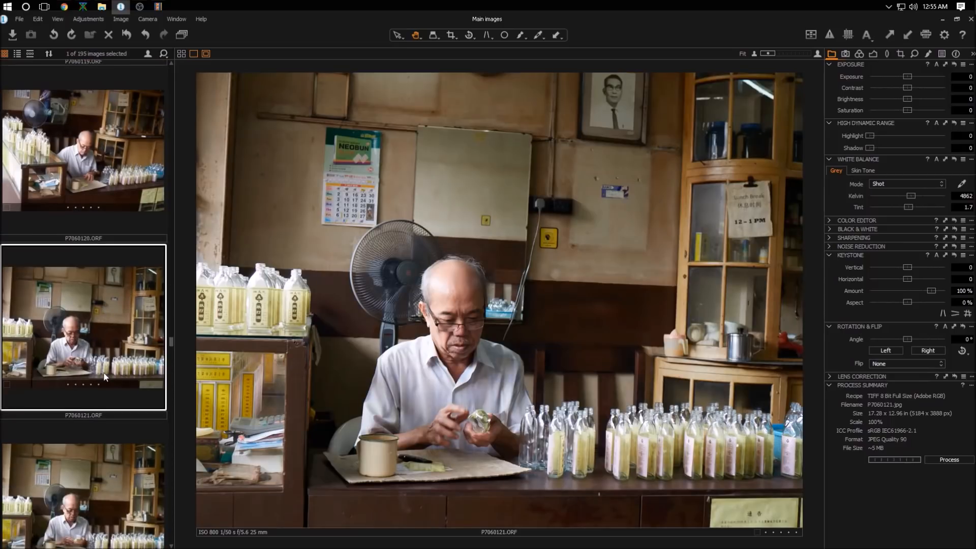
pyautogui.click(129, 455)
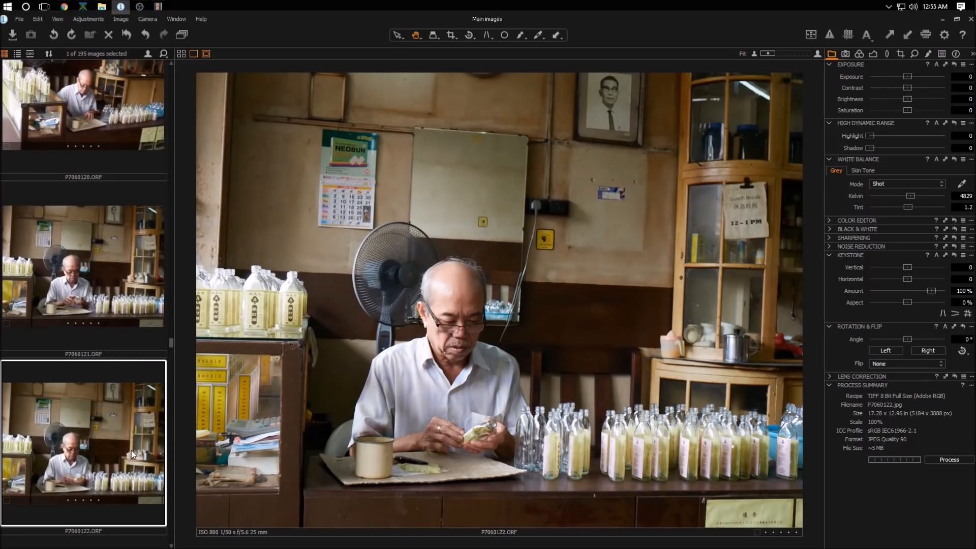
pyautogui.scroll(-1, 132, 433)
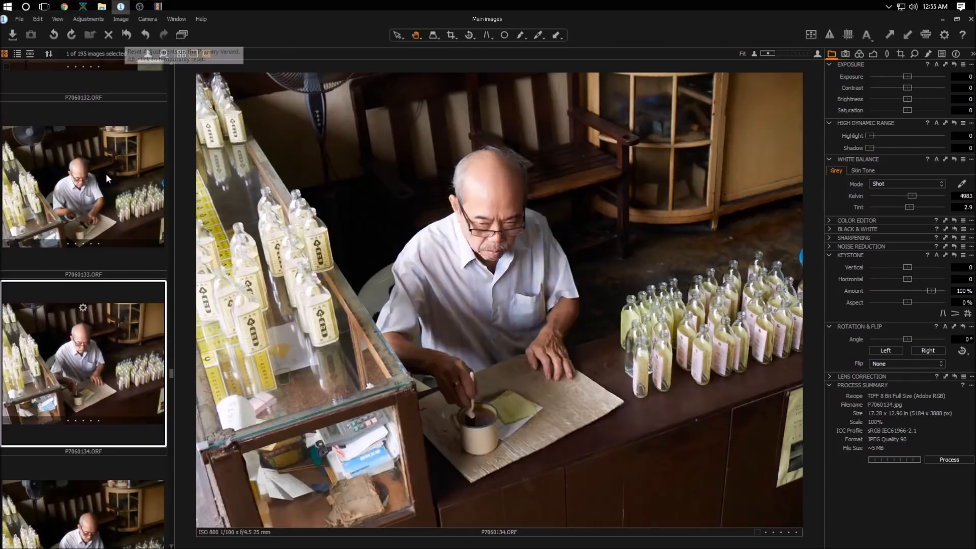
pyautogui.click(105, 178)
pyautogui.scroll(5, 99, 228)
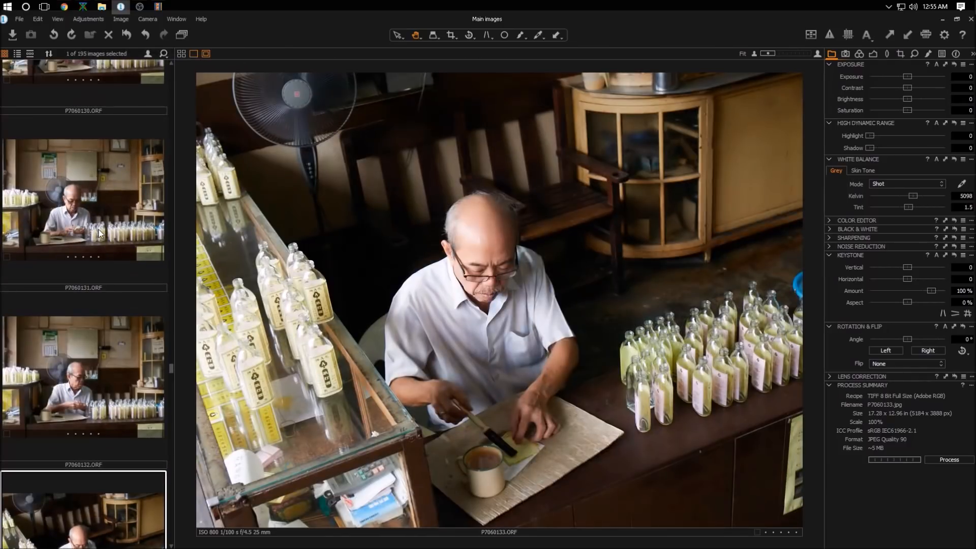
pyautogui.scroll(-7, 98, 231)
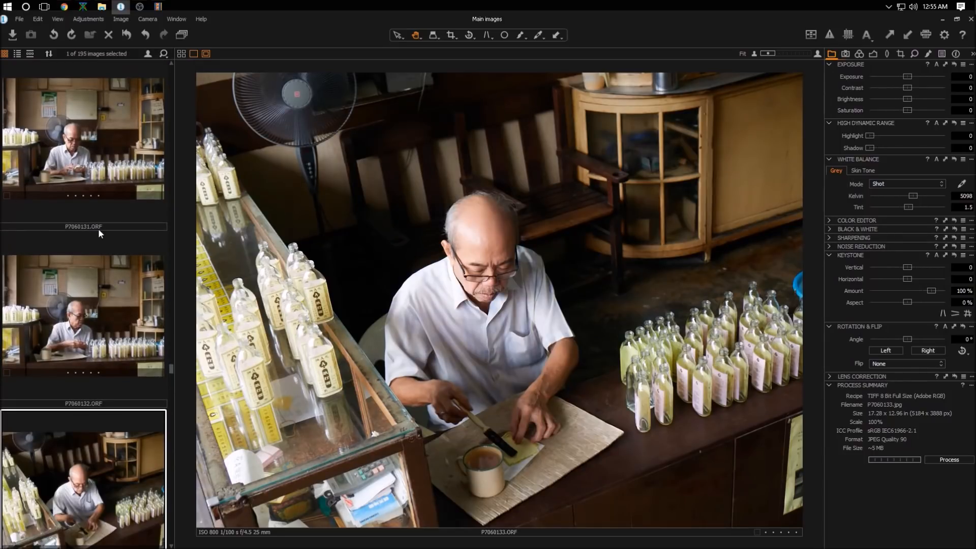
pyautogui.scroll(-6, 98, 228)
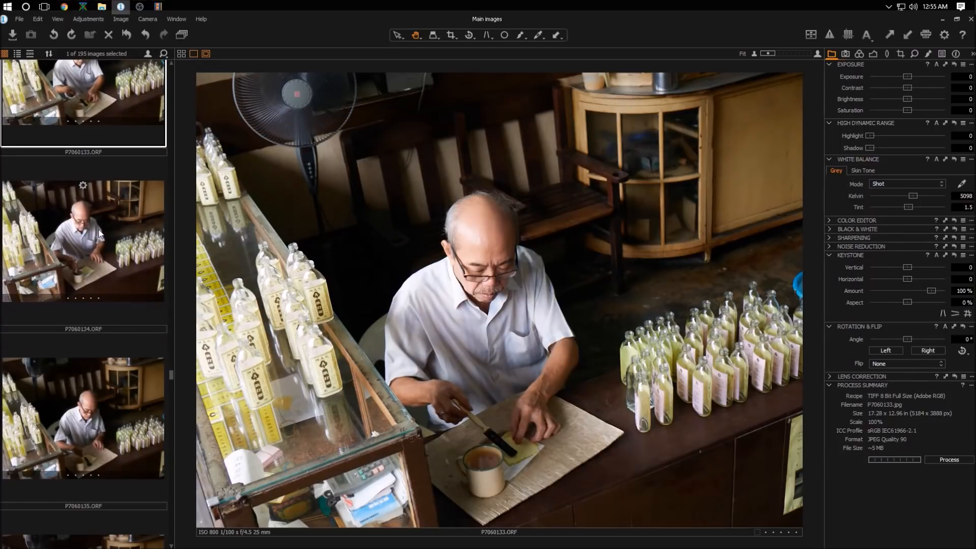
pyautogui.scroll(-1, 100, 232)
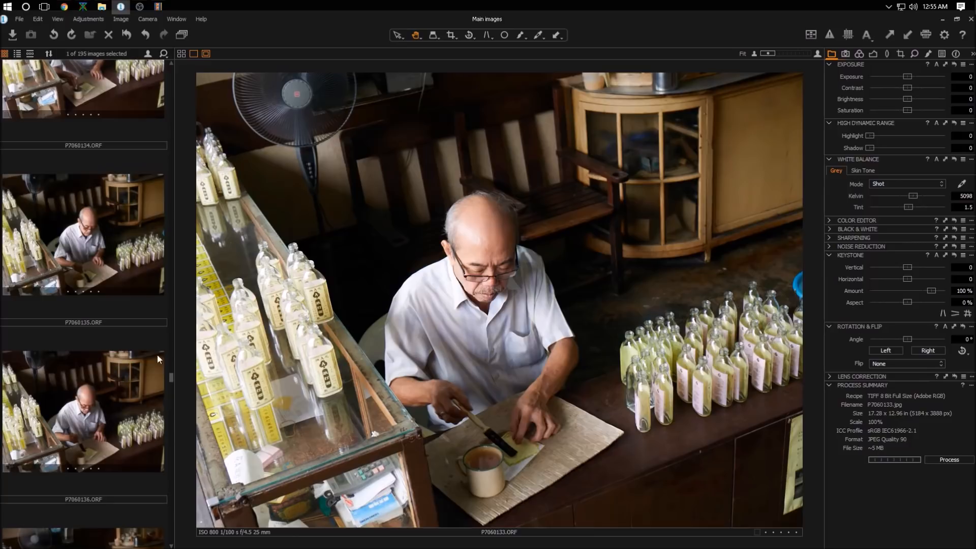
pyautogui.click(123, 392)
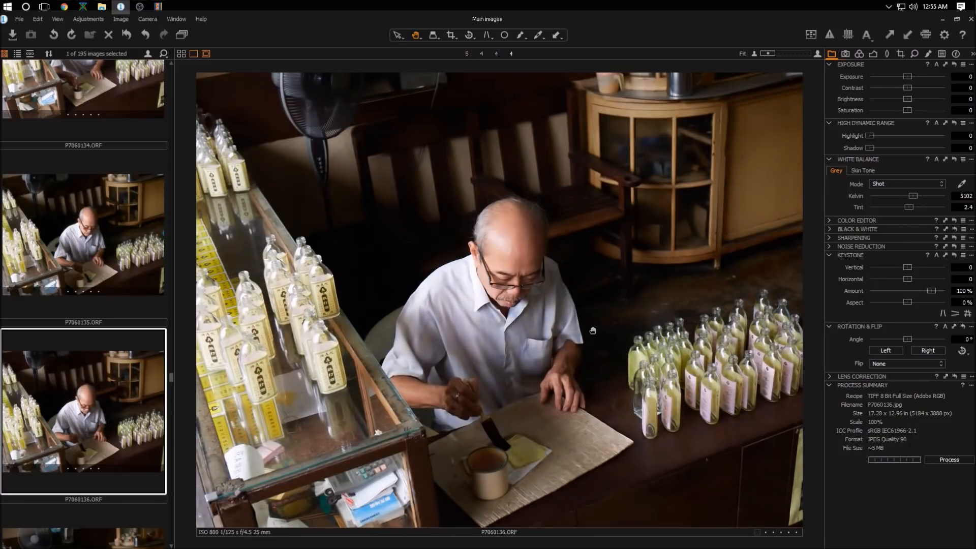
# Step: Scroll back through the filmstrip and open photo P7060134
pyautogui.scroll(-3, 121, 420)
pyautogui.scroll(3, 125, 414)
pyautogui.scroll(-5, 128, 410)
pyautogui.scroll(6, 130, 408)
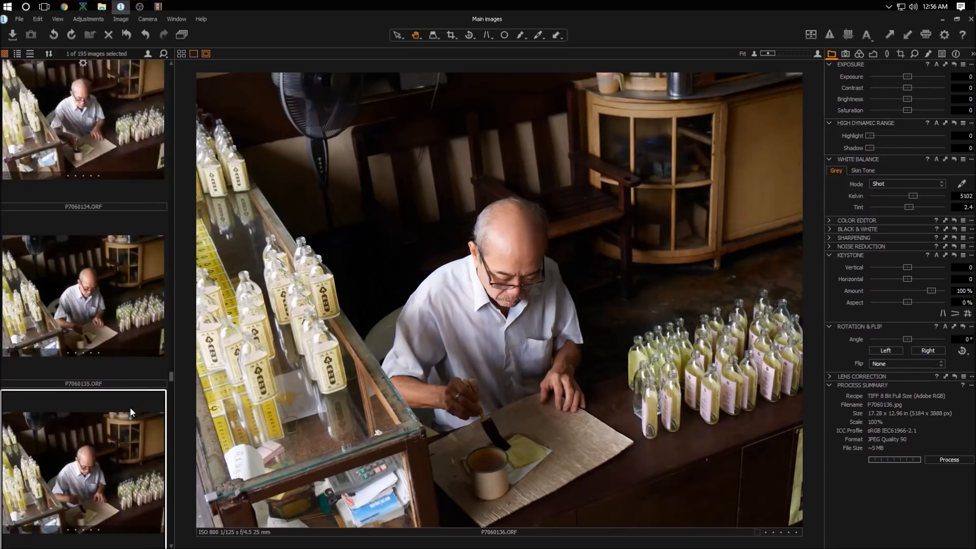
pyautogui.scroll(2, 129, 407)
pyautogui.click(134, 195)
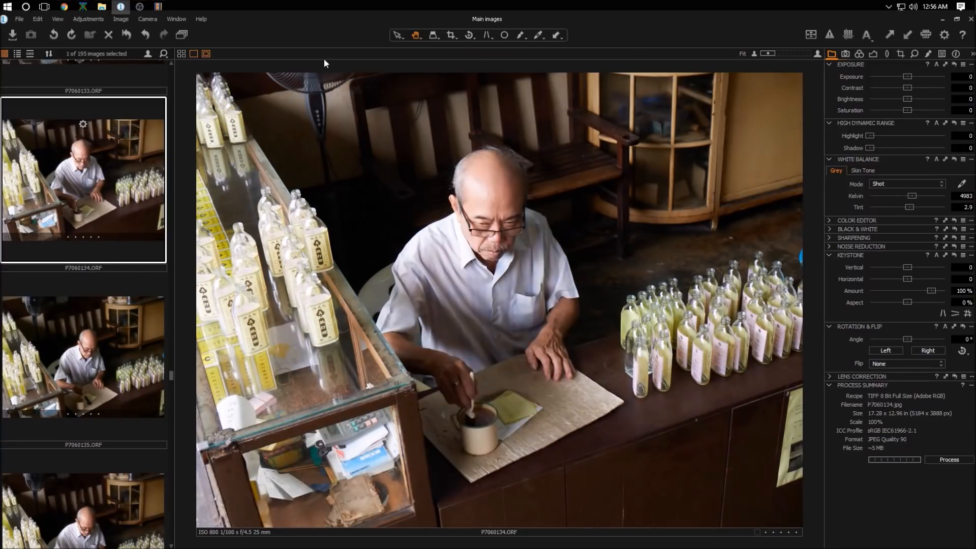
# Step: Crop P7060134 to about 16.35 × 10.90 in, trimming the top and right edges
pyautogui.click(449, 38)
pyautogui.moveTo(221, 112); pyautogui.dragTo(798, 497)
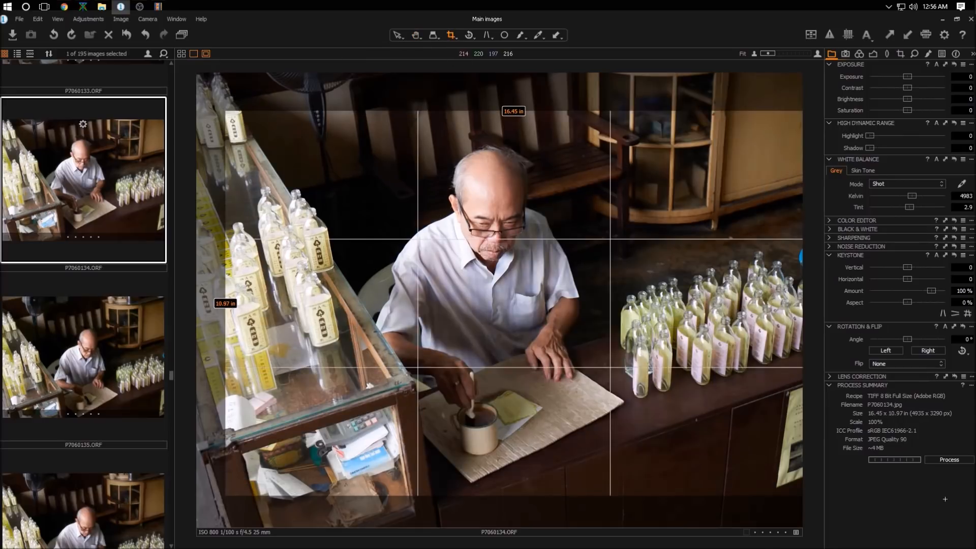
pyautogui.moveTo(597, 312); pyautogui.dragTo(573, 323)
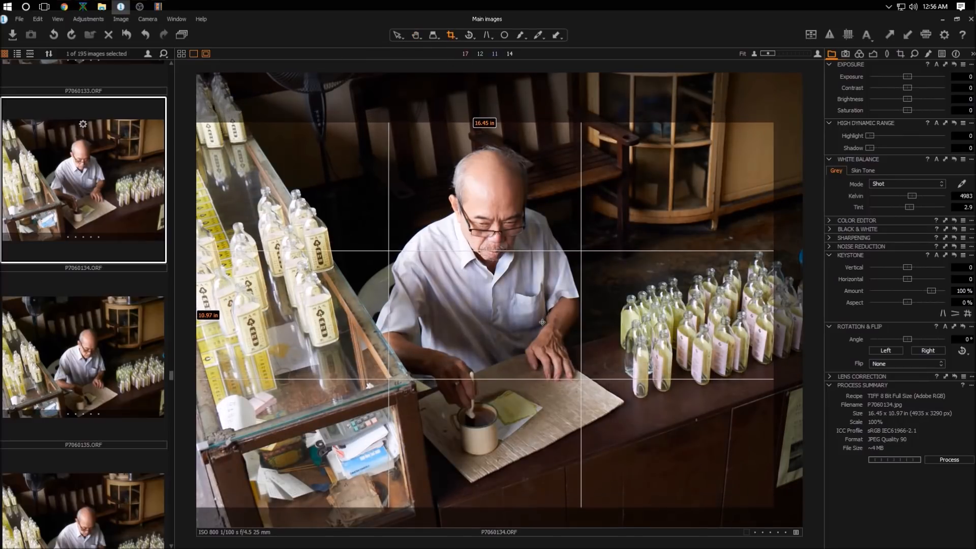
pyautogui.moveTo(773, 124)
pyautogui.mouseDown()
pyautogui.moveTo(776, 114)
pyautogui.moveTo(770, 122)
pyautogui.mouseUp()
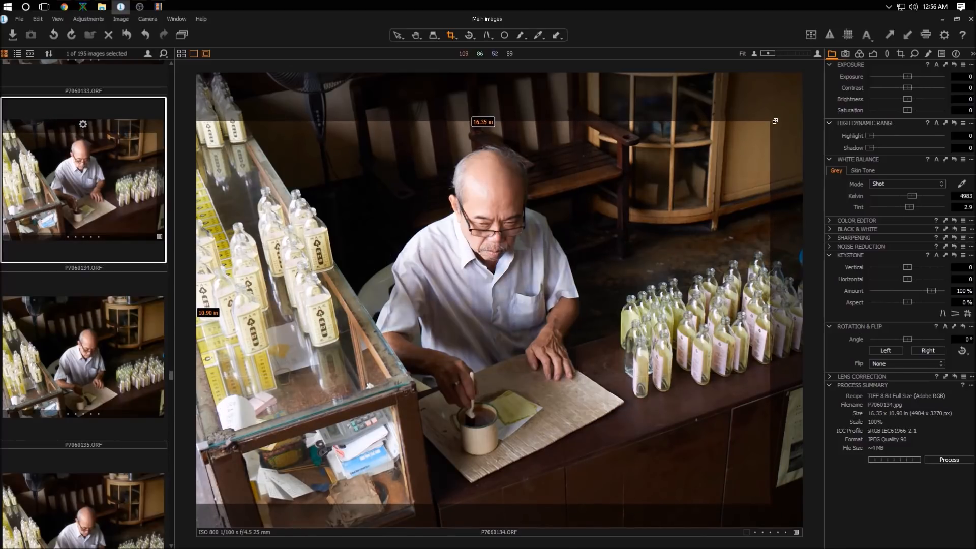
# Step: Set Exposure to -0.8
pyautogui.write('-0.5')
pyautogui.press('Return')
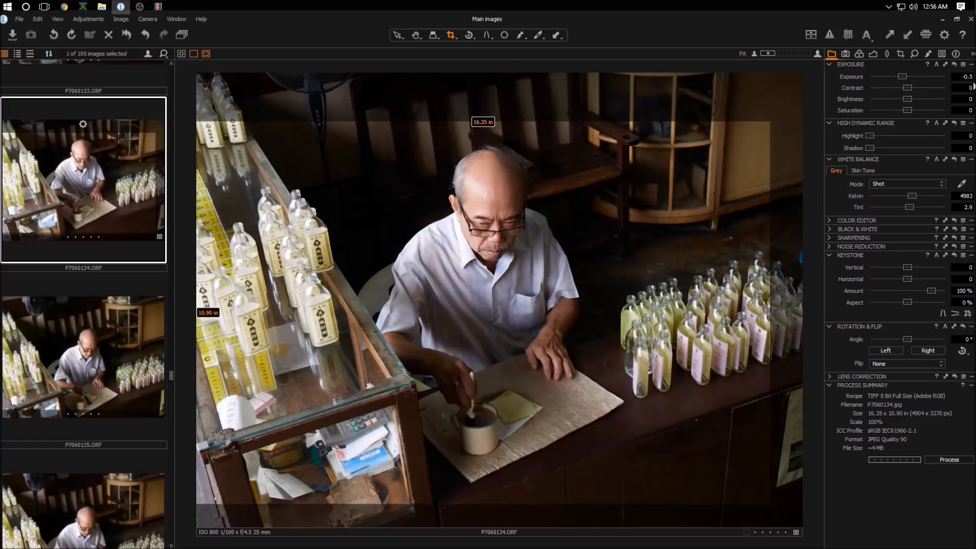
pyautogui.doubleClick(966, 77)
pyautogui.press('BackSpace')
pyautogui.write('-0.8')
pyautogui.press('Return')
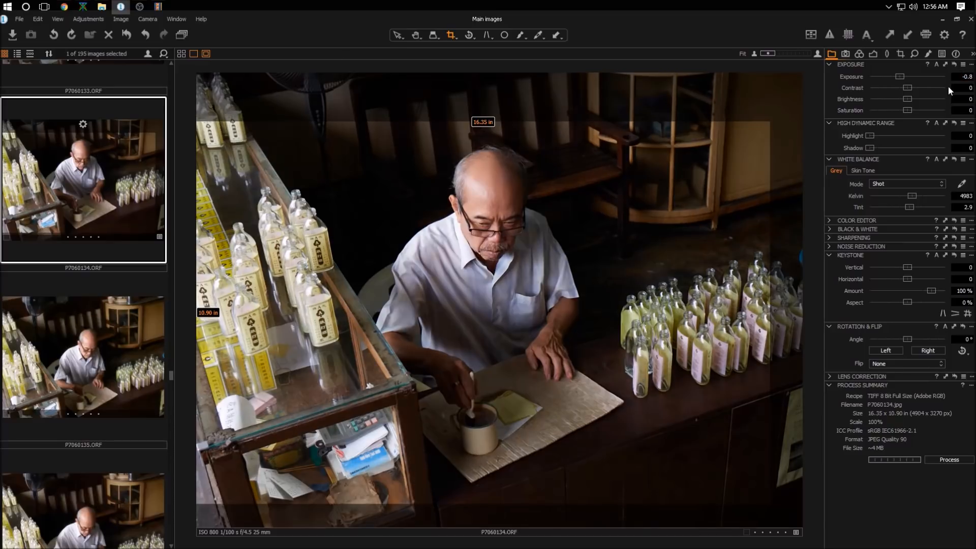
# Step: Set the white balance Kelvin to 5700, Highlight to 100 and Shadow to about 30
pyautogui.doubleClick(966, 196)
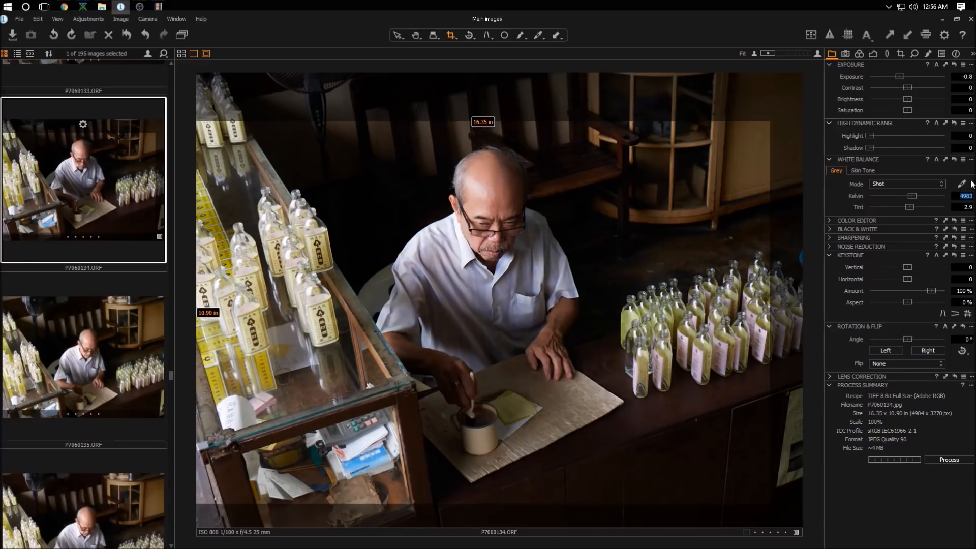
pyautogui.write('5700')
pyautogui.press('Return')
pyautogui.moveTo(872, 136); pyautogui.dragTo(949, 136)
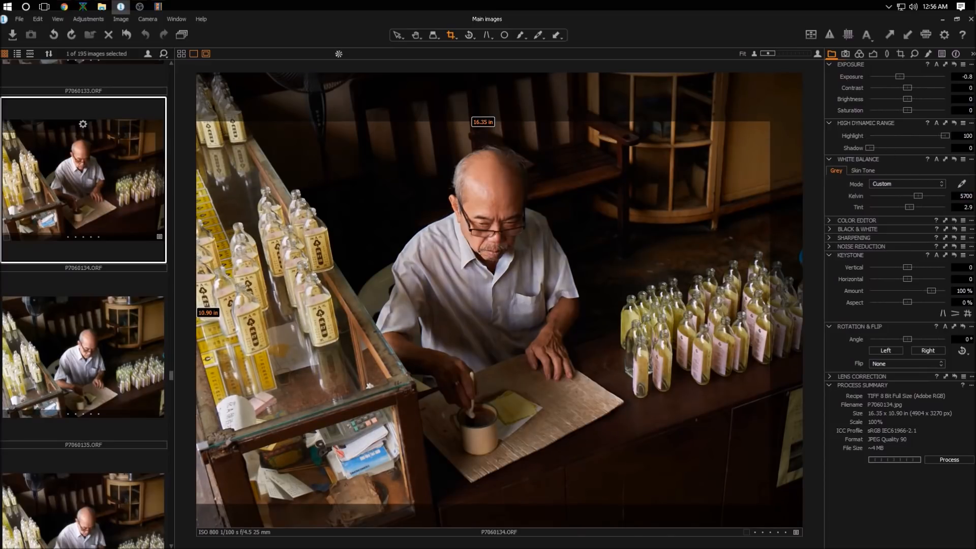
pyautogui.moveTo(871, 146); pyautogui.dragTo(894, 144)
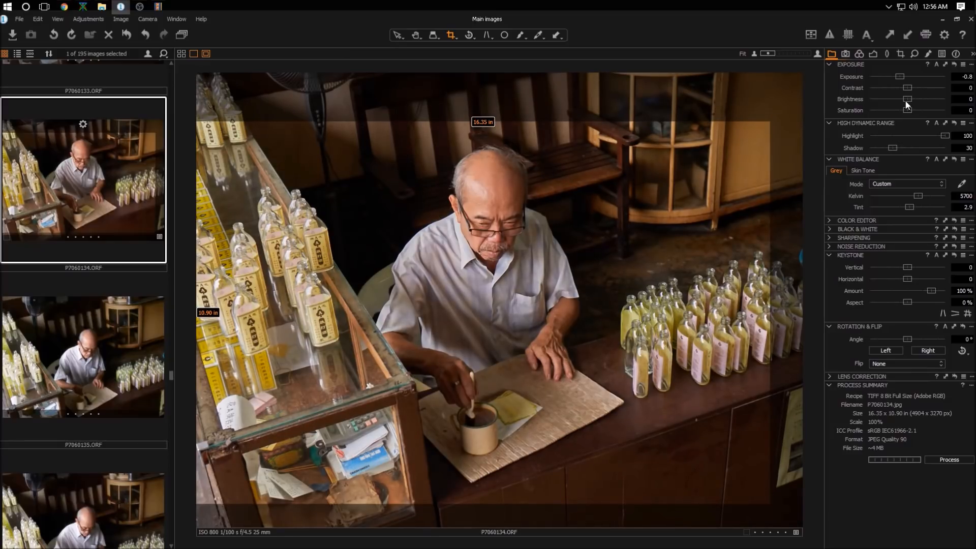
# Step: Set Contrast to about 18 and Brightness to about -16, and process the photo
pyautogui.moveTo(908, 87); pyautogui.dragTo(922, 87)
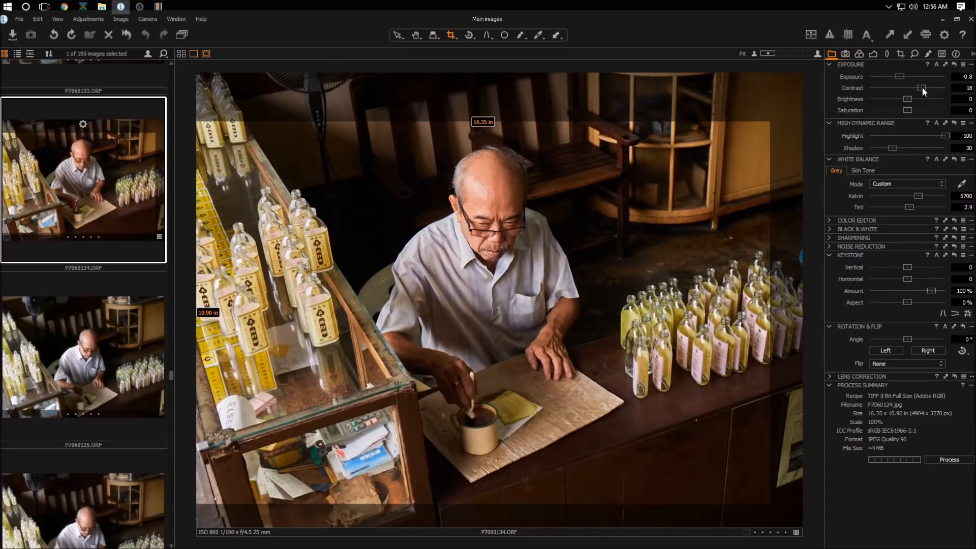
pyautogui.moveTo(908, 99); pyautogui.dragTo(898, 99)
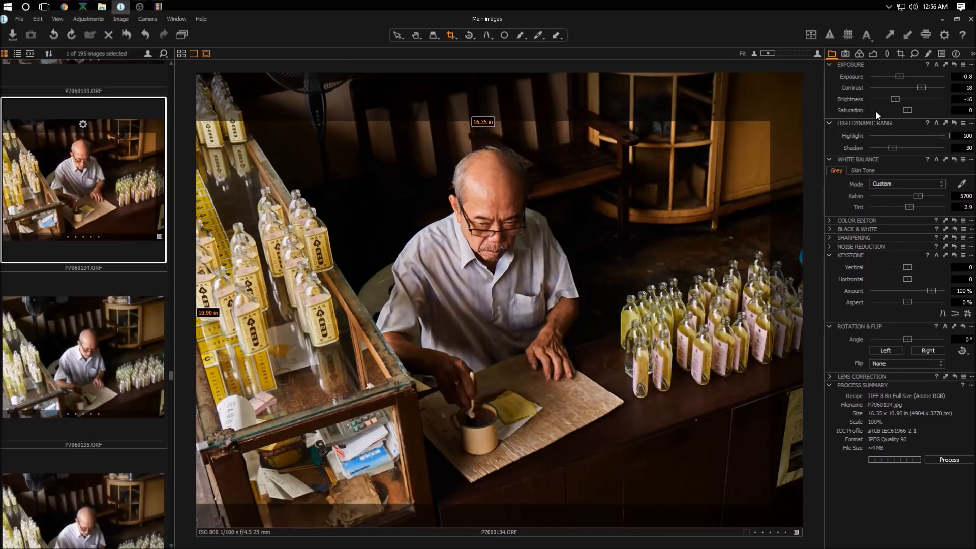
pyautogui.click(960, 461)
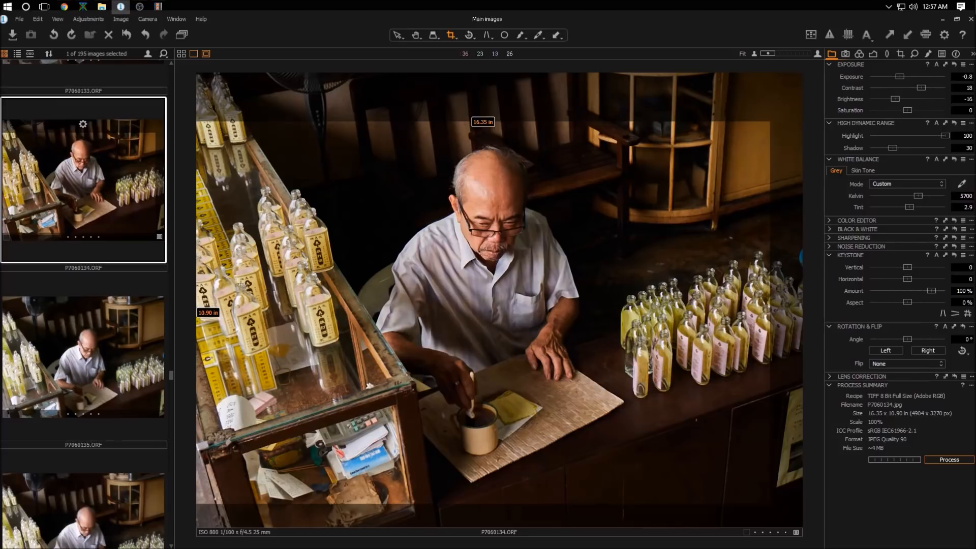
# Step: Browse the filmstrip through the building photos and open P7060172
pyautogui.scroll(-2, 99, 312)
pyautogui.scroll(3, 99, 312)
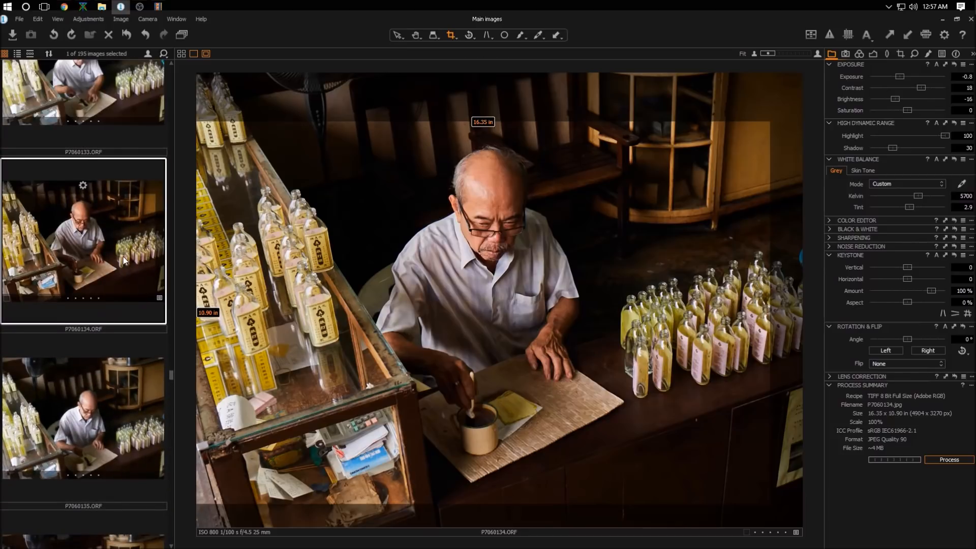
pyautogui.scroll(-5, 121, 256)
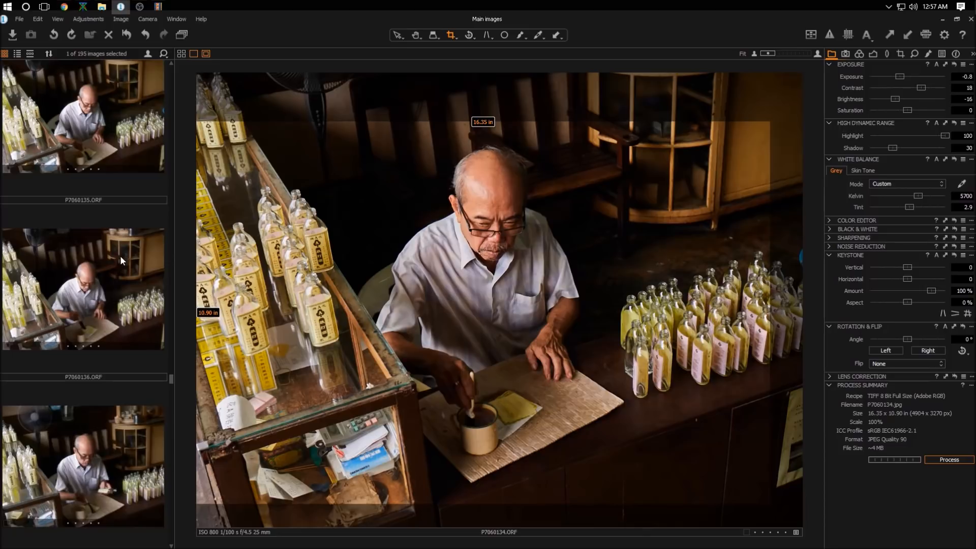
pyautogui.scroll(4, 121, 260)
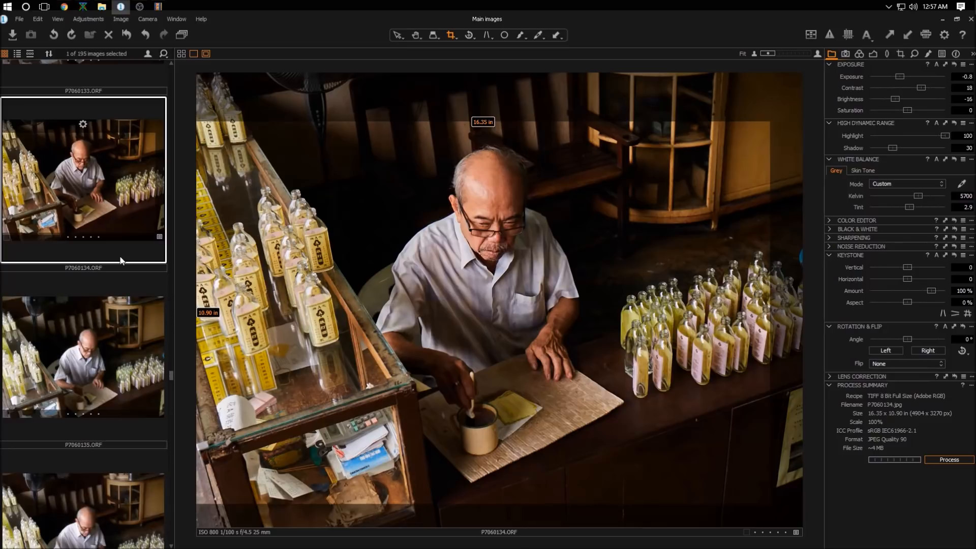
pyautogui.scroll(-15, 120, 256)
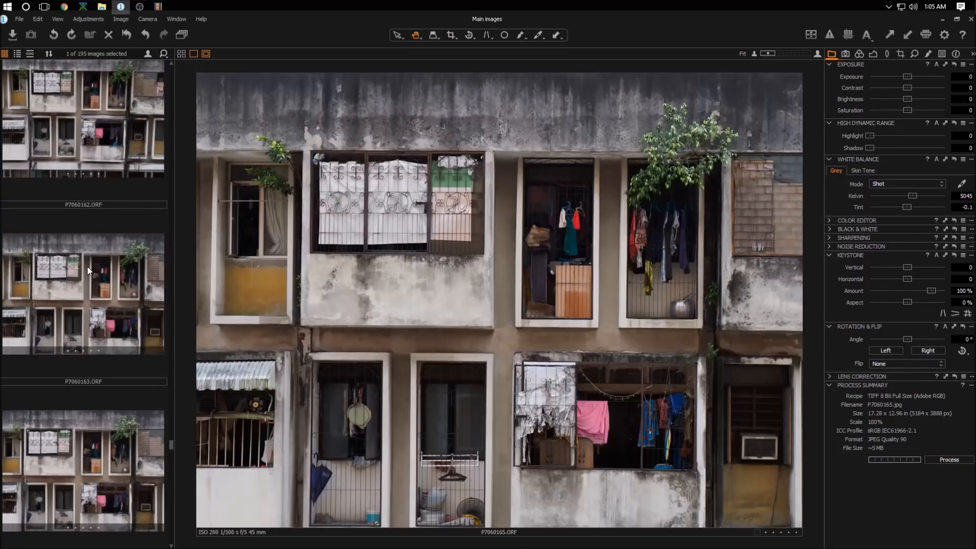
pyautogui.scroll(-10, 87, 270)
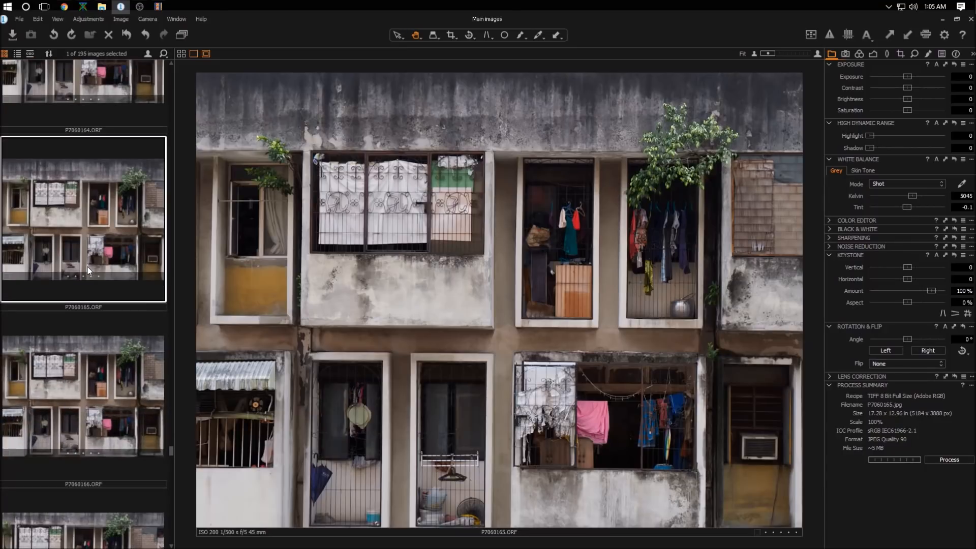
pyautogui.scroll(-10, 87, 267)
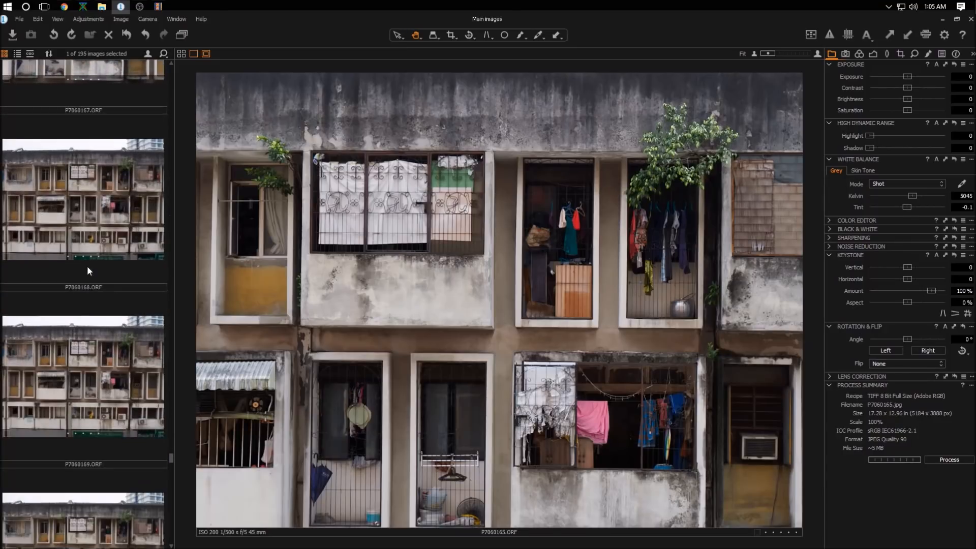
pyautogui.scroll(-4, 90, 265)
pyautogui.scroll(3, 89, 265)
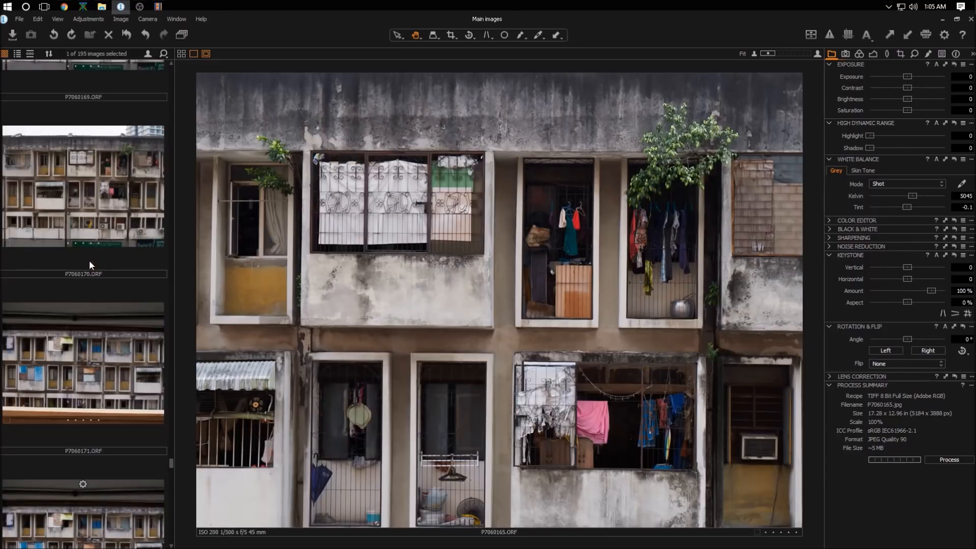
pyautogui.scroll(6, 90, 265)
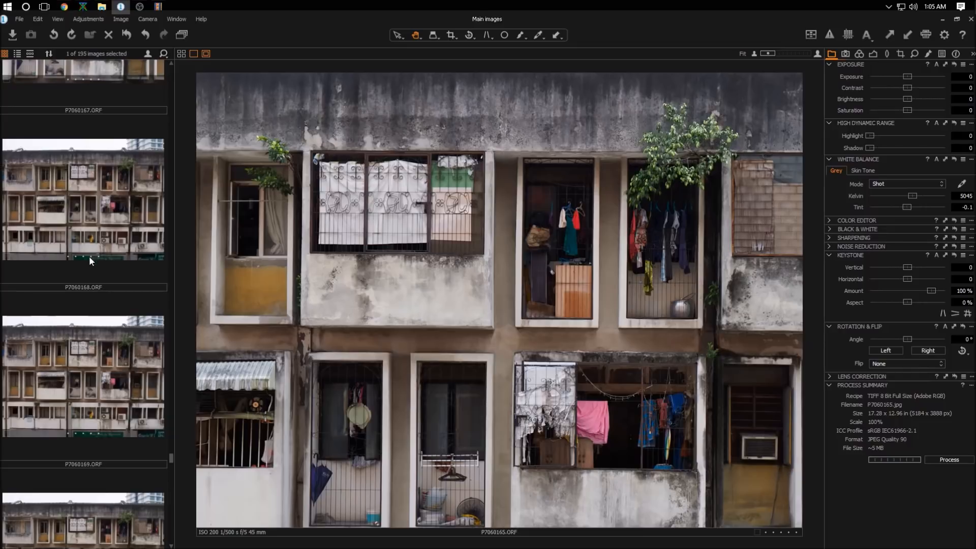
pyautogui.scroll(-12, 82, 260)
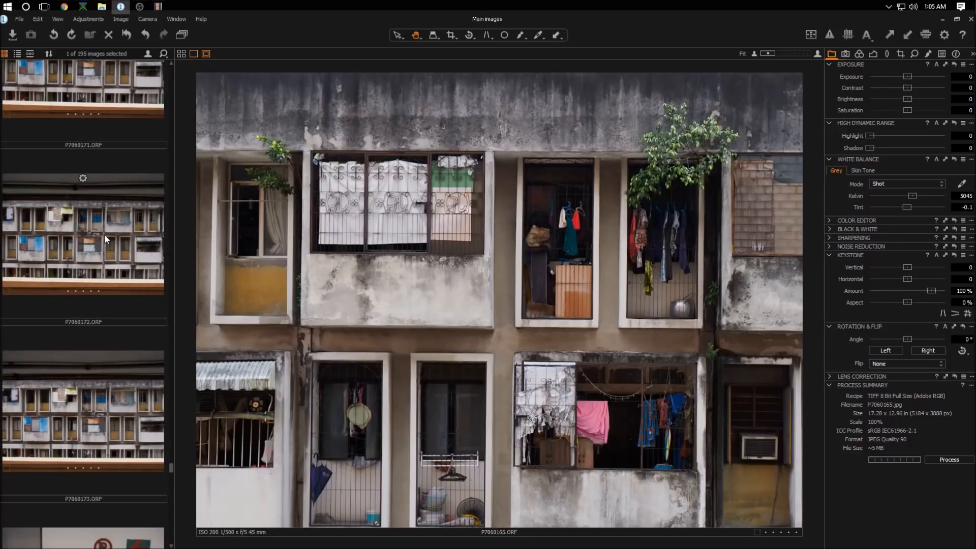
pyautogui.click(104, 239)
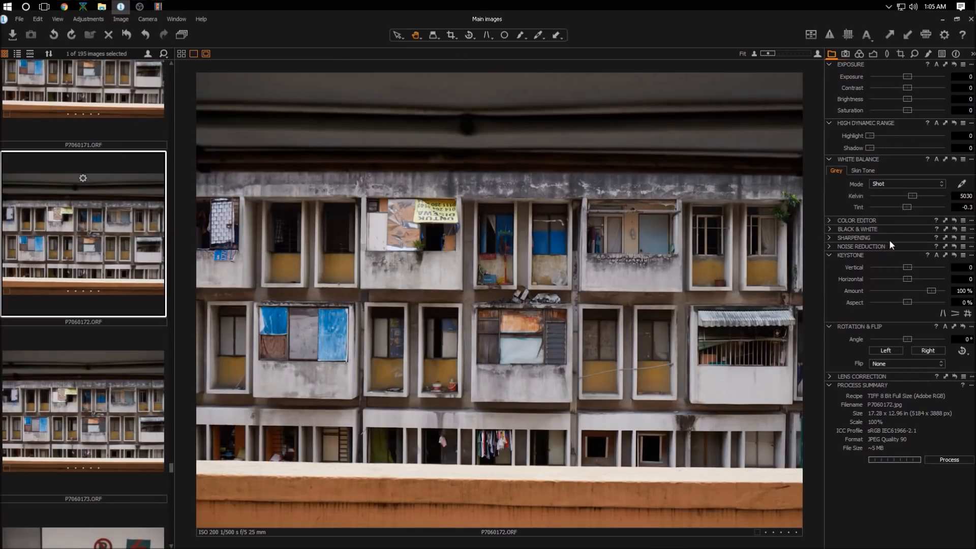
# Step: Rotate the photo to -0.8° to level the building
pyautogui.scroll(-1, 909, 339)
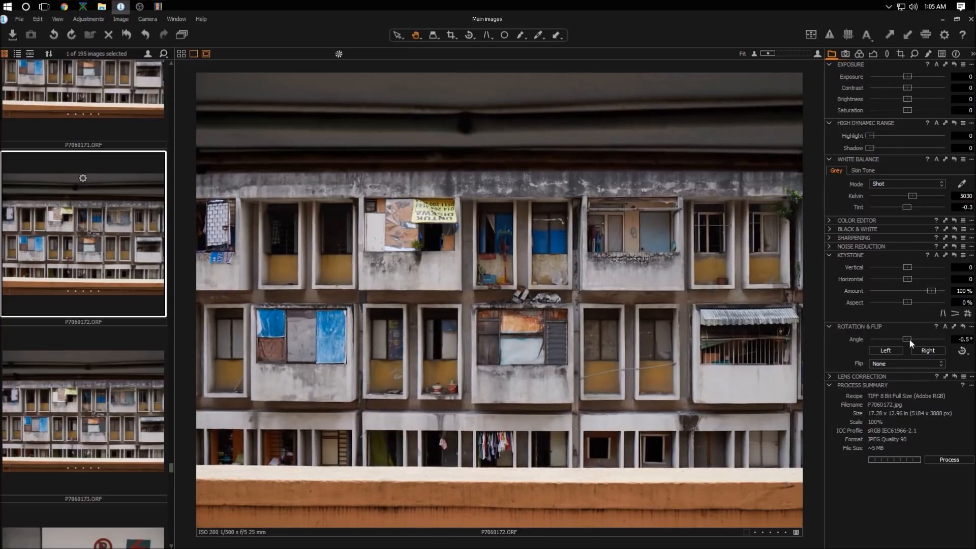
pyautogui.scroll(-1, 909, 339)
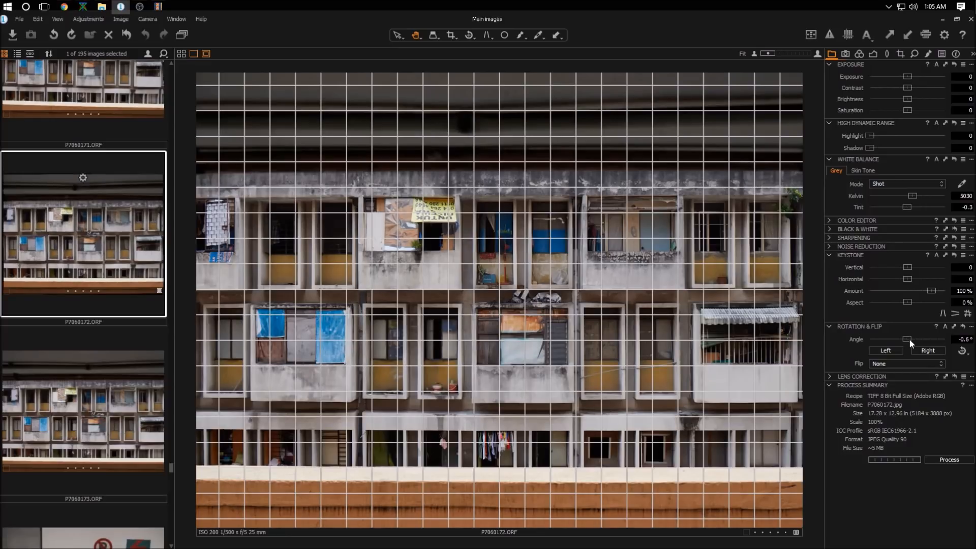
pyautogui.scroll(-1, 909, 338)
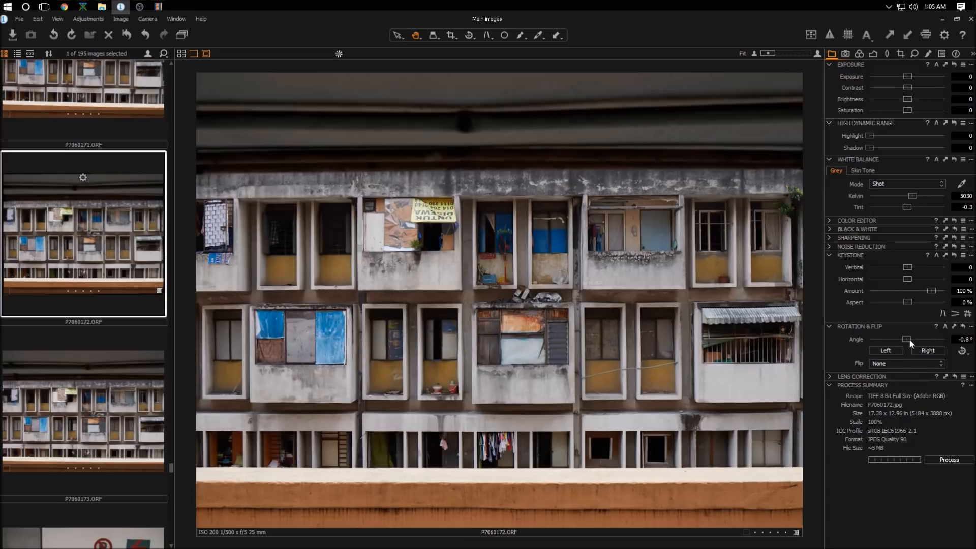
pyautogui.scroll(-1, 908, 339)
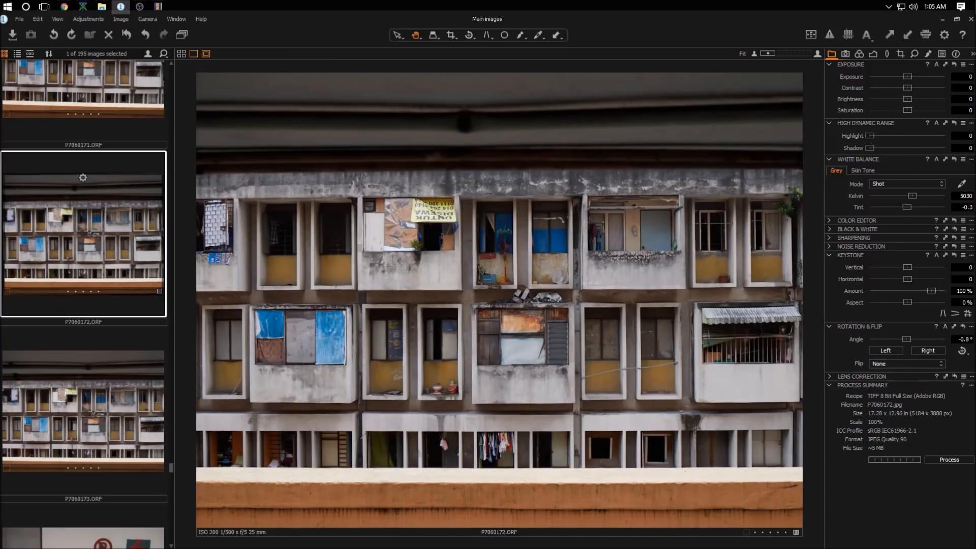
# Step: Set the white balance Kelvin to 5500
pyautogui.click(961, 196)
pyautogui.write('5500')
pyautogui.press('Return')
# Step: Set Exposure to 0.5, Shadow to about 24, Contrast to about 26 and Brightness to about -9
pyautogui.click(968, 77)
pyautogui.write('0.5')
pyautogui.press('Return')
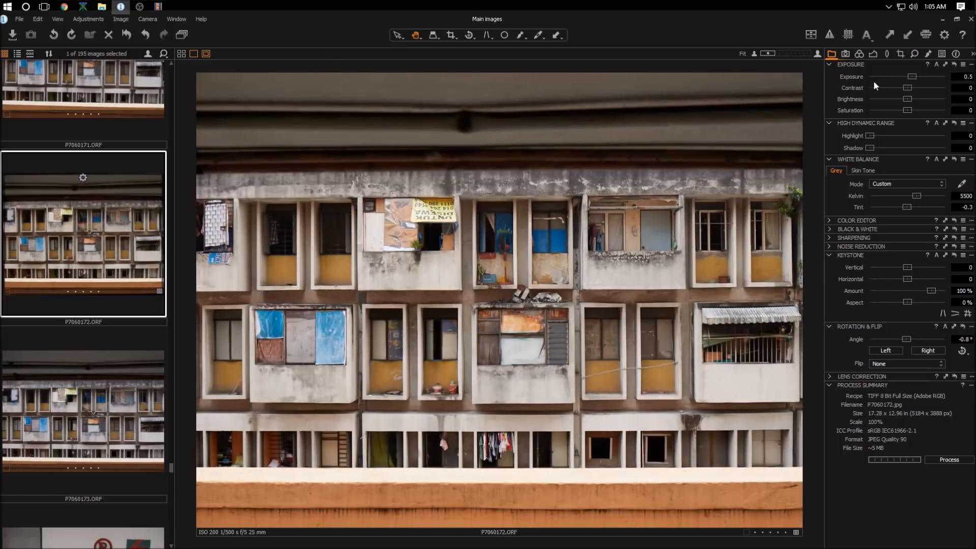
pyautogui.moveTo(872, 149)
pyautogui.mouseDown()
pyautogui.moveTo(901, 149)
pyautogui.moveTo(891, 148)
pyautogui.mouseUp()
pyautogui.moveTo(911, 87)
pyautogui.mouseDown()
pyautogui.moveTo(925, 90)
pyautogui.moveTo(904, 100)
pyautogui.mouseUp()
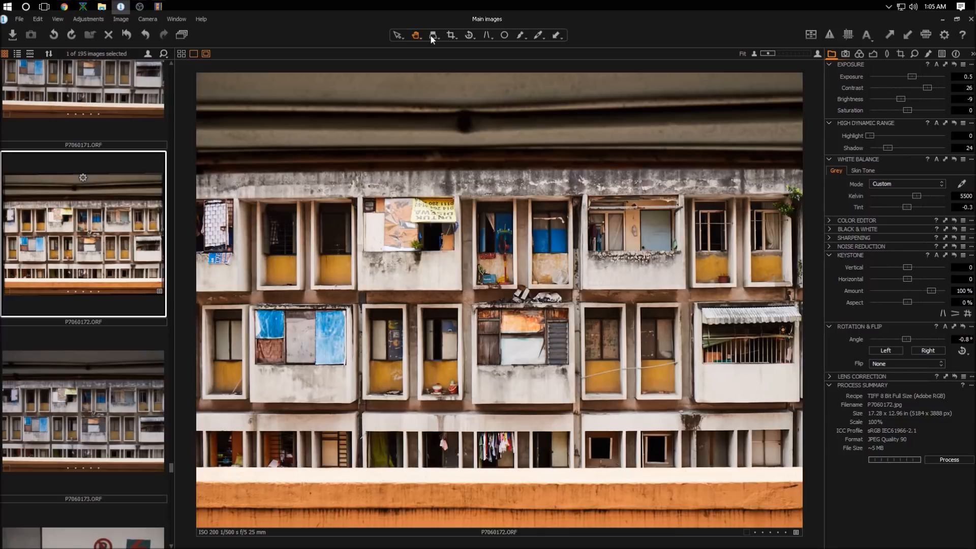
# Step: Crop P7060172 with a 2x3 ratio to about 16.90 × 11.27 in, trimming the top
pyautogui.click(454, 36)
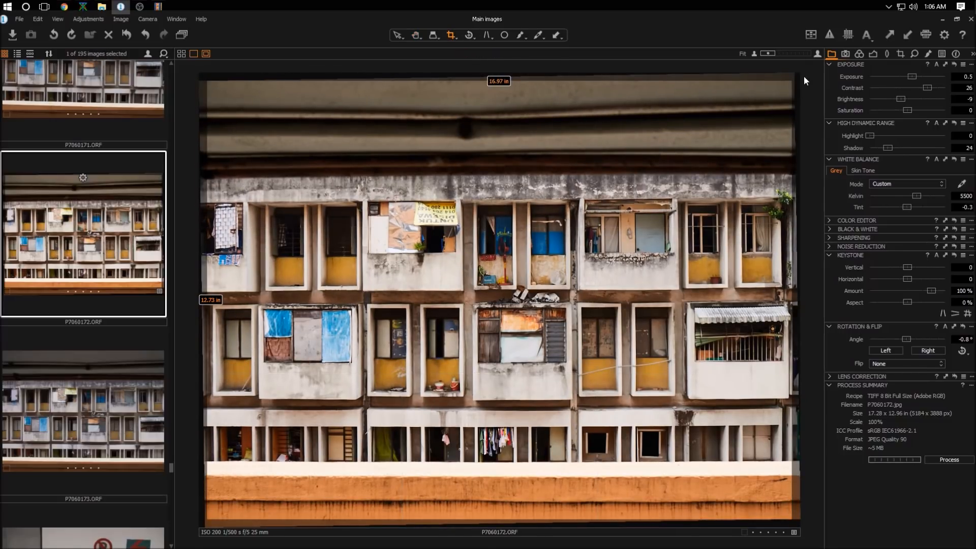
pyautogui.click(455, 36)
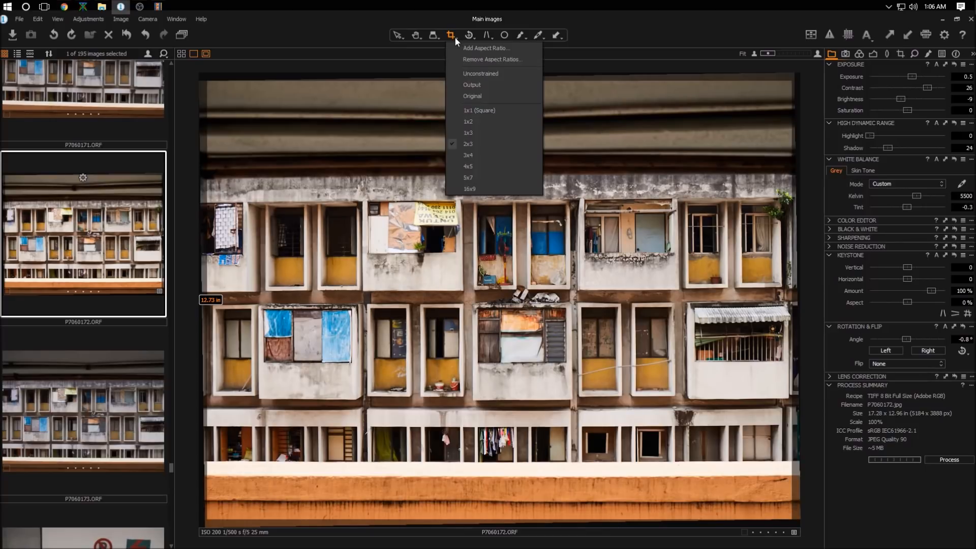
pyautogui.click(498, 140)
pyautogui.moveTo(207, 80); pyautogui.dragTo(207, 123)
pyautogui.moveTo(545, 232); pyautogui.dragTo(544, 218)
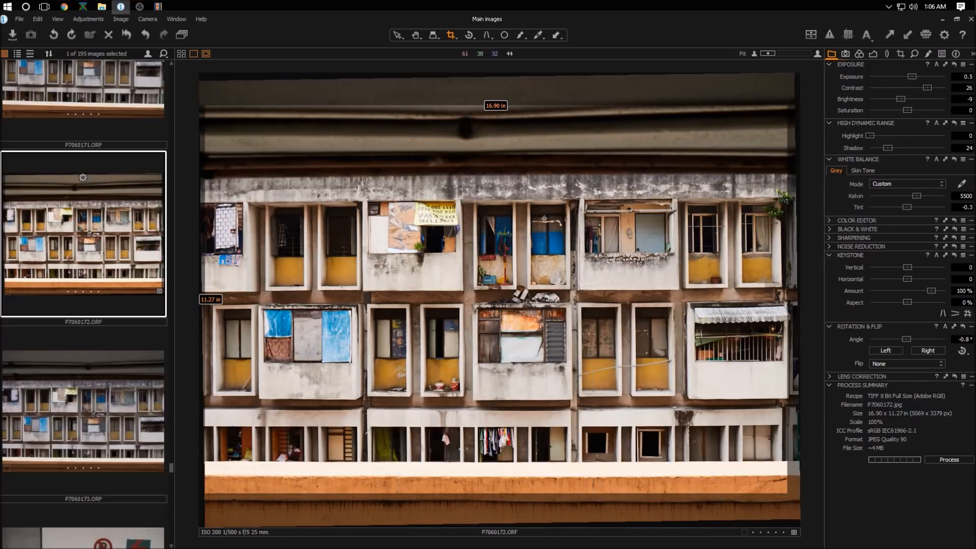
# Step: Process the photo and leave the crop tool
pyautogui.click(940, 461)
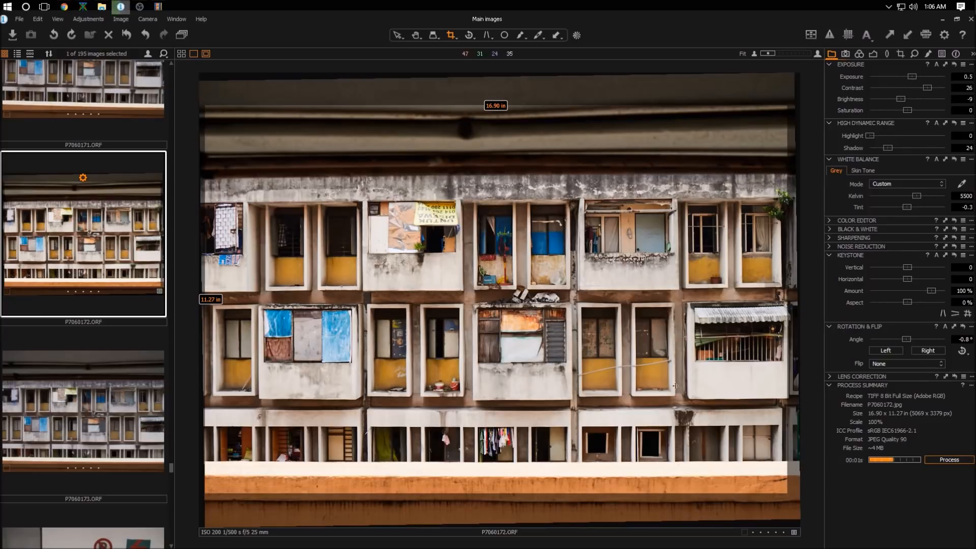
pyautogui.click(416, 34)
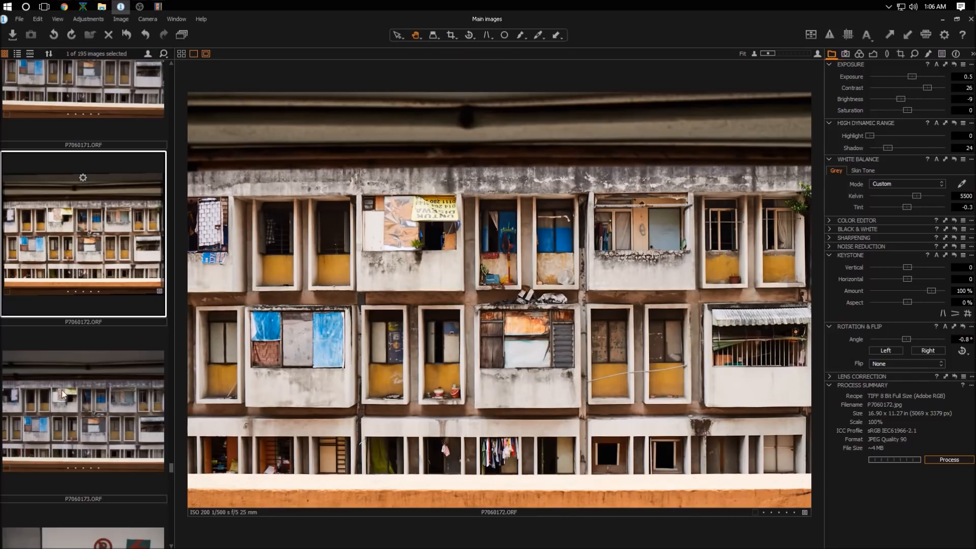
# Step: Scroll through the filmstrip to the later photos
pyautogui.scroll(-1, 120, 356)
pyautogui.scroll(-2, 120, 360)
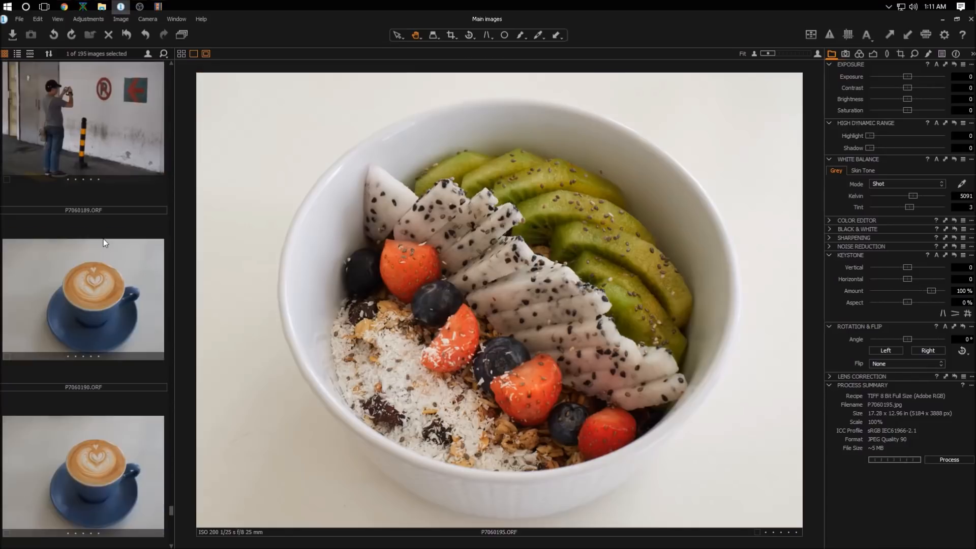
pyautogui.scroll(3, 104, 242)
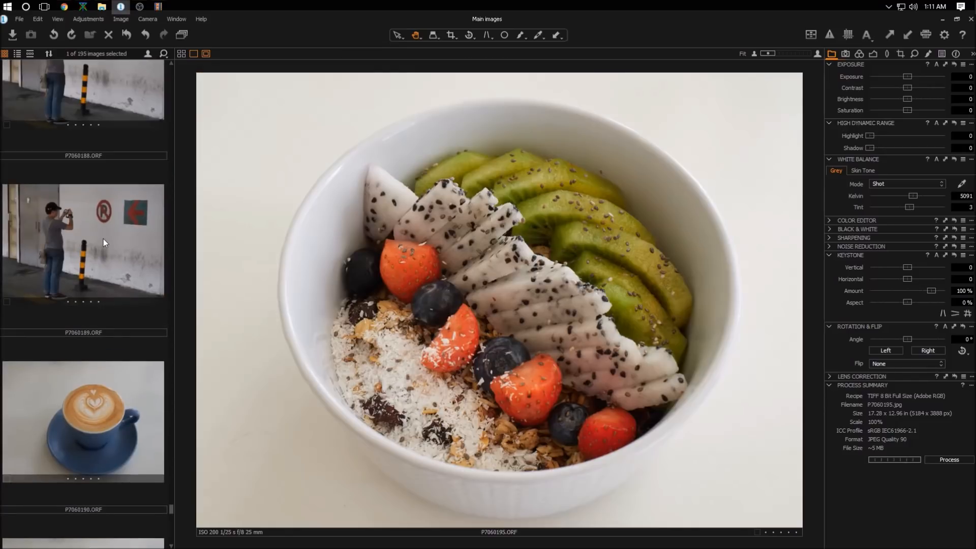
# Step: Scroll down the filmstrip to the last photo, P7060195
pyautogui.scroll(-5, 111, 230)
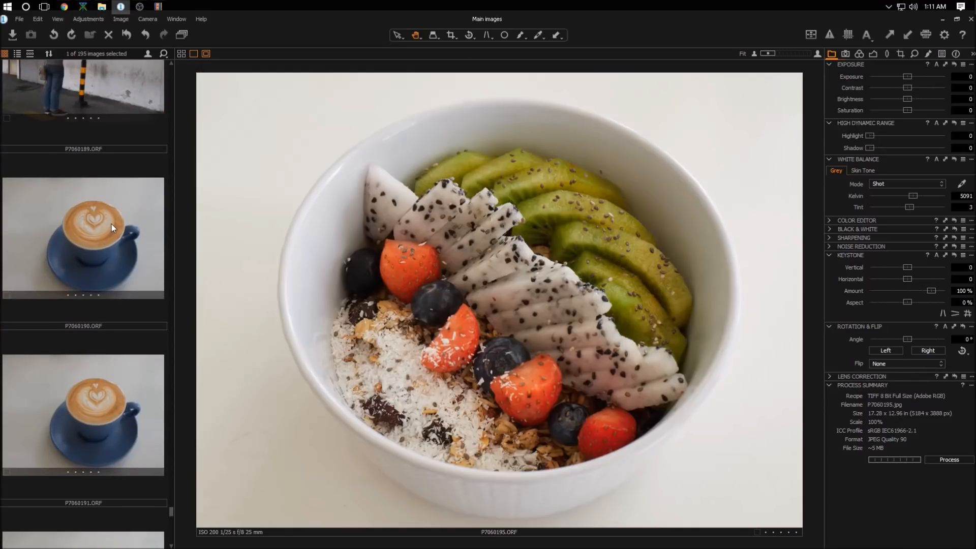
pyautogui.scroll(-1, 112, 220)
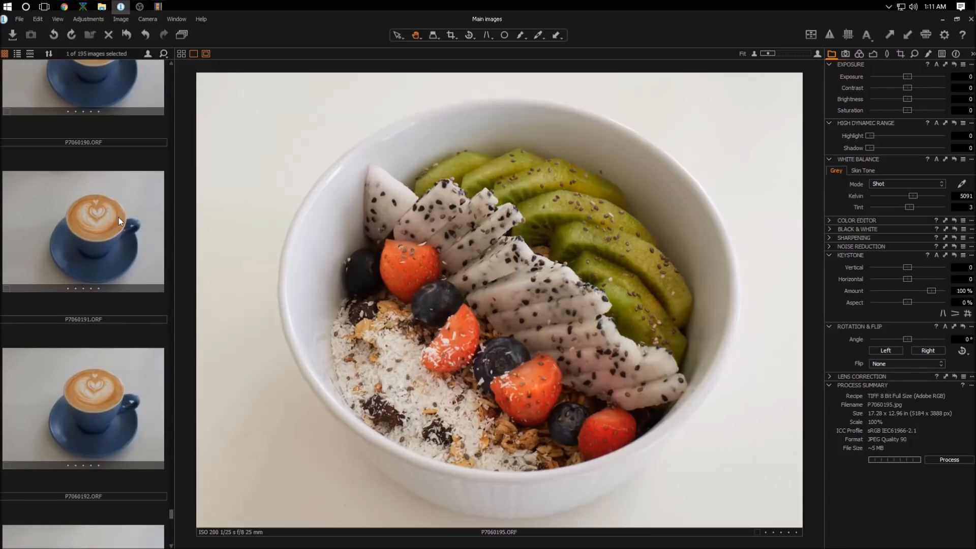
pyautogui.scroll(-4, 118, 218)
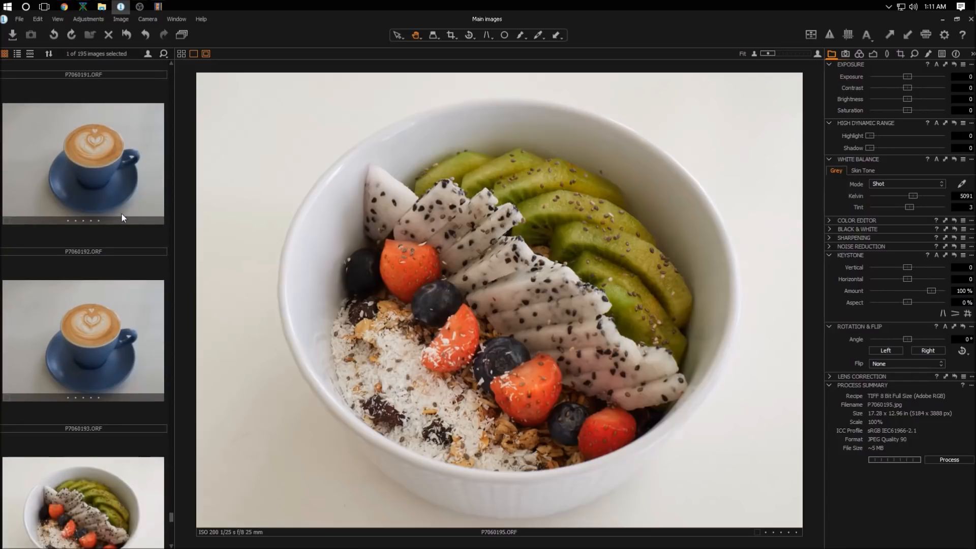
pyautogui.scroll(-1, 122, 218)
pyautogui.scroll(-3, 122, 218)
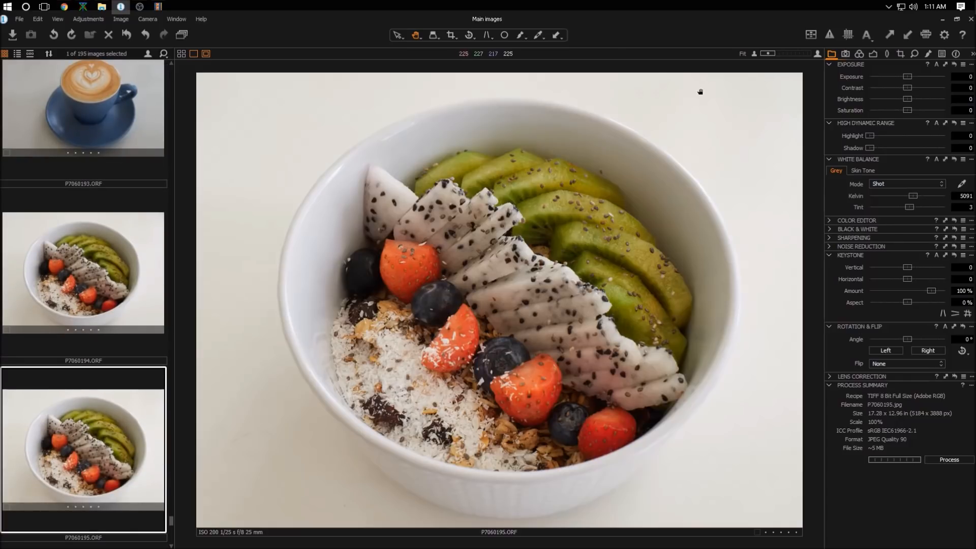
# Step: Crop P7060195 to a 1x1 square about 12.65 × 12.65 in, centred on the bowl, and leave the crop tool
pyautogui.click(451, 35)
pyautogui.click(456, 33)
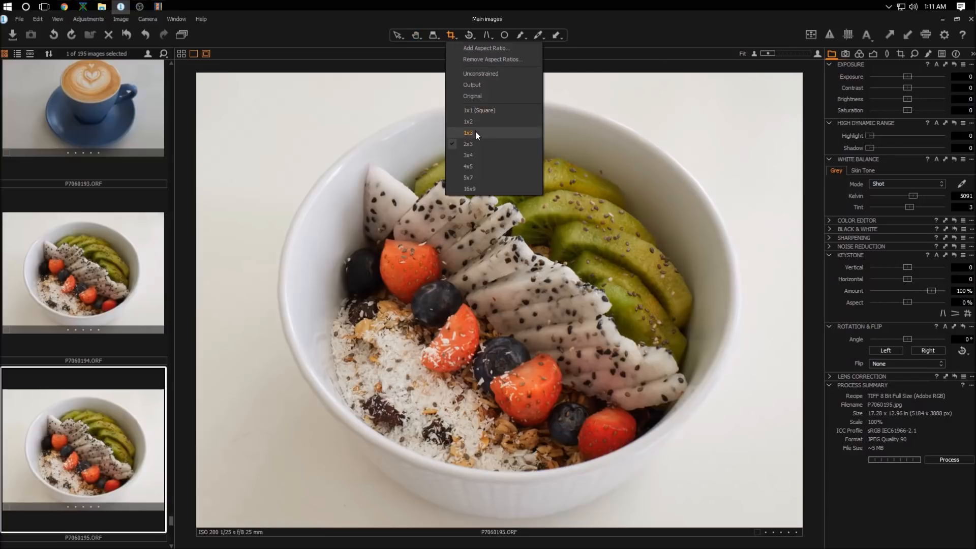
pyautogui.click(485, 113)
pyautogui.moveTo(292, 83); pyautogui.dragTo(735, 528)
pyautogui.moveTo(620, 330); pyautogui.dragTo(606, 306)
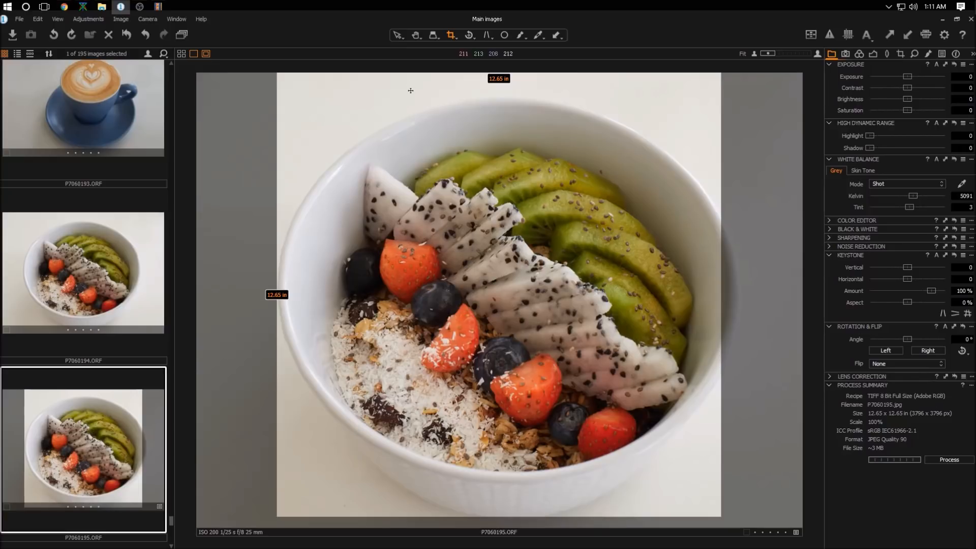
pyautogui.click(417, 34)
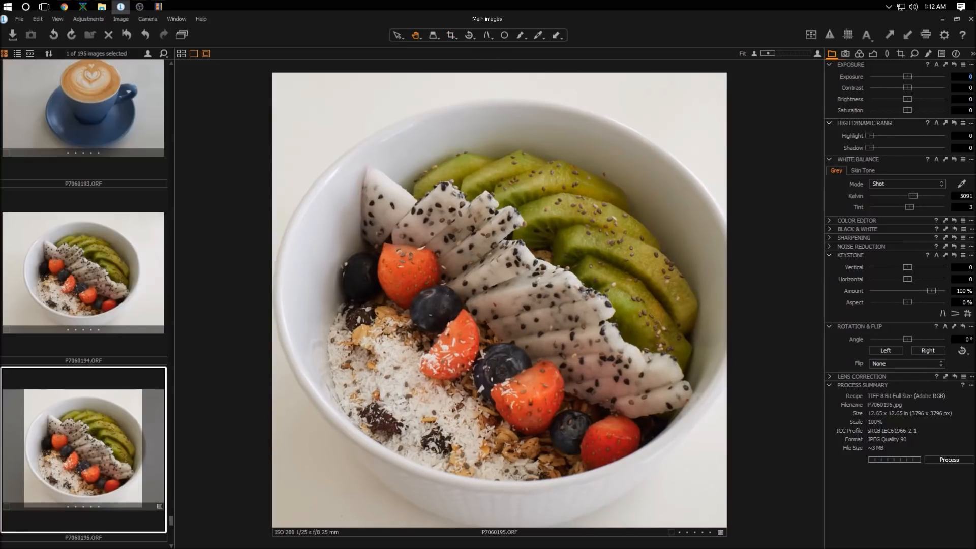
# Step: Set Exposure to 0.5, Shadow to 38, Contrast to 20, Highlight to 79, Brightness to -7 and Saturation to 10
pyautogui.write('0.5')
pyautogui.press('Return')
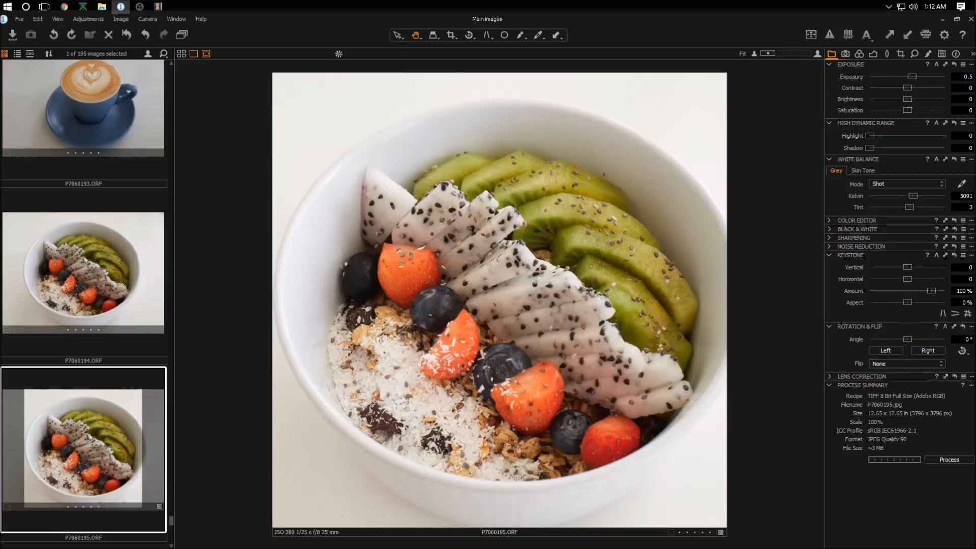
pyautogui.moveTo(871, 147); pyautogui.dragTo(899, 142)
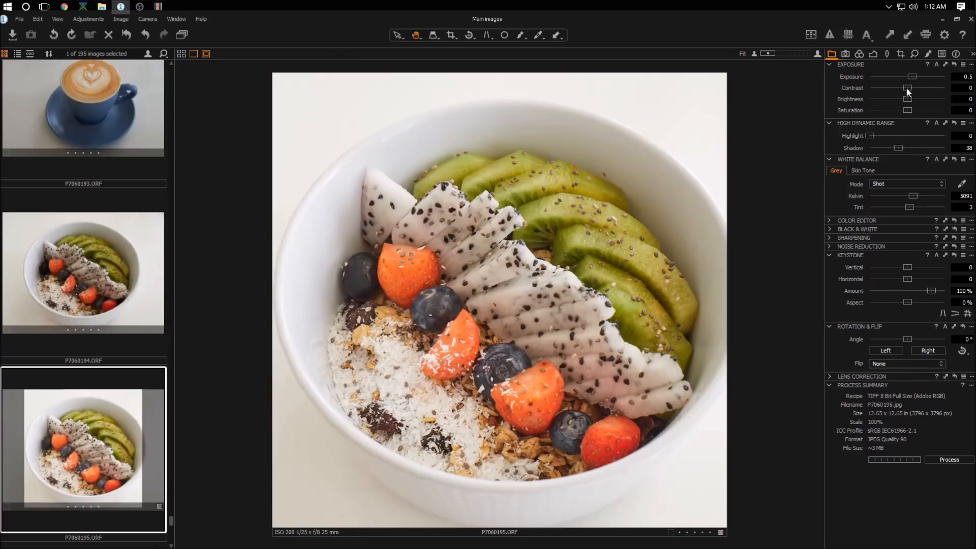
pyautogui.moveTo(907, 88); pyautogui.dragTo(922, 84)
pyautogui.moveTo(871, 135); pyautogui.dragTo(926, 133)
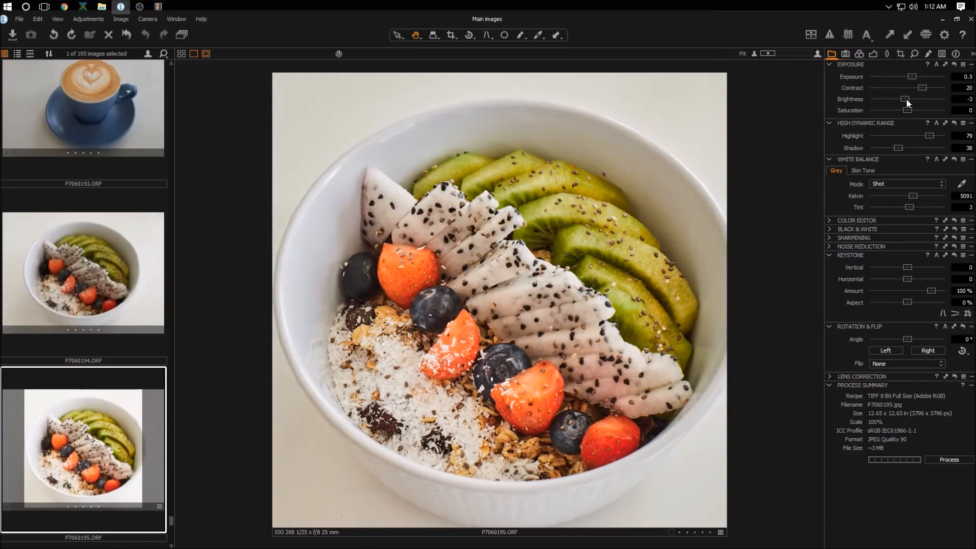
pyautogui.moveTo(903, 99); pyautogui.dragTo(904, 101)
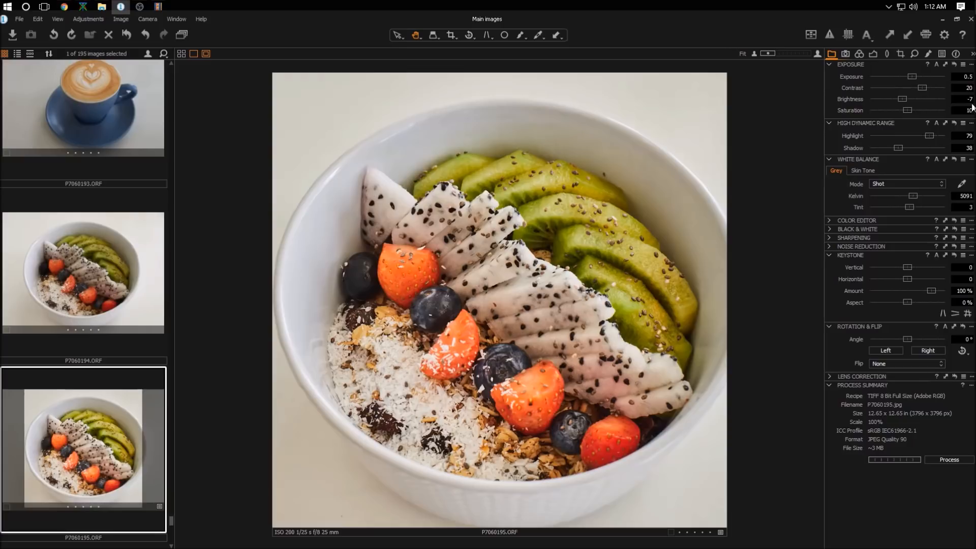
pyautogui.press('Return')
# Step: Zoom in and pan around the bowl to inspect the fruit detail
pyautogui.scroll(2, 437, 368)
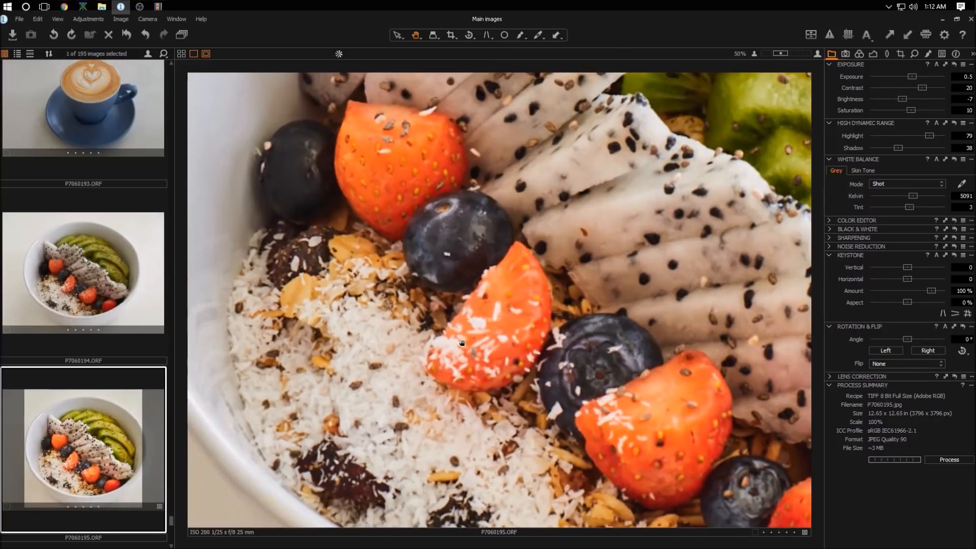
pyautogui.moveTo(462, 343); pyautogui.dragTo(461, 360)
pyautogui.moveTo(408, 260); pyautogui.dragTo(404, 319)
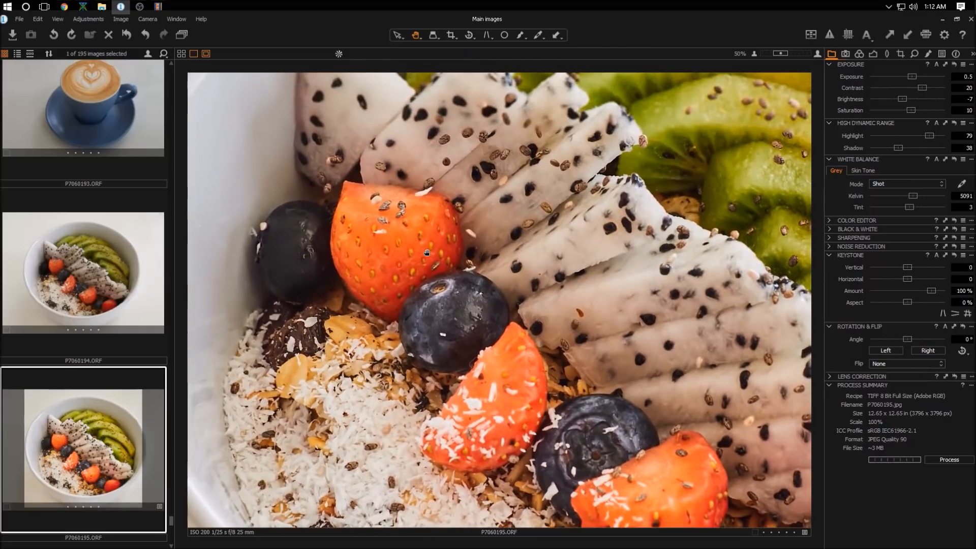
pyautogui.moveTo(426, 252); pyautogui.dragTo(372, 325)
pyautogui.moveTo(497, 301); pyautogui.dragTo(457, 290)
pyautogui.scroll(1, 474, 329)
pyautogui.scroll(-3, 457, 290)
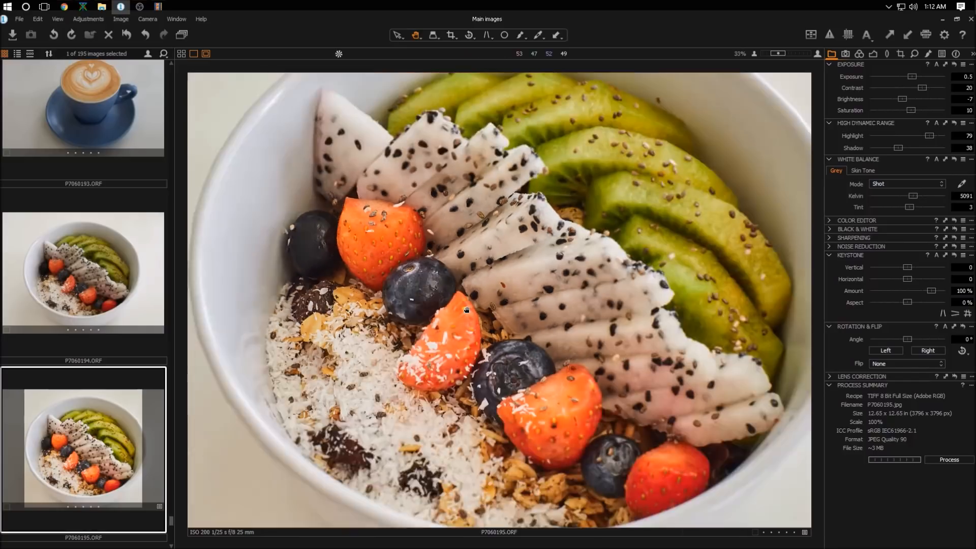
# Step: Process the edited photo
pyautogui.click(947, 460)
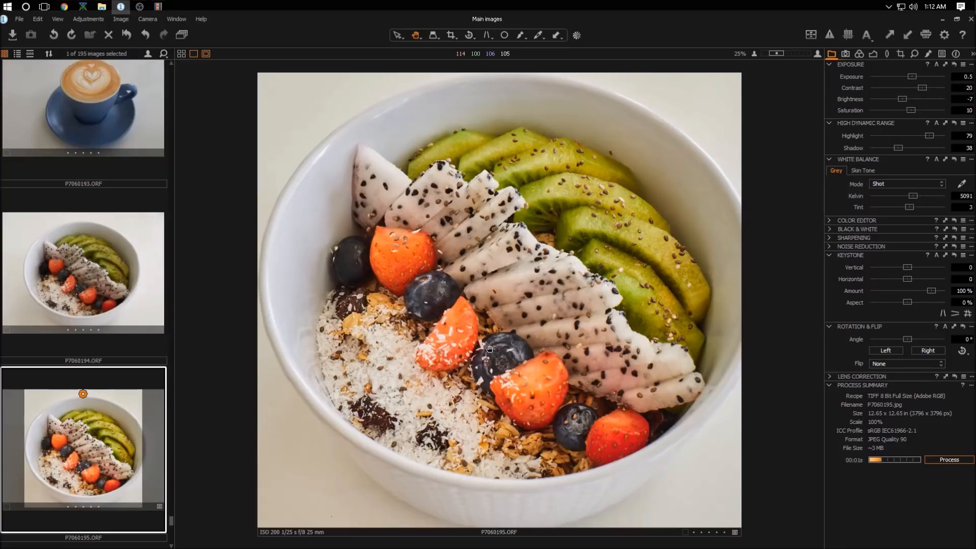
pyautogui.scroll(-5, 99, 331)
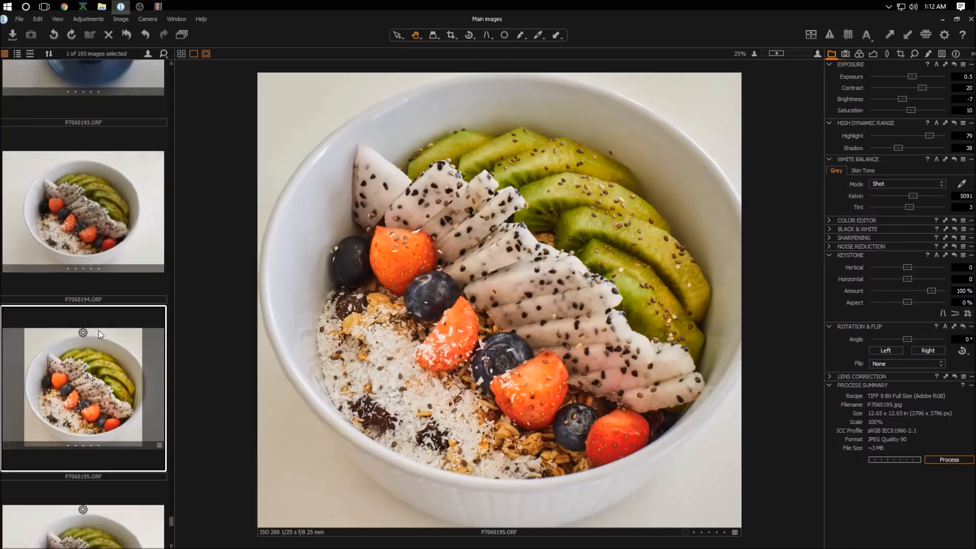